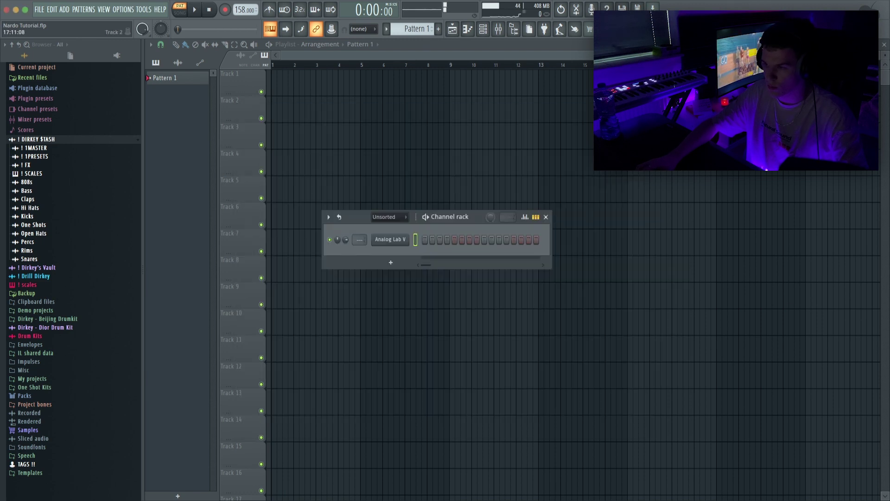
Open the Analog Lab V piano roll, stack one-bar notes B5, C#6, F#6 and B6 in bar 1, and play the chord
{"action": "right_click", "coordinate": [406, 240]}
{"action": "left_click", "coordinate": [413, 240]}
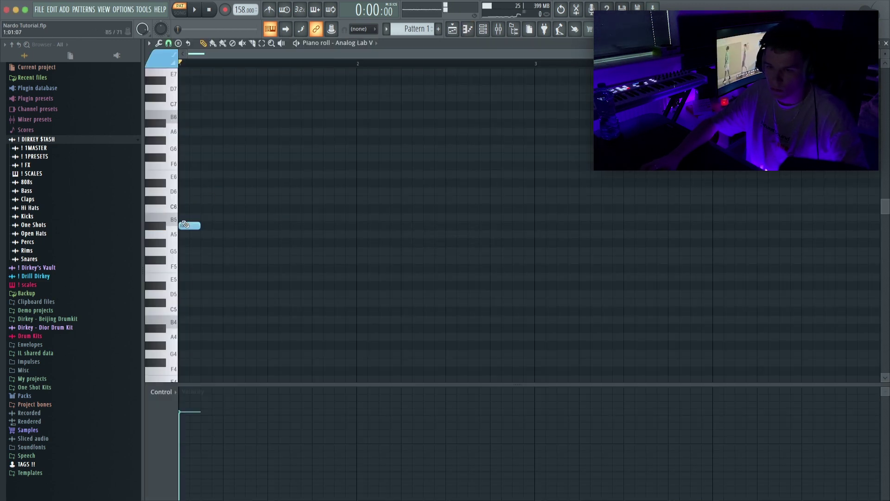
{"action": "left_click_drag", "start_coordinate": [248, 220], "coordinate": [360, 219]}
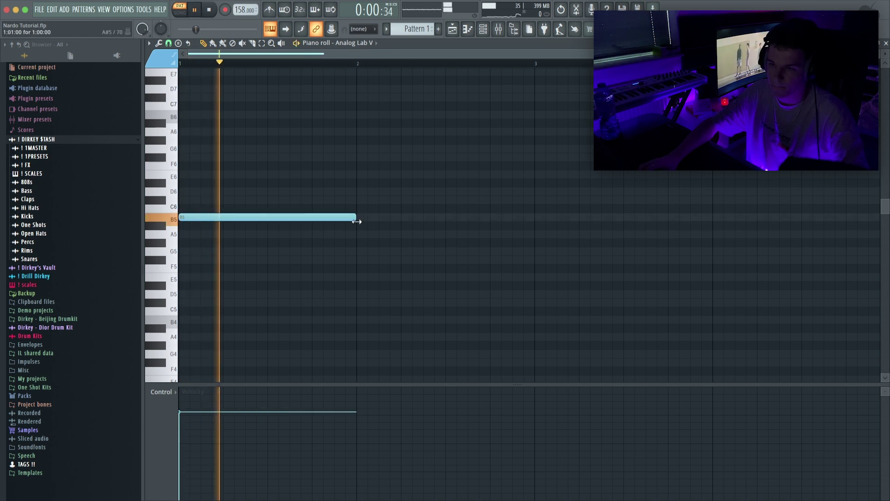
{"action": "left_click", "coordinate": [201, 200]}
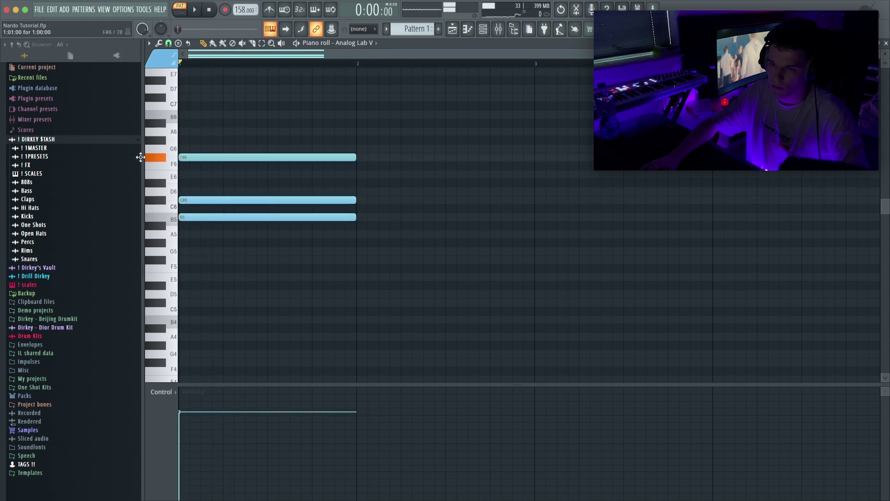
{"action": "left_click", "coordinate": [186, 114]}
{"action": "key", "text": "space"}
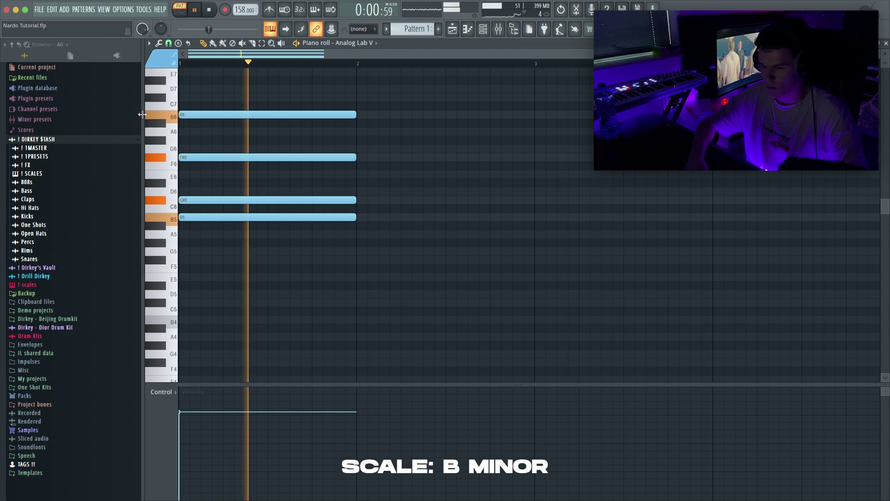
Add one-bar B4 and B3 notes beneath the chord, lowering B4's velocity to 63% and B3's velocity even further
{"action": "scroll", "coordinate": [285, 67], "scroll_direction": "down", "scroll_amount": 1}
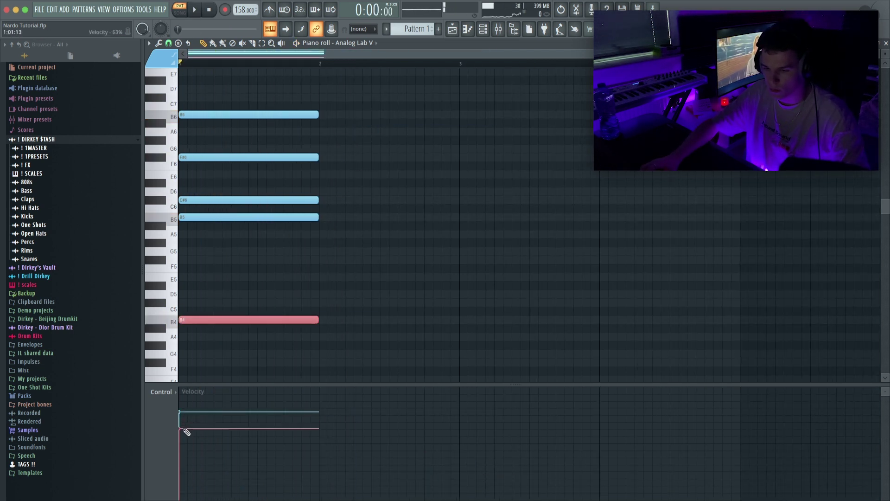
{"action": "scroll", "coordinate": [228, 320], "scroll_direction": "down", "scroll_amount": 6}
{"action": "left_click_drag", "start_coordinate": [184, 296], "coordinate": [185, 269]}
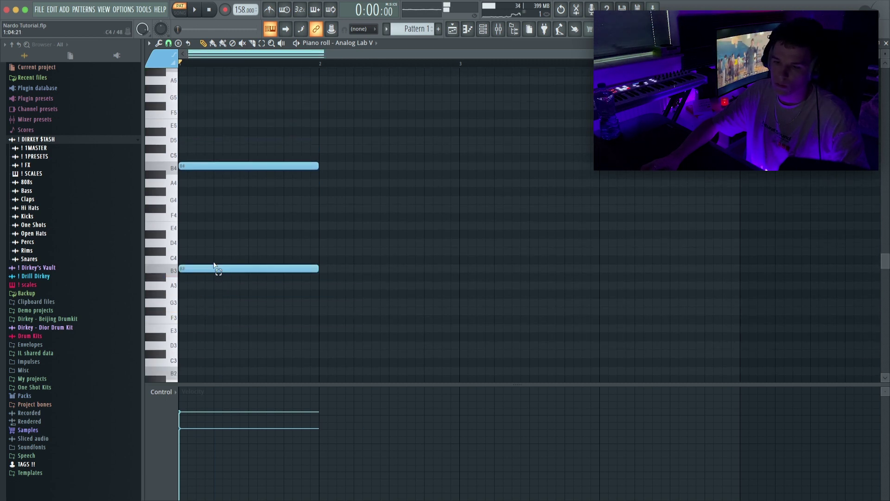
{"action": "key", "text": "space"}
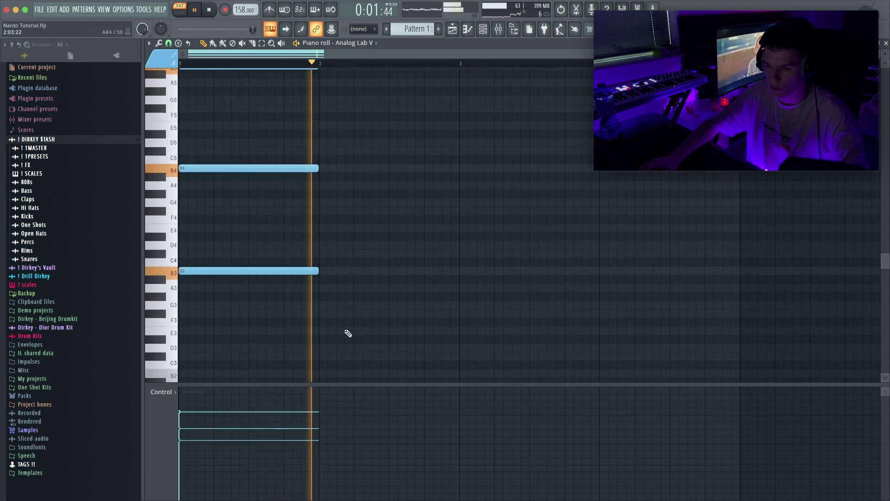
{"action": "scroll", "coordinate": [319, 287], "scroll_direction": "down", "scroll_amount": 5}
{"action": "scroll", "coordinate": [319, 288], "scroll_direction": "up", "scroll_amount": 1}
Remove the stray B3 note in bar 2, stop playback and close the piano roll
{"action": "left_click", "coordinate": [412, 267]}
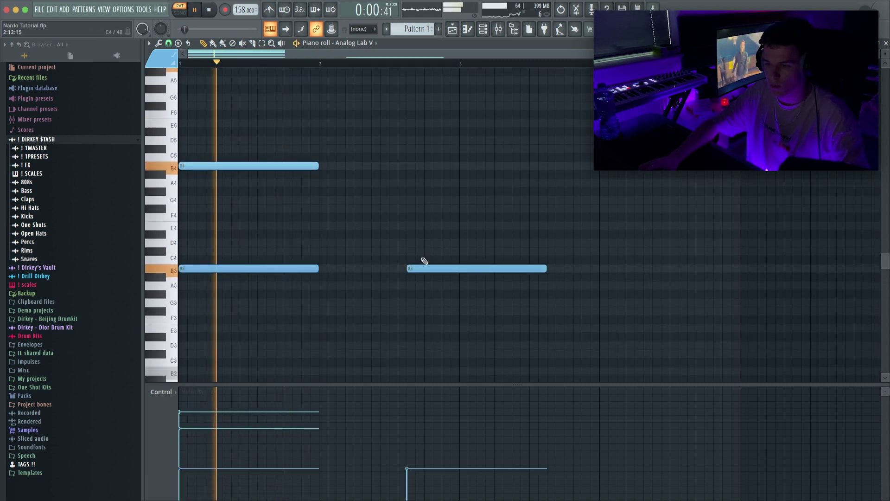
{"action": "right_click", "coordinate": [414, 266]}
{"action": "scroll", "coordinate": [398, 265], "scroll_direction": "up", "scroll_amount": 8}
{"action": "scroll", "coordinate": [341, 204], "scroll_direction": "down", "scroll_amount": 5}
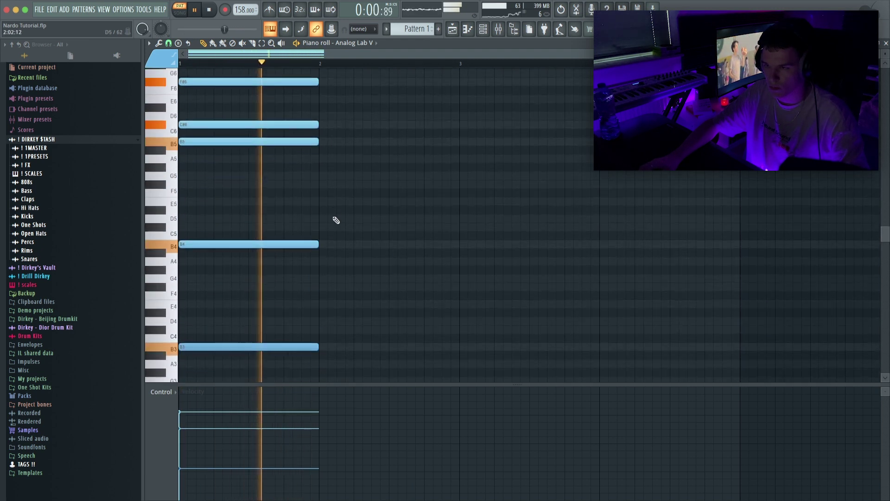
{"action": "scroll", "coordinate": [336, 222], "scroll_direction": "up", "scroll_amount": 2}
{"action": "key", "text": "space"}
{"action": "key", "text": "Escape"}
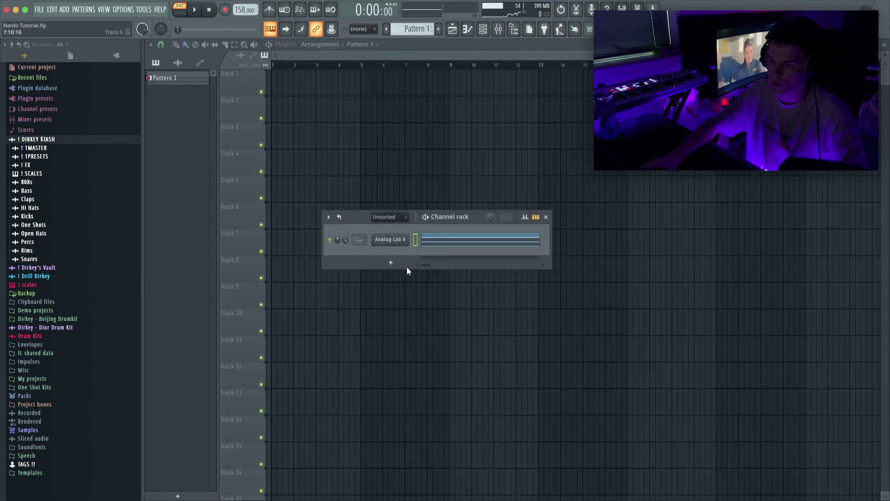
Arm the Master mixer track, render the one-bar pattern to an audio clip, and disarm the track
{"action": "left_click", "coordinate": [499, 33]}
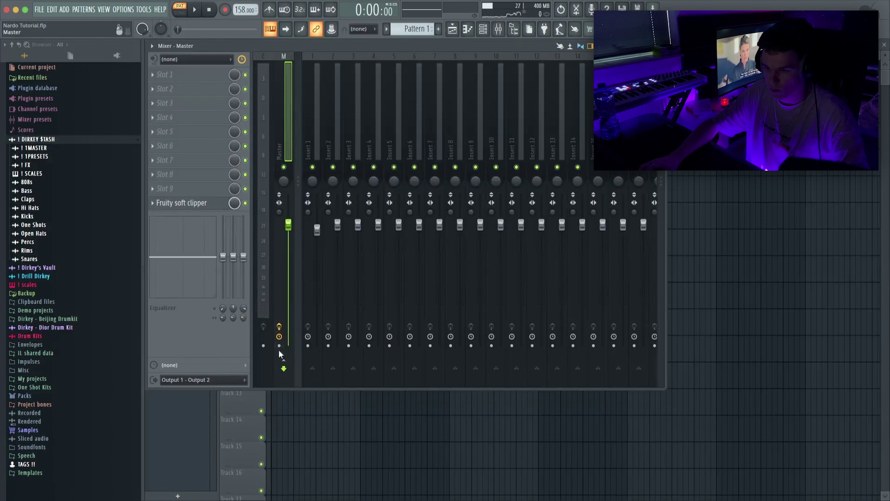
{"action": "left_click", "coordinate": [279, 346]}
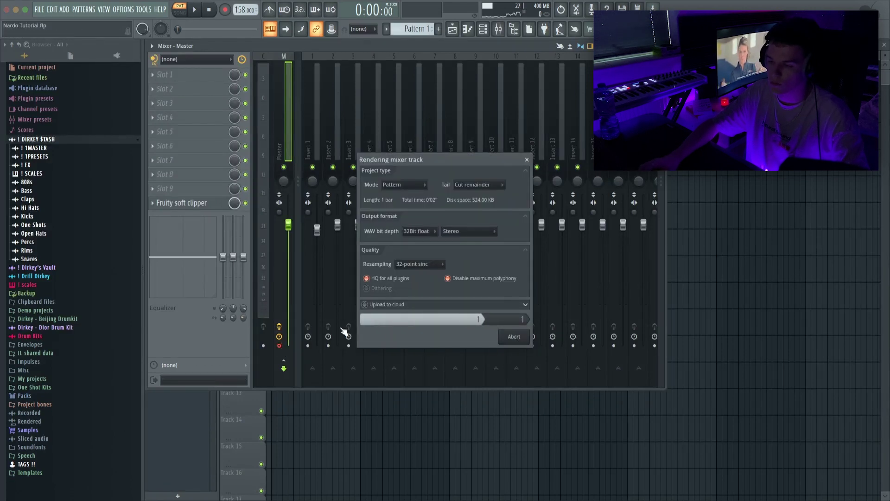
{"action": "left_click", "coordinate": [279, 346]}
{"action": "key", "text": "Escape"}
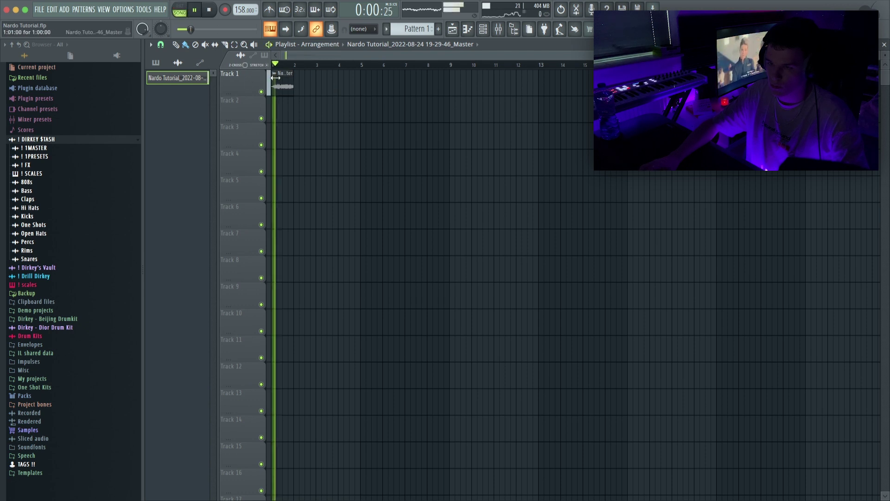
Place a copy of the rendered clip at bar 2, make it unique, and reverse it
{"action": "double_click", "coordinate": [280, 80]}
{"action": "key", "text": "space"}
{"action": "left_click", "coordinate": [306, 89]}
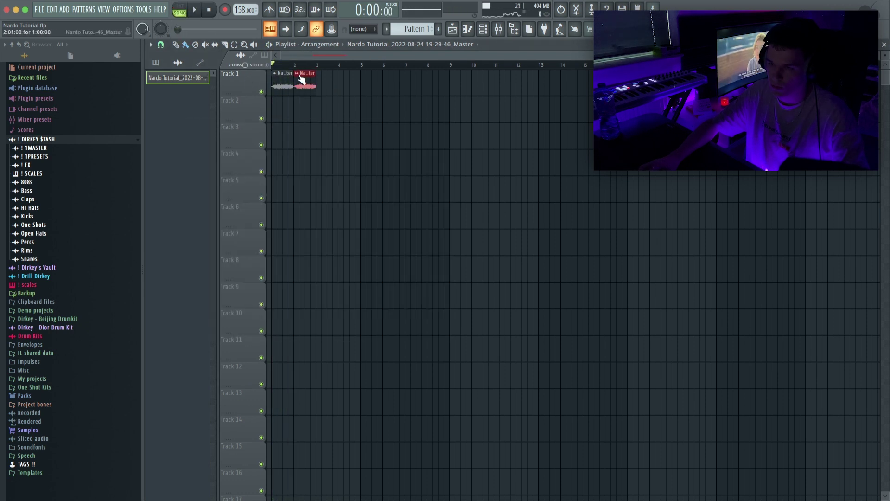
{"action": "left_click", "coordinate": [298, 73]}
{"action": "left_click", "coordinate": [317, 143]}
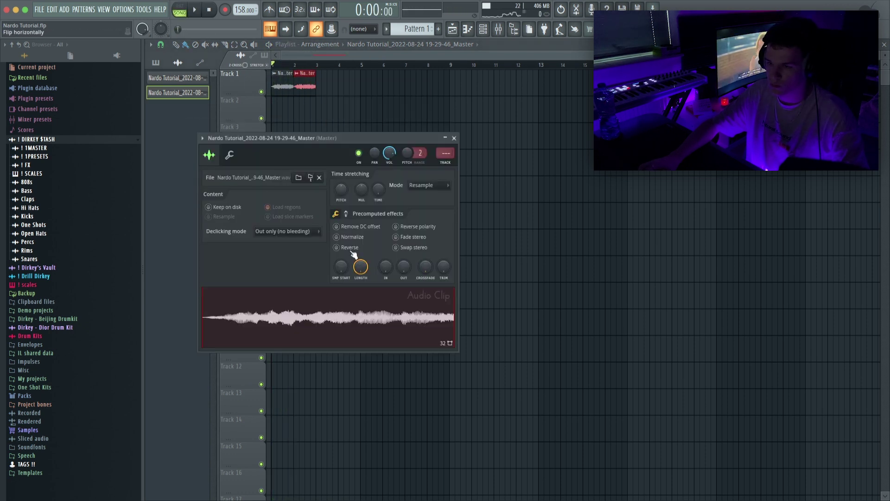
{"action": "key", "text": "Escape"}
Select both audio clips on Track 1 and duplicate them into bars 3 and 4
{"action": "scroll", "coordinate": [299, 62], "scroll_direction": "up", "scroll_amount": 5}
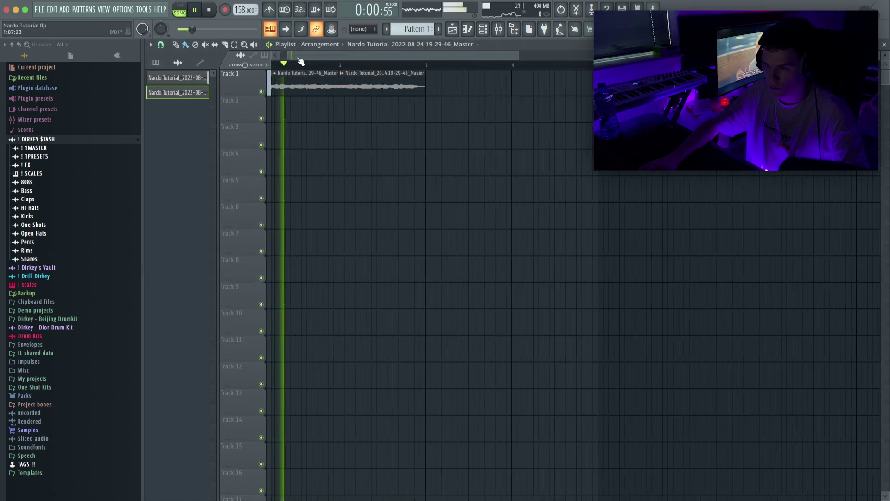
{"action": "key", "text": "ctrl+a"}
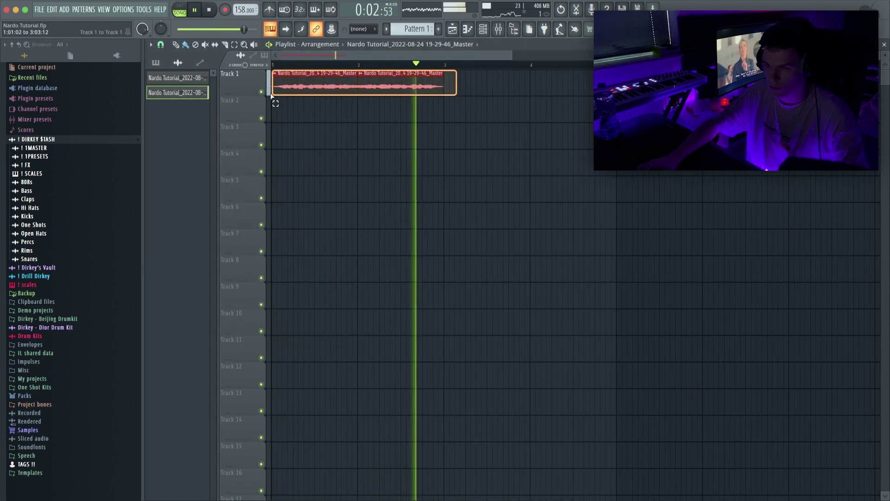
{"action": "key", "text": "ctrl+b"}
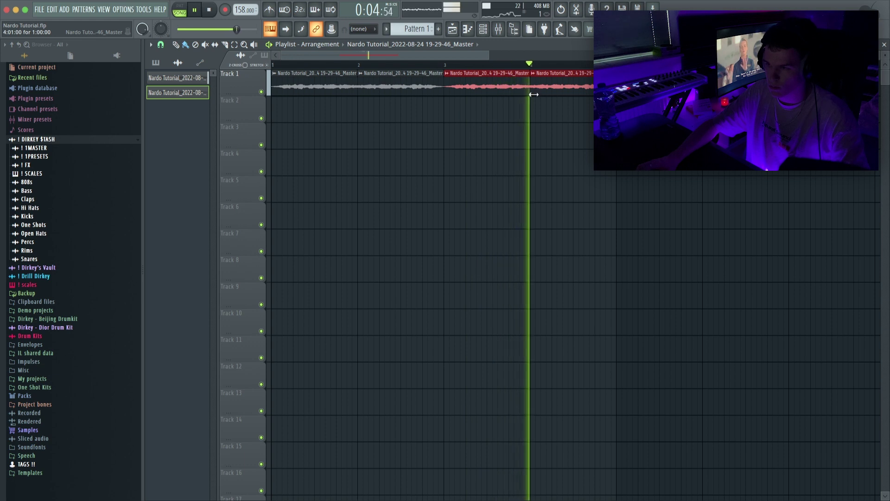
{"action": "key", "text": "space"}
Set the fade-out of the first audio clip to 20% and play the arrangement
{"action": "double_click", "coordinate": [298, 87]}
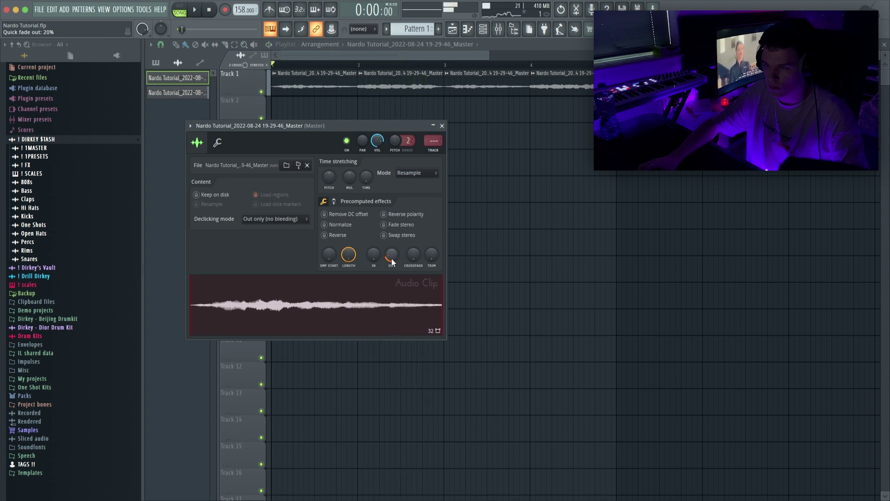
{"action": "key", "text": "space"}
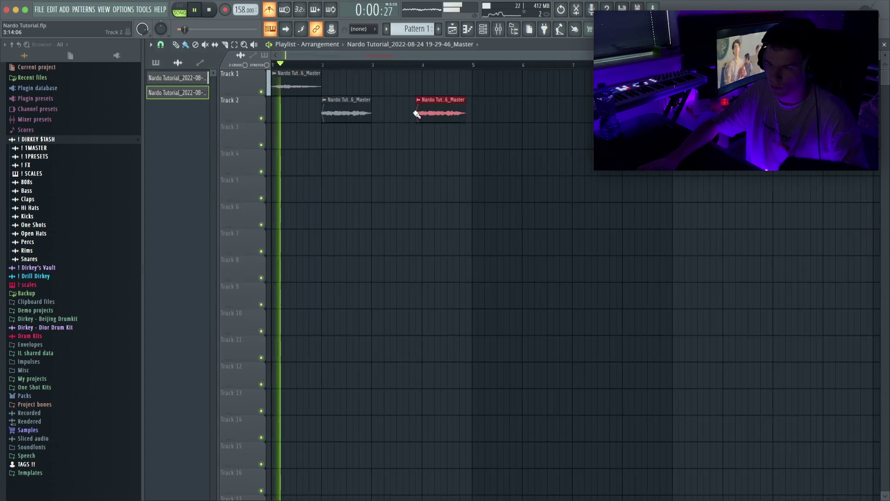
Delete the stray clip on Track 2 and duplicate the original and reversed clips into bars 3 and 4
{"action": "right_click", "coordinate": [413, 113]}
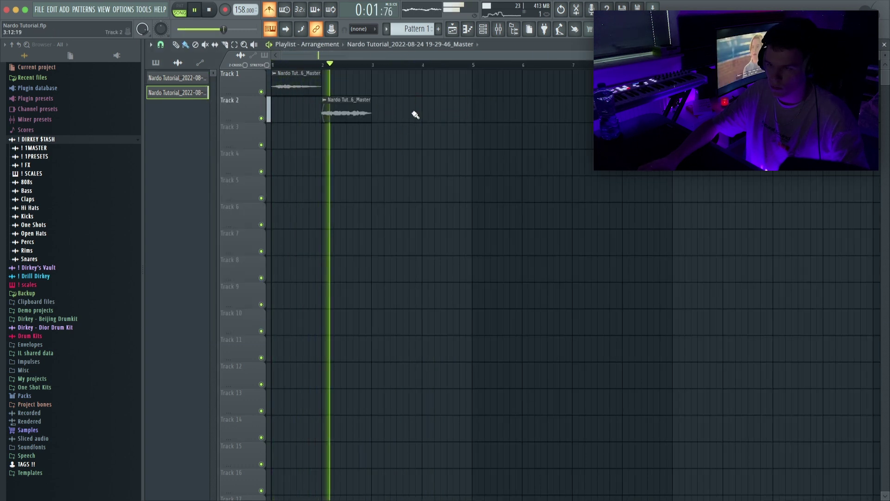
{"action": "left_click_drag", "start_coordinate": [368, 76], "coordinate": [279, 127]}
{"action": "key", "text": "ctrl+b"}
{"action": "left_click", "coordinate": [415, 173], "text": "ctrl"}
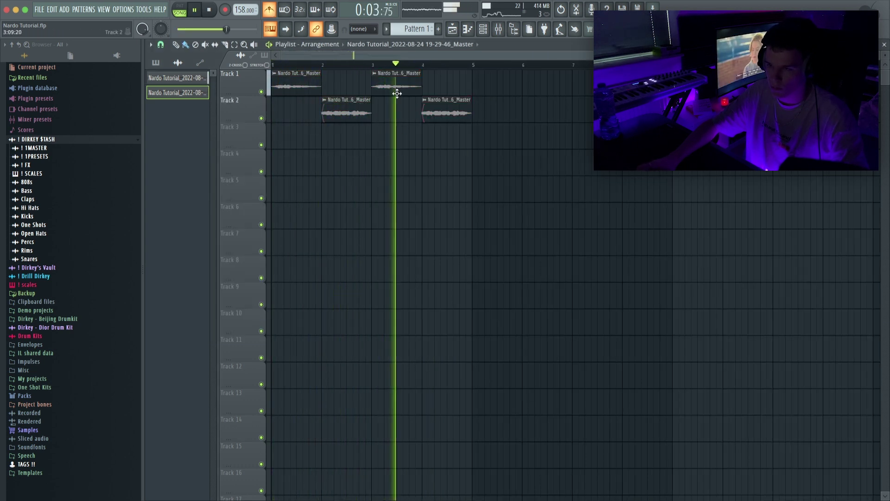
Select the four-bar arrangement on Tracks 1 and 2 and duplicate it into bars 5 to 8
{"action": "scroll", "coordinate": [371, 76], "scroll_direction": "down", "scroll_amount": 2}
{"action": "left_click_drag", "start_coordinate": [394, 66], "coordinate": [267, 70]}
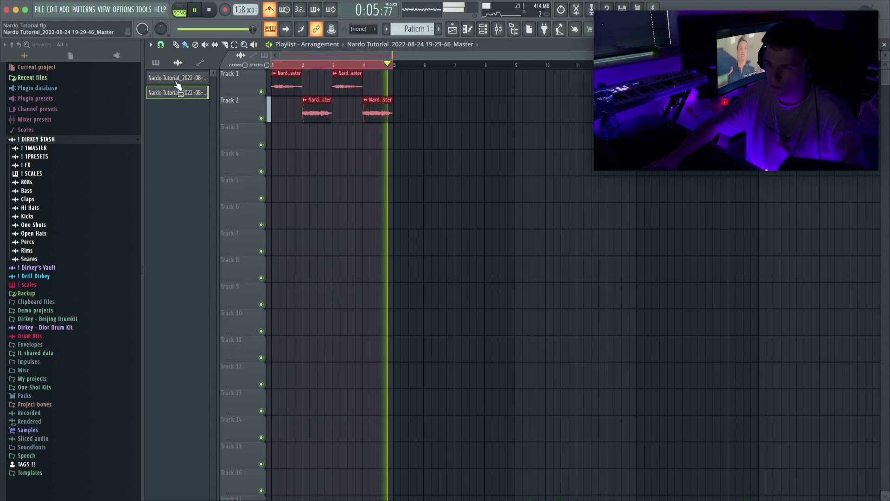
{"action": "key", "text": "ctrl+b"}
{"action": "left_click", "coordinate": [521, 77], "text": "ctrl"}
Render the eight-bar arrangement through the armed Master mixer track to a new audio clip and close its settings
{"action": "left_click", "coordinate": [499, 29]}
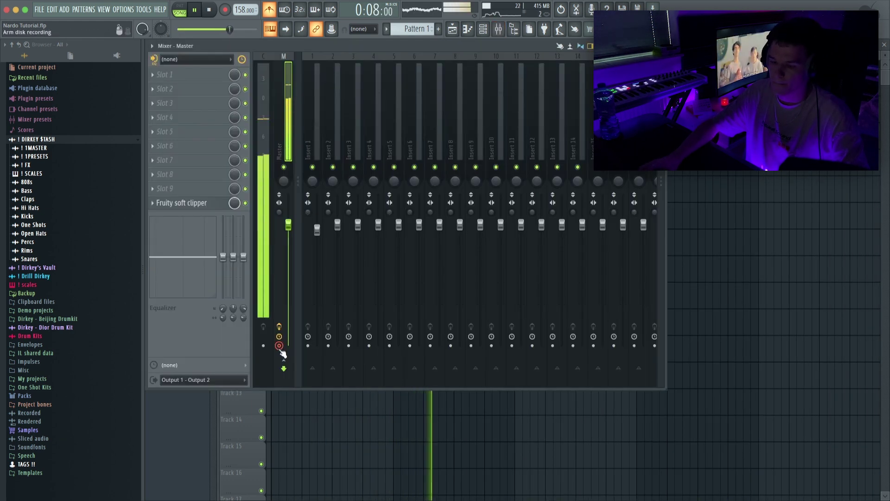
{"action": "key", "text": "alt+r"}
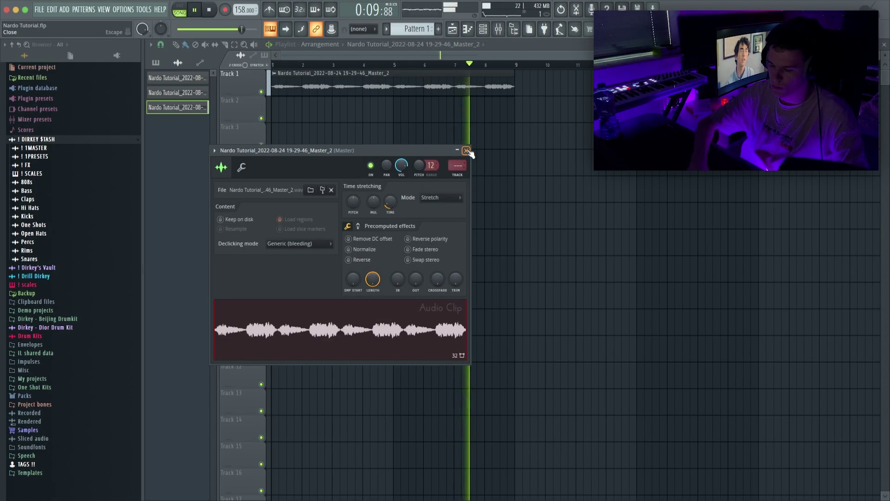
{"action": "left_click", "coordinate": [468, 152]}
Load Fruity parametric EQ 2 into slot 1 of the new clip's mixer track
{"action": "key", "text": "F9"}
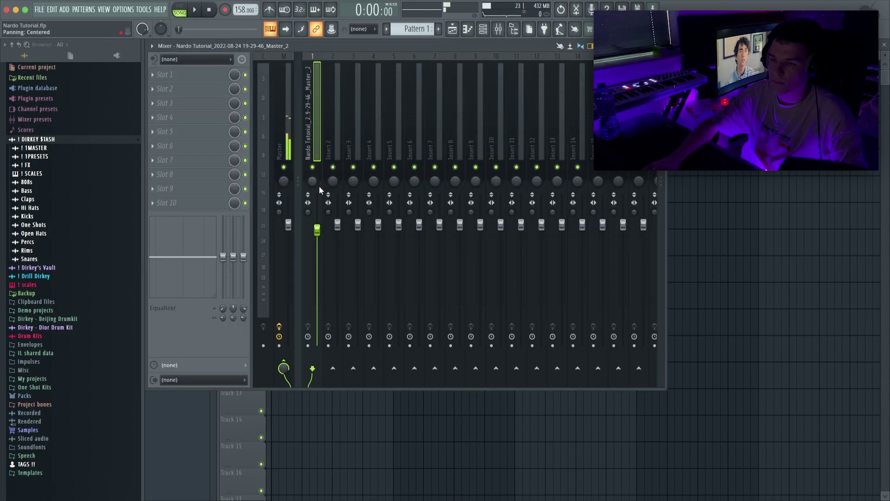
{"action": "left_click", "coordinate": [182, 77]}
{"action": "left_click", "coordinate": [275, 179]}
Change EQ band 1's filter type and move it higher in frequency, then boost bands 3 and 5, with band 5 shifted into the highs
{"action": "right_click", "coordinate": [240, 218]}
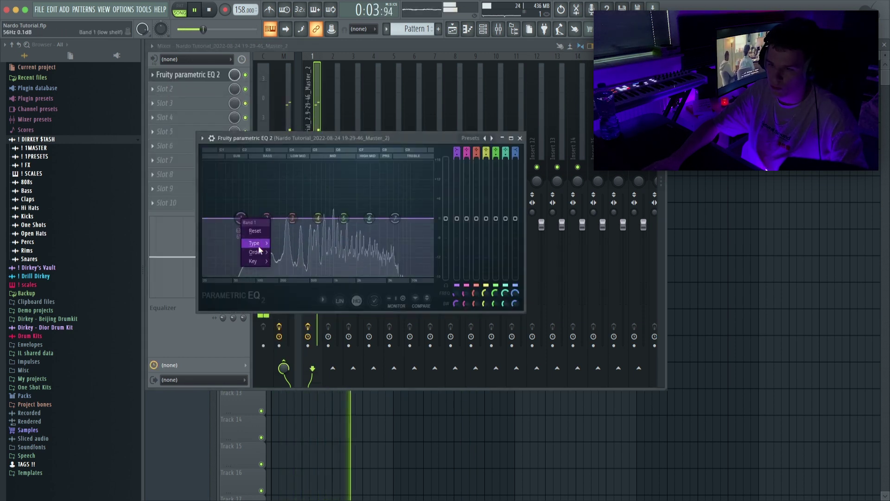
{"action": "mouse_move", "coordinate": [258, 246]}
{"action": "left_click", "coordinate": [293, 269]}
{"action": "left_click_drag", "start_coordinate": [240, 218], "coordinate": [262, 218]}
{"action": "left_click_drag", "start_coordinate": [344, 218], "coordinate": [394, 206]}
{"action": "left_click_drag", "start_coordinate": [293, 219], "coordinate": [292, 214]}
{"action": "left_click_drag", "start_coordinate": [394, 203], "coordinate": [390, 209]}
{"action": "left_click", "coordinate": [170, 79]}
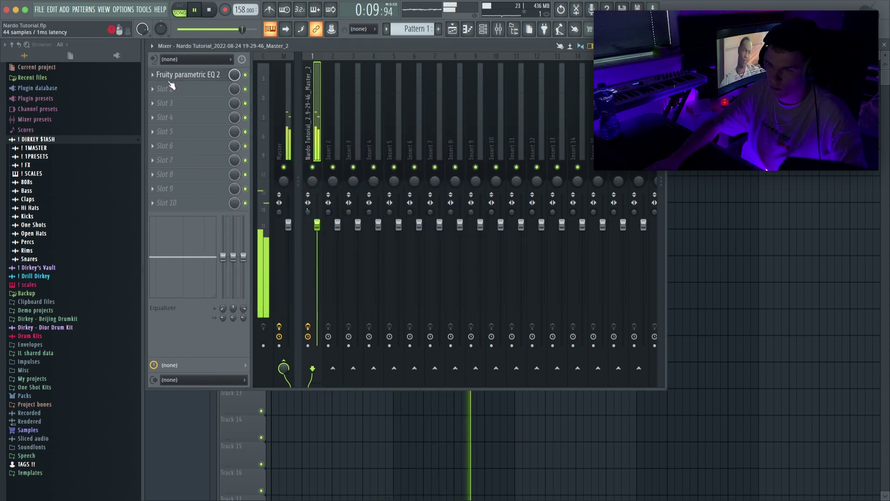
Add Fruity Reeverb 2 in slot 2 and set its wet level to 67%
{"action": "left_click", "coordinate": [172, 86]}
{"action": "left_click", "coordinate": [265, 220]}
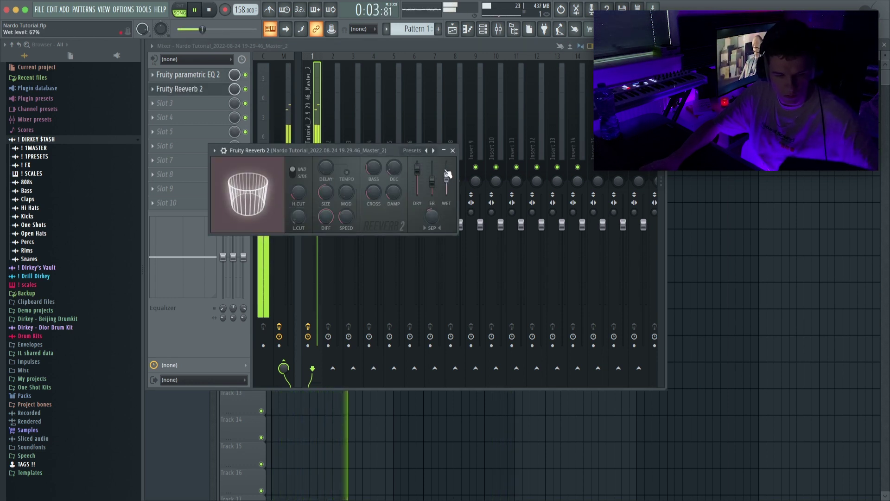
{"action": "left_click", "coordinate": [452, 151]}
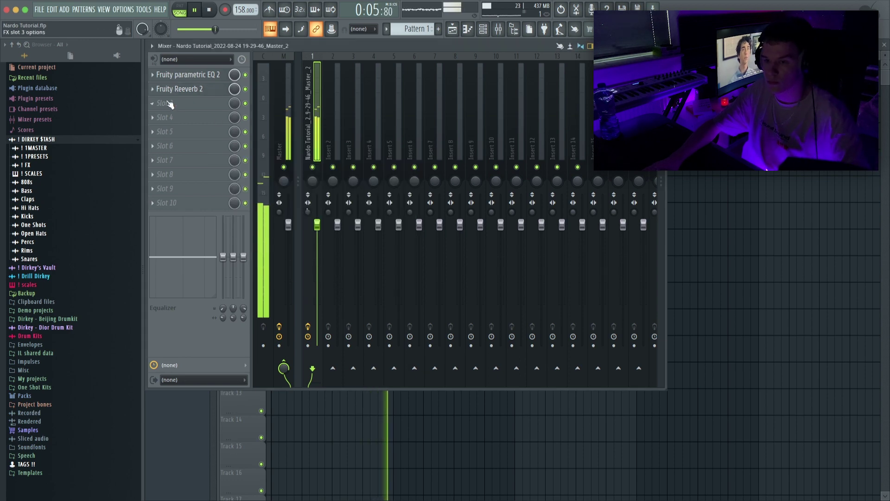
Load ShaperBox 2 on the mixer track ahead of Fruity Reeverb 2 and add the Time shaper
{"action": "left_click", "coordinate": [169, 104]}
{"action": "left_click", "coordinate": [285, 248]}
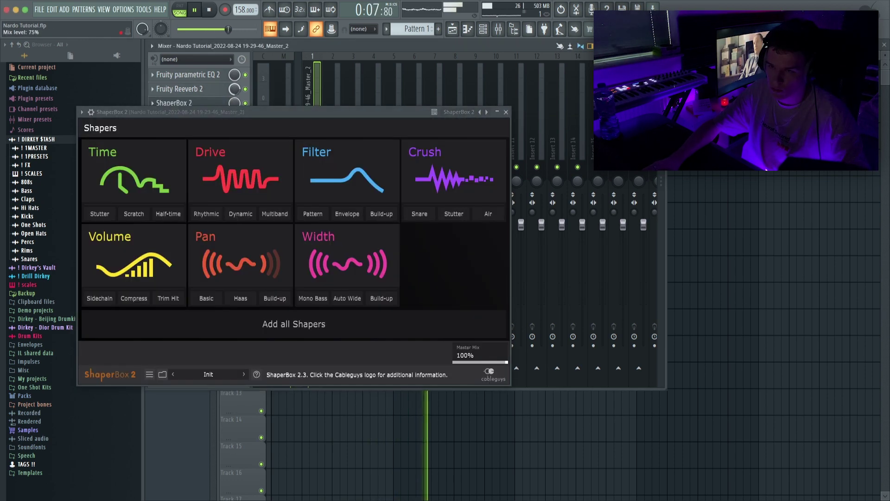
{"action": "left_click", "coordinate": [139, 174]}
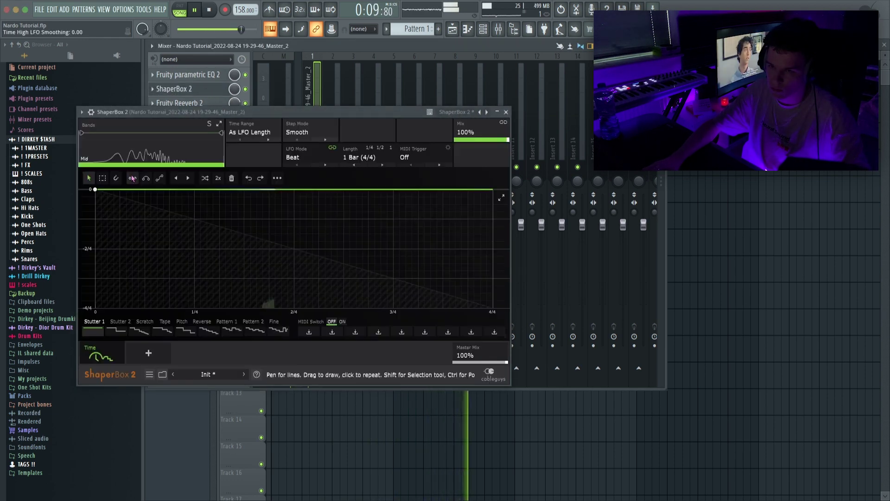
Shape the Time curve flat until 3/4, falling to -2/4 at the end of the bar, and set its mix to 30%
{"action": "left_click_drag", "start_coordinate": [297, 208], "coordinate": [294, 189]}
{"action": "left_click", "coordinate": [421, 211]}
{"action": "left_click_drag", "start_coordinate": [421, 210], "coordinate": [493, 249]}
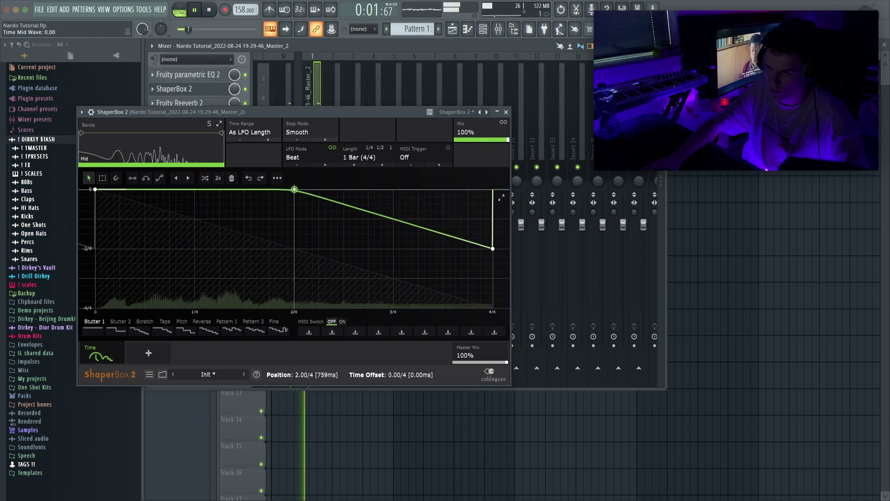
{"action": "left_click_drag", "start_coordinate": [294, 189], "coordinate": [394, 189]}
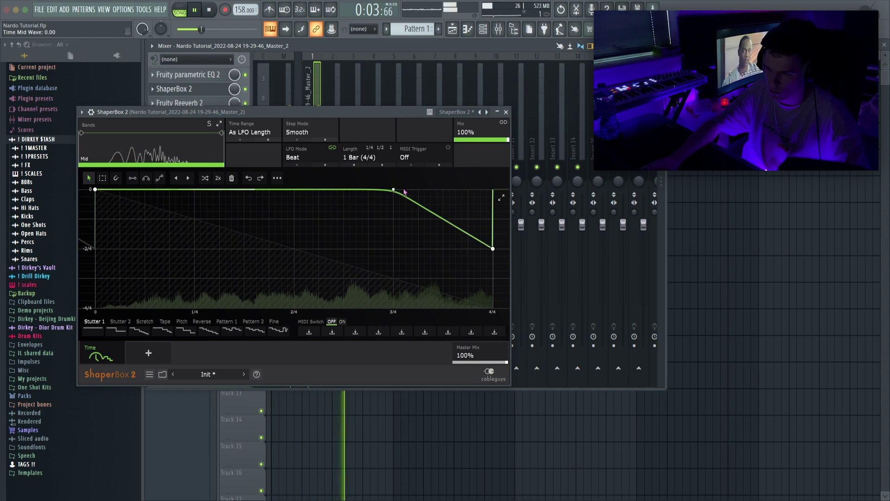
{"action": "left_click_drag", "start_coordinate": [483, 134], "coordinate": [470, 139]}
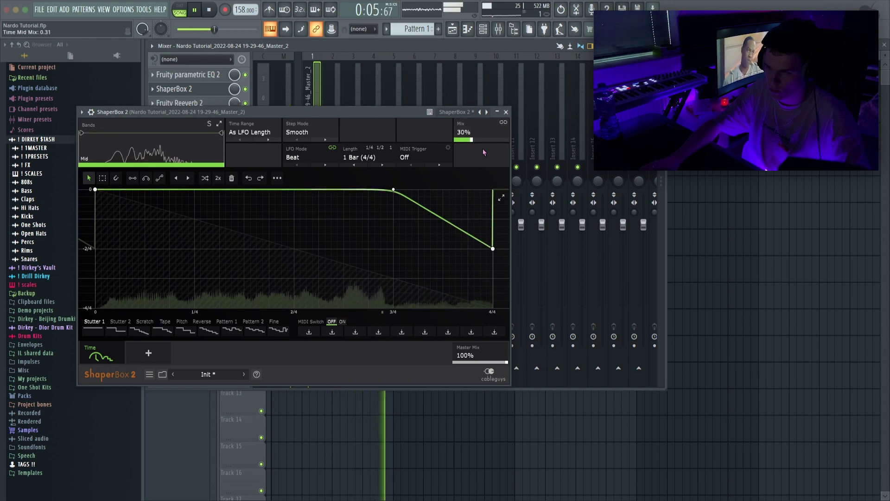
Add Fruity Delay 2 to the mixer track ahead of Fruity Reeverb 2 and lower its feedback cutoff to 78%
{"action": "key", "text": "Escape"}
{"action": "left_click", "coordinate": [182, 117]}
{"action": "left_click", "coordinate": [279, 198]}
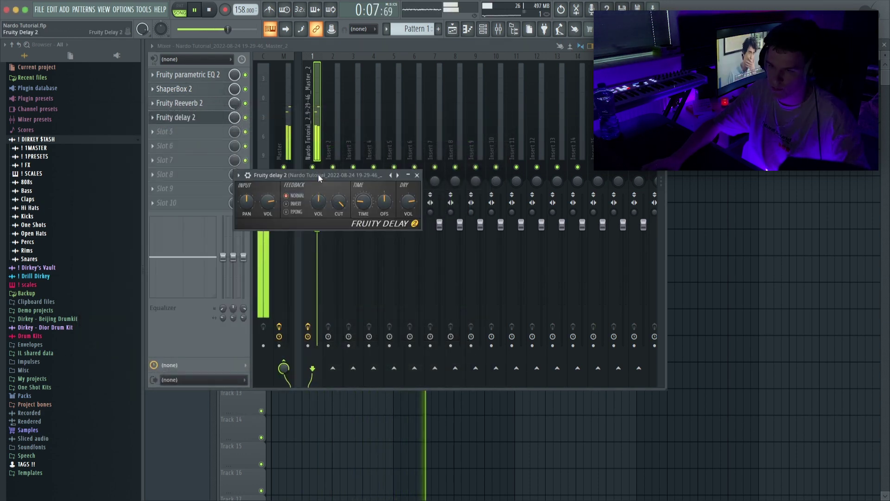
{"action": "left_click_drag", "start_coordinate": [340, 203], "coordinate": [340, 213]}
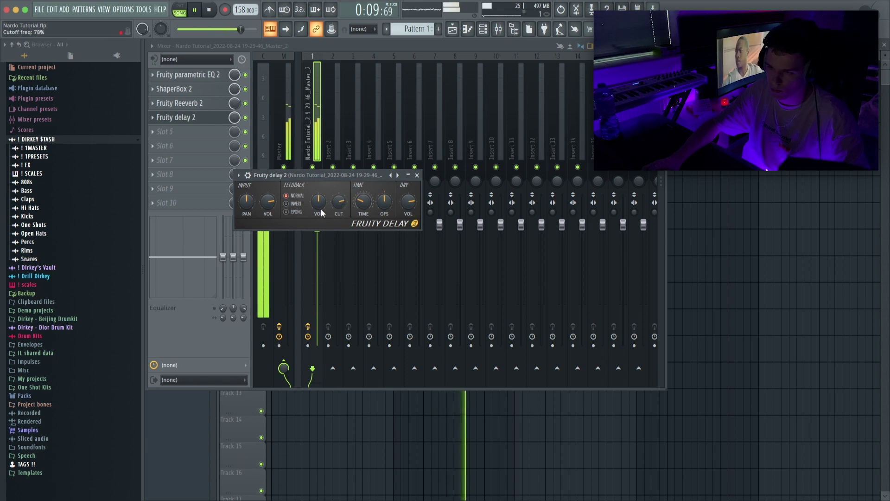
{"action": "key", "text": "Escape"}
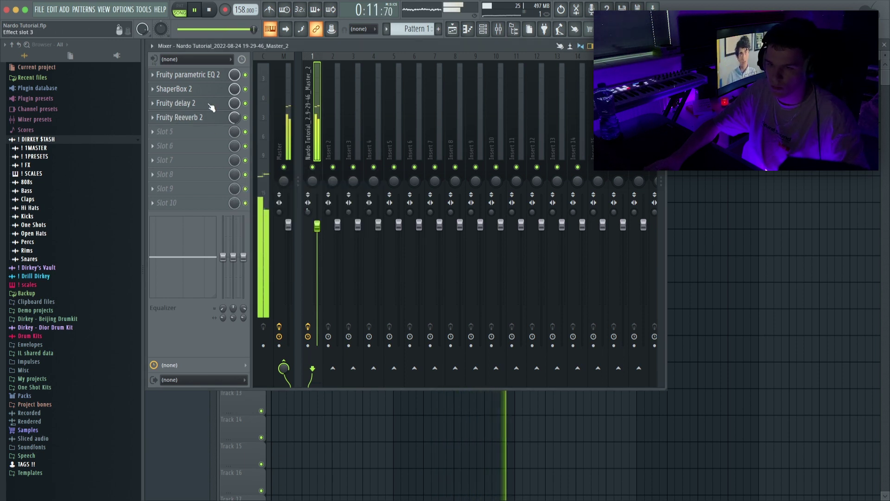
Add a second Fruity Parametric EQ 2 in slot 5, cutting band 4 slightly and boosting band 6 around 5.8 kHz
{"action": "left_click", "coordinate": [166, 131]}
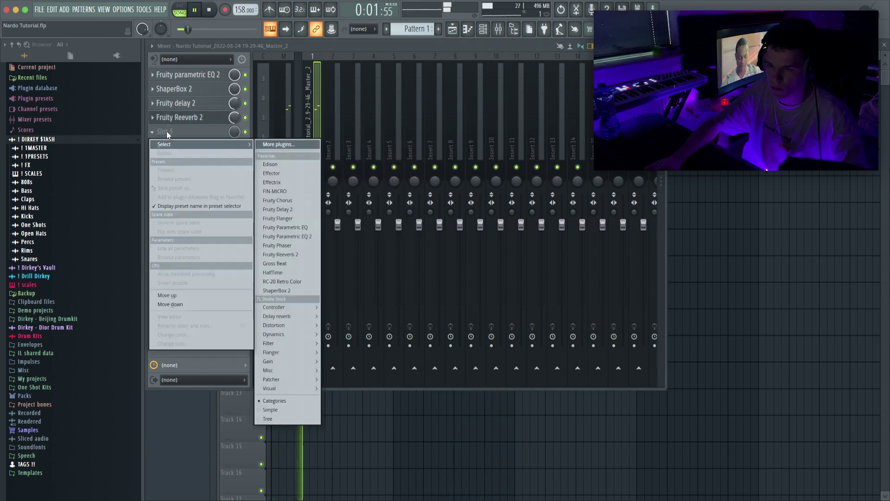
{"action": "left_click", "coordinate": [166, 132]}
{"action": "left_click", "coordinate": [166, 131]}
{"action": "left_click", "coordinate": [302, 237]}
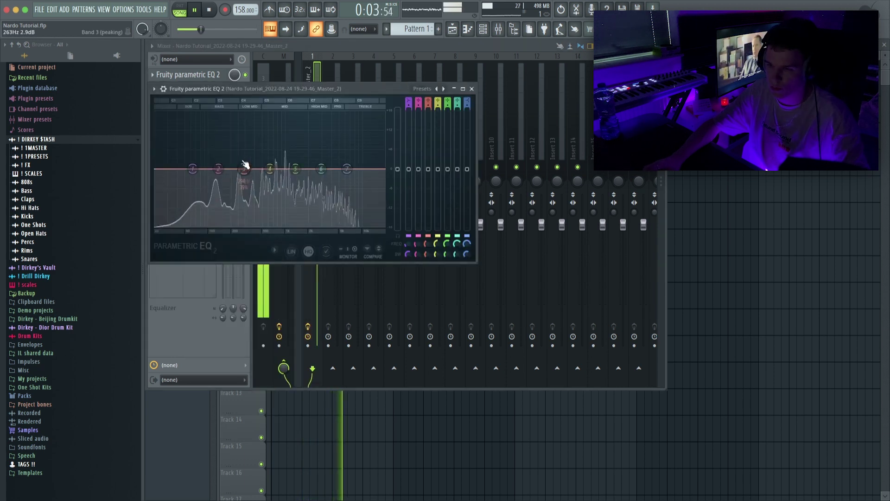
{"action": "left_click_drag", "start_coordinate": [270, 169], "coordinate": [348, 153]}
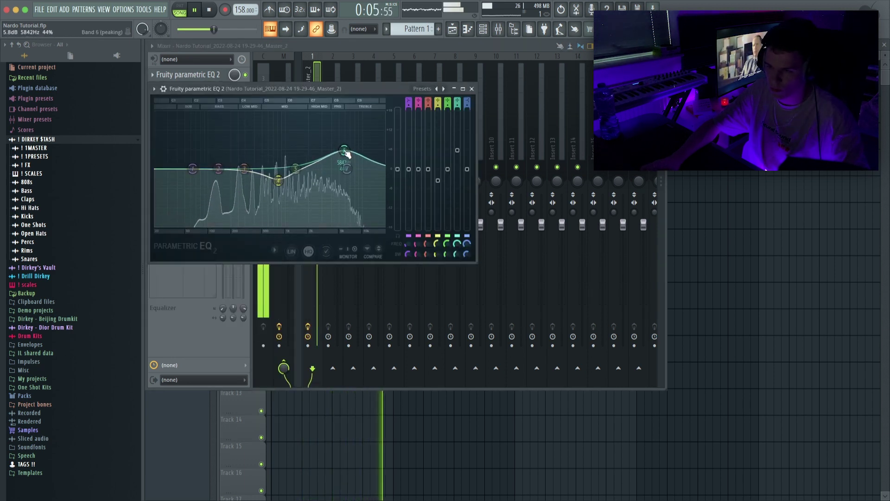
{"action": "key", "text": "Escape"}
Add FIN-MICRO in Infinity mode with its amount at about 0.35, placed ahead of Fruity Reeverb 2
{"action": "left_click", "coordinate": [185, 146]}
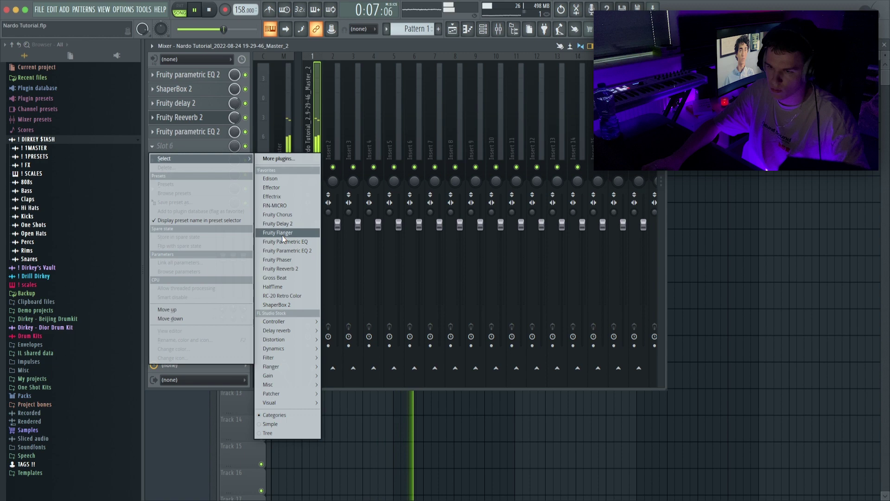
{"action": "left_click", "coordinate": [275, 205]}
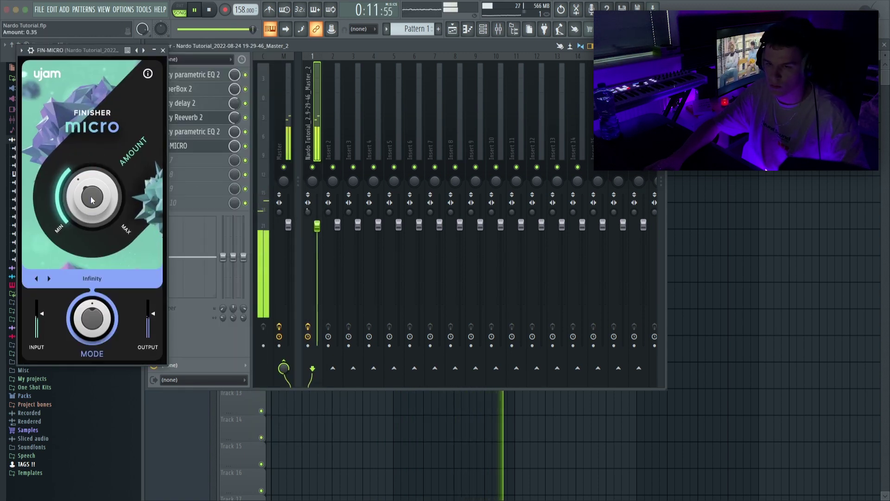
{"action": "key", "text": "Escape"}
{"action": "left_click_drag", "start_coordinate": [178, 145], "coordinate": [183, 120]}
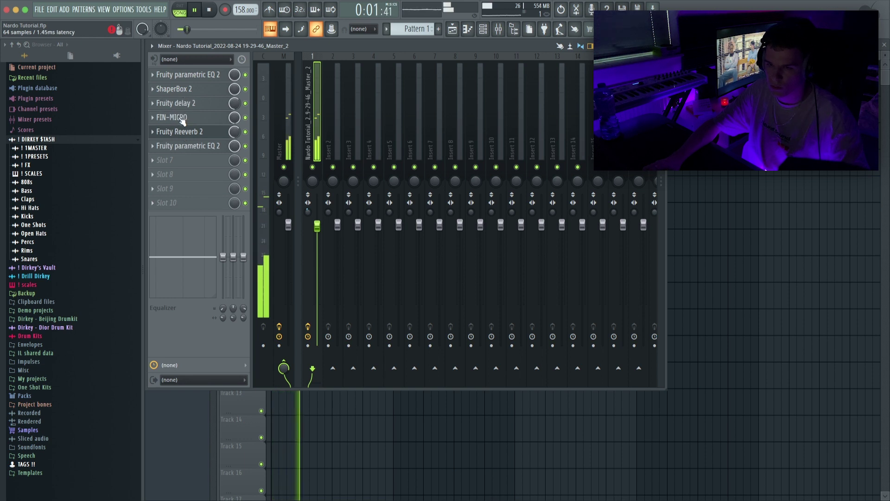
Recheck the FIN-MICRO amount, raise the track's volume slightly and set its stereo separation to 16% separated
{"action": "left_click", "coordinate": [179, 122]}
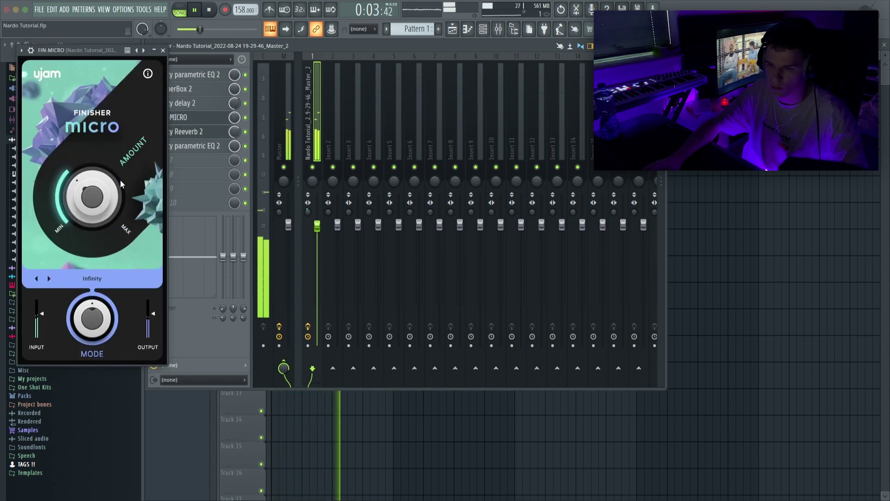
{"action": "key", "text": "Escape"}
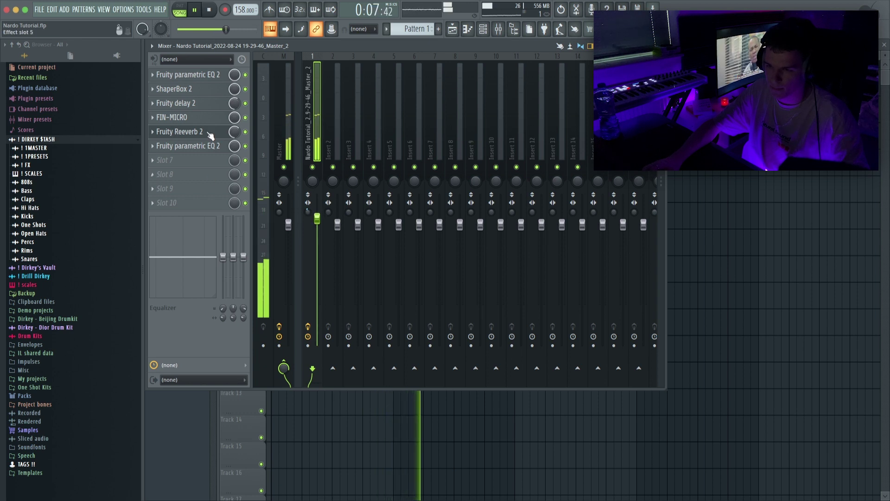
{"action": "left_click", "coordinate": [195, 120]}
{"action": "key", "text": "Escape"}
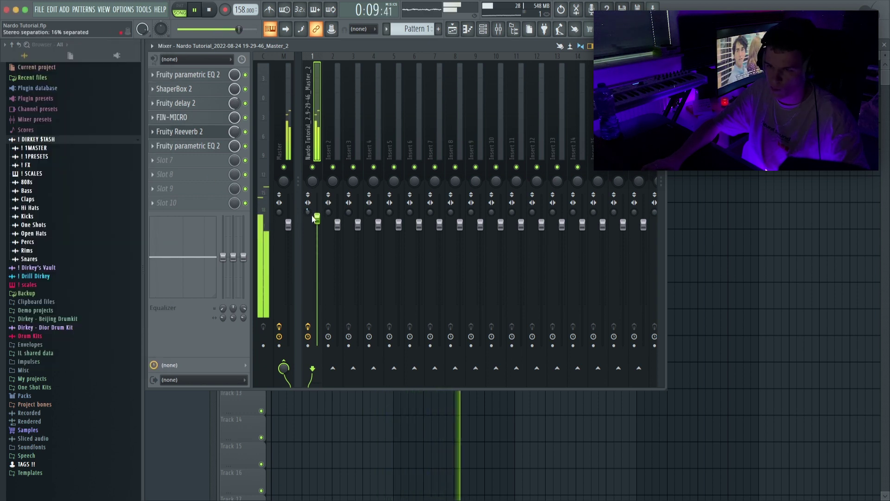
On the last Parametric EQ 2, make band 1 a high pass at about 143 Hz and boost band 3 slightly
{"action": "left_click", "coordinate": [188, 149]}
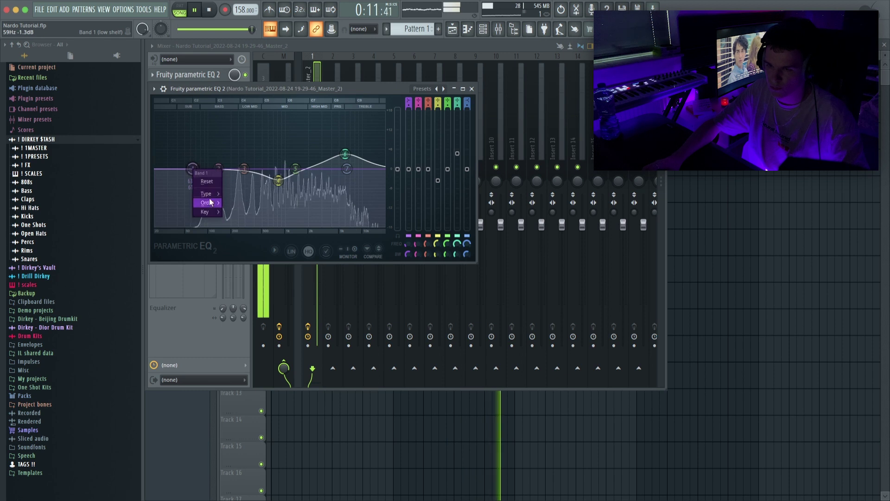
{"action": "mouse_move", "coordinate": [207, 194]}
{"action": "left_click", "coordinate": [242, 220]}
{"action": "left_click_drag", "start_coordinate": [192, 168], "coordinate": [243, 162]}
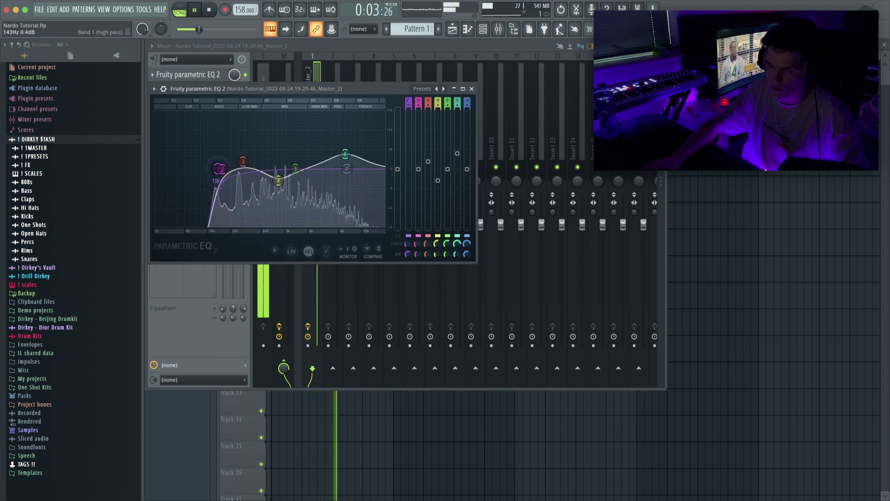
{"action": "key", "text": "Escape"}
{"action": "key", "text": "Escape"}
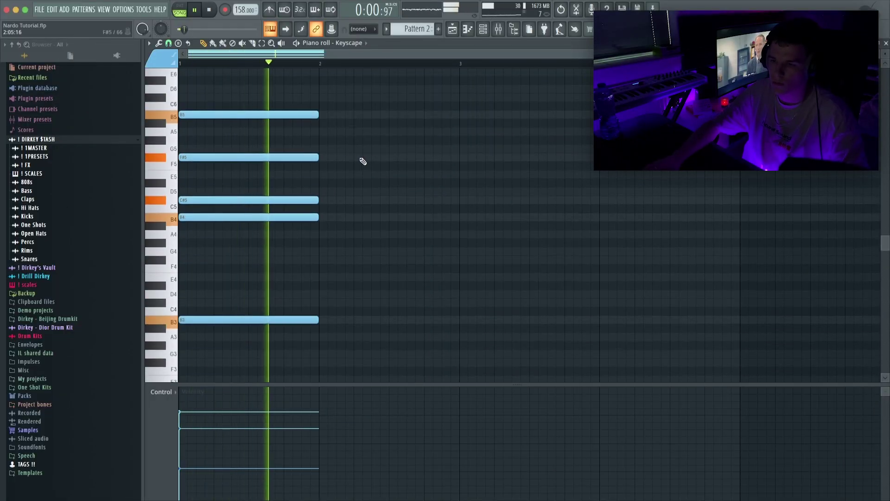
Build a one-bar chord of B4, D5, G5 and D6 in bar 2 of Pattern 2's Keyscape part
{"action": "key", "text": "space"}
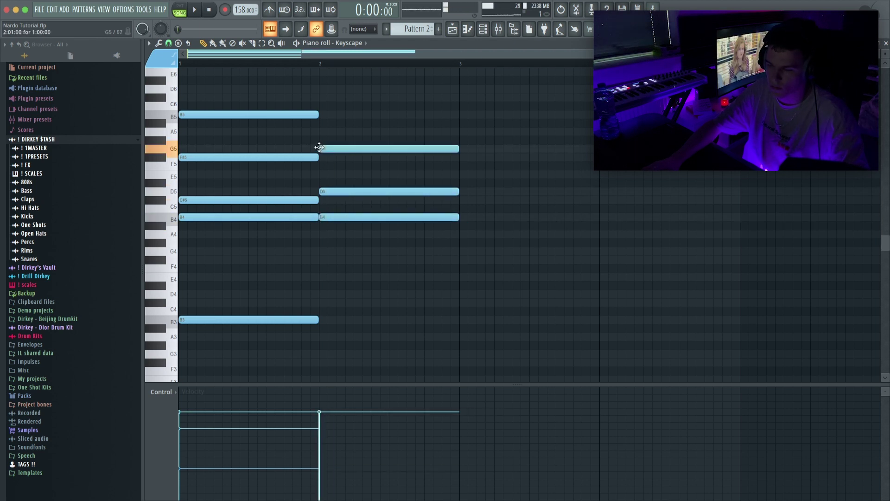
{"action": "key", "text": "space"}
{"action": "right_click", "coordinate": [452, 157]}
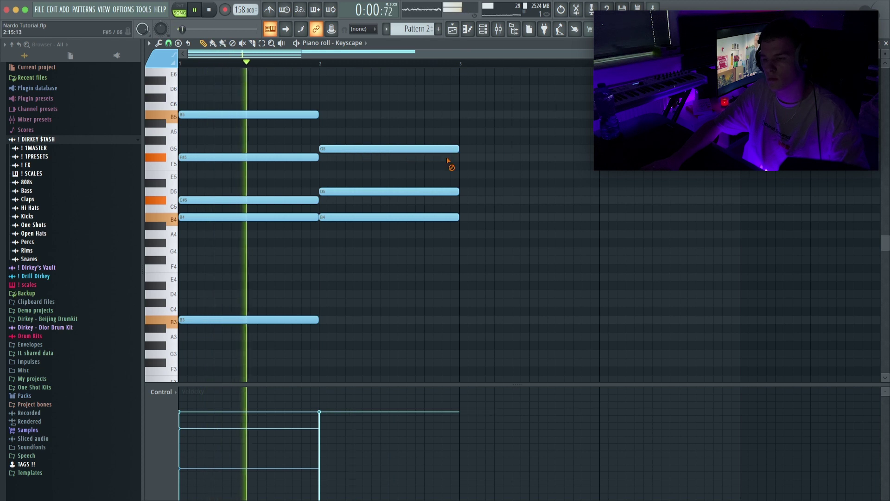
{"action": "key", "text": "space"}
{"action": "left_click_drag", "start_coordinate": [332, 133], "coordinate": [317, 80]}
{"action": "key", "text": "space"}
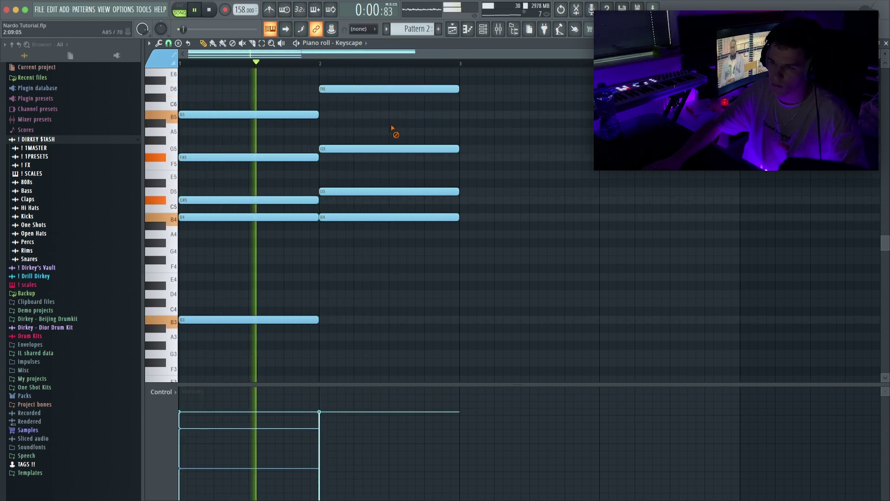
Duplicate the two-bar progression into bars 3 and 4 and delete the chord in bar 2
{"action": "key", "text": "super+b"}
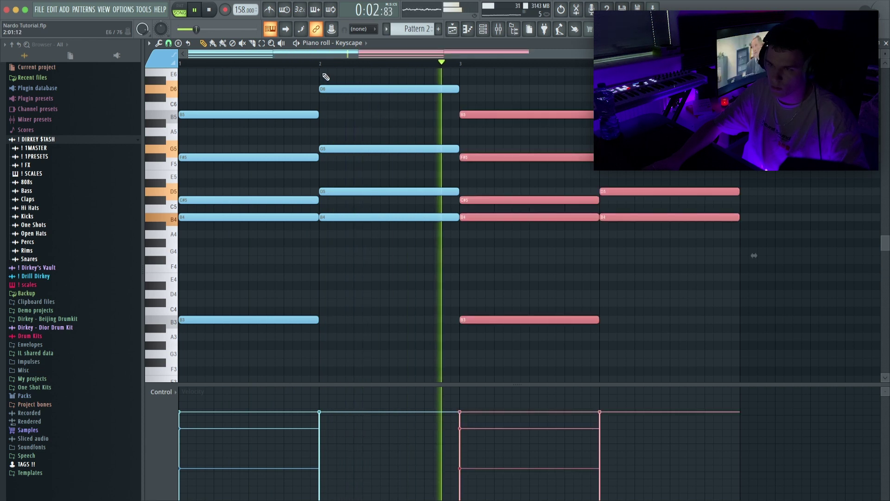
{"action": "scroll", "coordinate": [299, 66], "scroll_direction": "down", "scroll_amount": 3}
{"action": "left_click_drag", "start_coordinate": [297, 76], "coordinate": [323, 289]}
{"action": "key", "text": "Delete"}
Stretch the first chord's B4, C#5, F#5 and B5 notes to two full bars
{"action": "left_click_drag", "start_coordinate": [274, 94], "coordinate": [246, 264]}
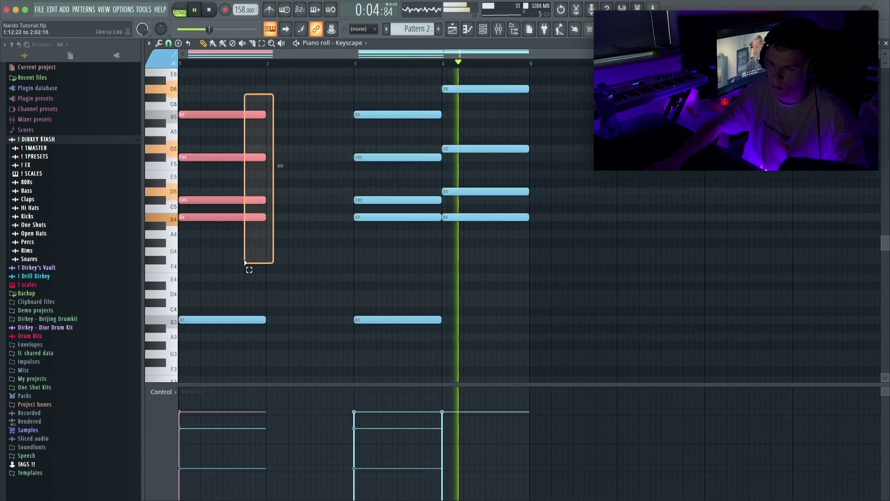
{"action": "left_click_drag", "start_coordinate": [265, 218], "coordinate": [346, 221]}
{"action": "key", "text": "space"}
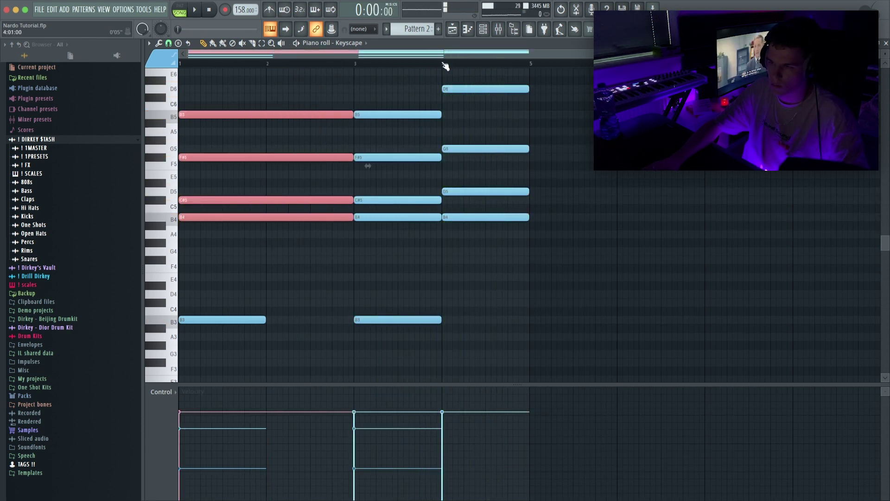
Shorten the bar 4 chord to three beats and fill the last beat with a one-beat copy of it
{"action": "left_click", "coordinate": [444, 64]}
{"action": "key", "text": "space"}
{"action": "left_click_drag", "start_coordinate": [510, 246], "coordinate": [495, 70]}
{"action": "key", "text": "space"}
{"action": "key", "text": "space"}
{"action": "left_click_drag", "start_coordinate": [528, 99], "coordinate": [507, 99]}
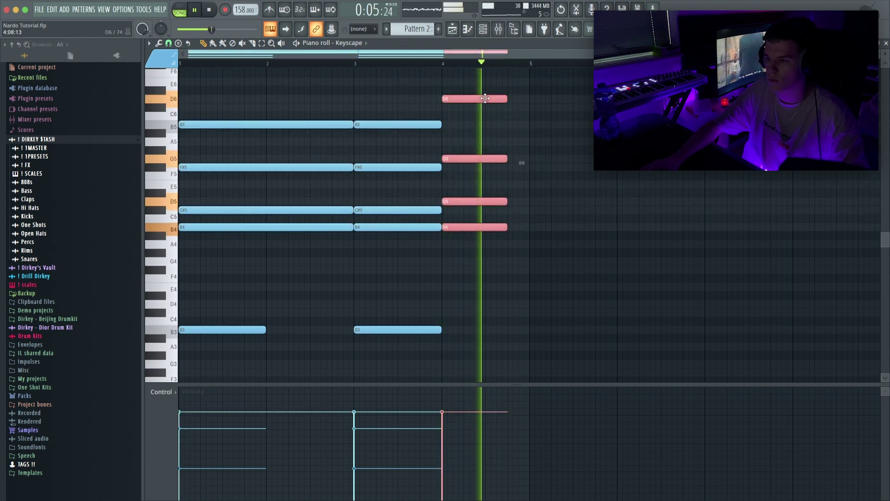
{"action": "key", "text": "super+b"}
{"action": "left_click_drag", "start_coordinate": [572, 99], "coordinate": [529, 99]}
{"action": "key", "text": "space"}
Lengthen the B2 and B3 bass notes to two bars each and duplicate the four-bar progression into bars 5 to 8
{"action": "scroll", "coordinate": [340, 251], "scroll_direction": "down", "scroll_amount": 6}
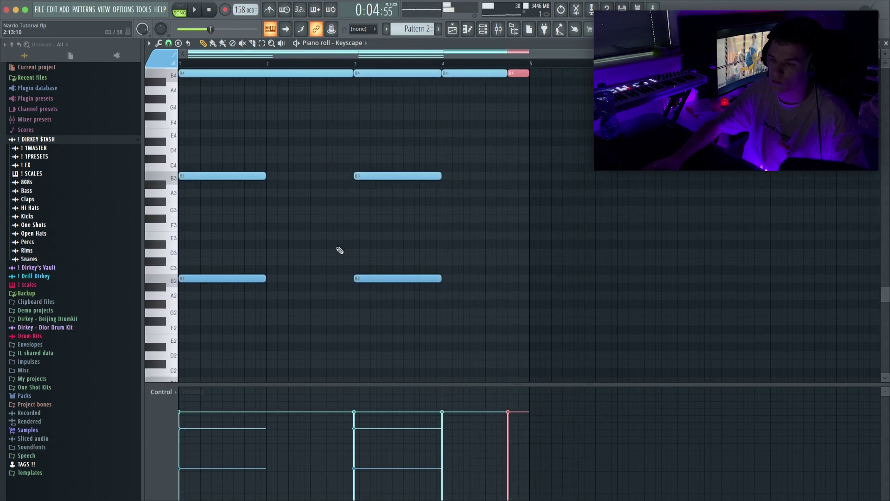
{"action": "key", "text": "ctrl+a"}
{"action": "key", "text": "space"}
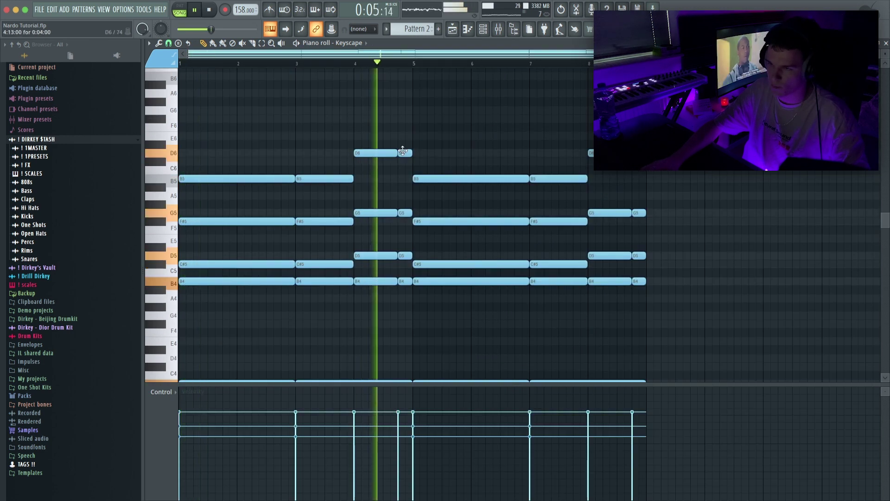
Add a one-beat F#6 note over the last chord of bar 4 and adjust the velocities of it and the D6 below
{"action": "key", "text": "space"}
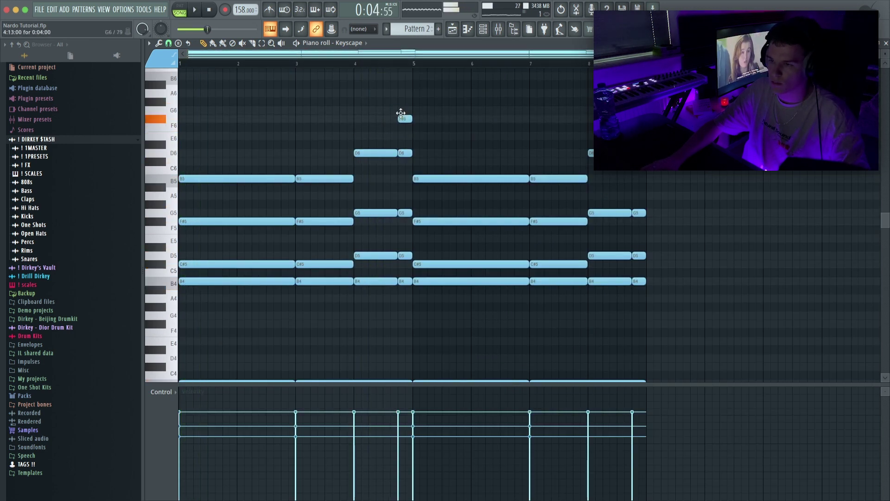
{"action": "left_click", "coordinate": [401, 113]}
{"action": "key", "text": "space"}
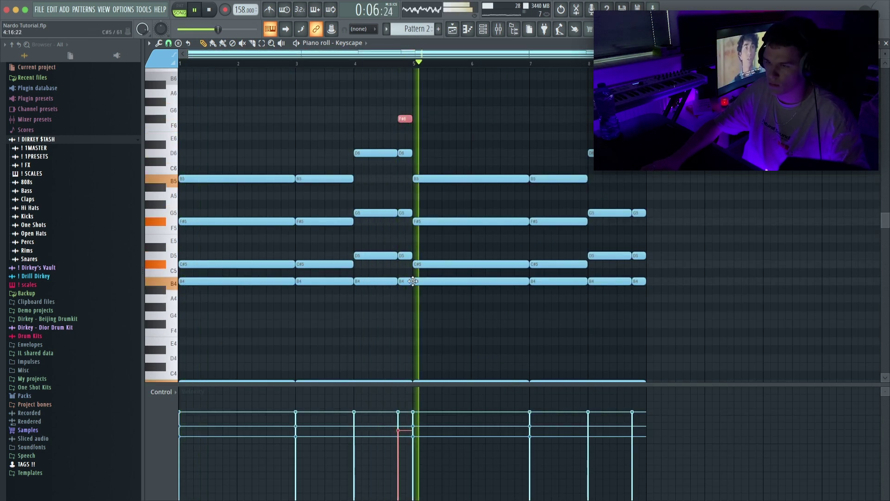
{"action": "left_click", "coordinate": [405, 155]}
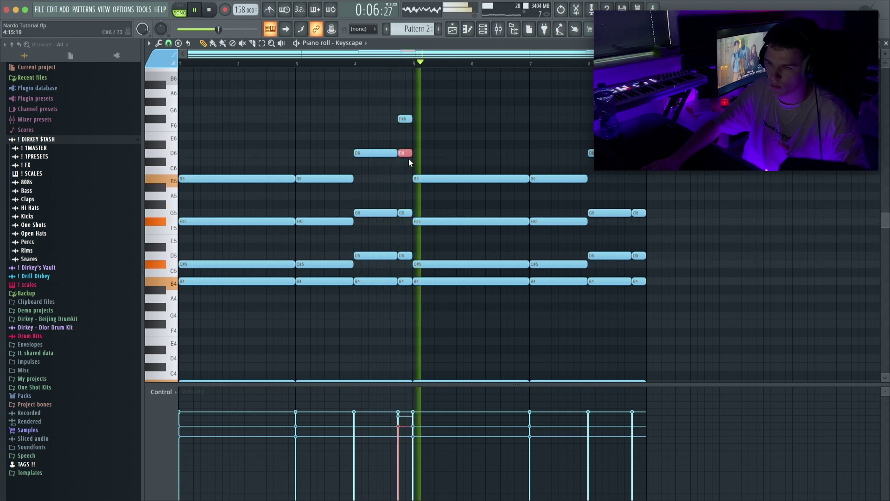
{"action": "left_click", "coordinate": [401, 127]}
{"action": "key", "text": "space"}
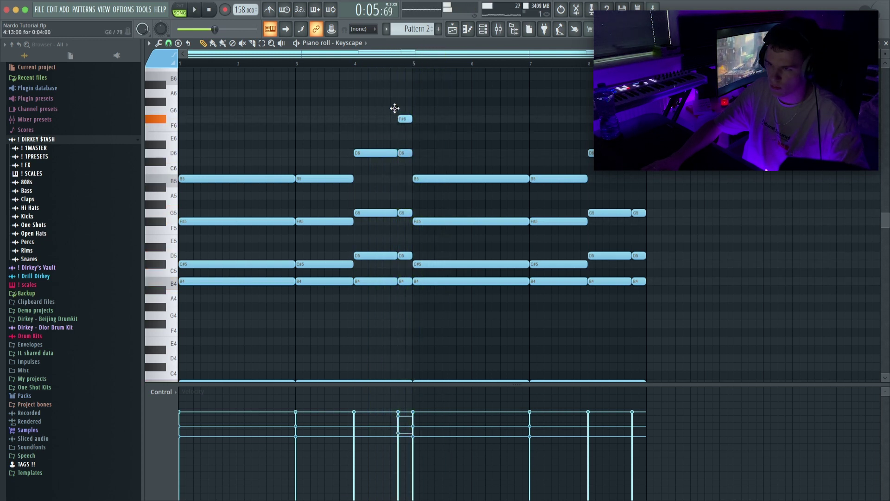
Set the F#6 note's velocity to about 65% and audition the end of bar 4
{"action": "key", "text": "space"}
{"action": "left_click_drag", "start_coordinate": [391, 103], "coordinate": [403, 123]}
{"action": "key", "text": "space"}
{"action": "mouse_move", "coordinate": [398, 385]}
{"action": "left_mouse_down"}
{"action": "mouse_move", "coordinate": [398, 408]}
{"action": "mouse_move", "coordinate": [398, 400]}
{"action": "left_mouse_up"}
{"action": "left_click", "coordinate": [398, 436]}
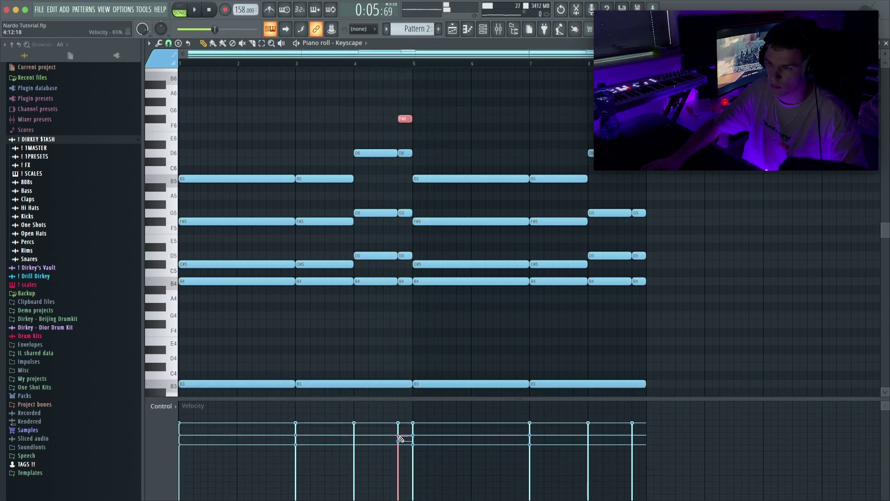
{"action": "left_click", "coordinate": [415, 153]}
{"action": "right_click", "coordinate": [412, 163]}
{"action": "key", "text": "space"}
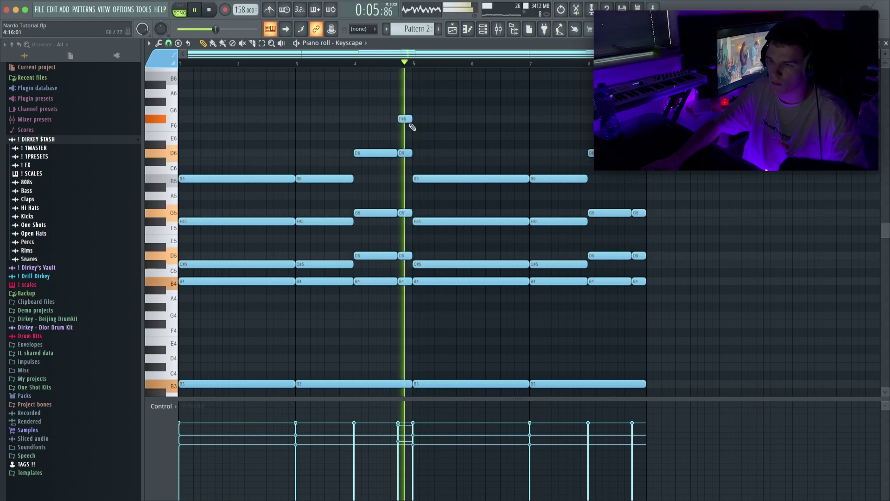
Replace bars 5 to 8 with a new duplicate of bars 1 to 4 that includes the F#6 note
{"action": "left_click", "coordinate": [404, 119]}
{"action": "left_click_drag", "start_coordinate": [648, 93], "coordinate": [434, 431]}
{"action": "key", "text": "Delete"}
{"action": "key", "text": "super+b"}
{"action": "left_click", "coordinate": [394, 132], "text": "super"}
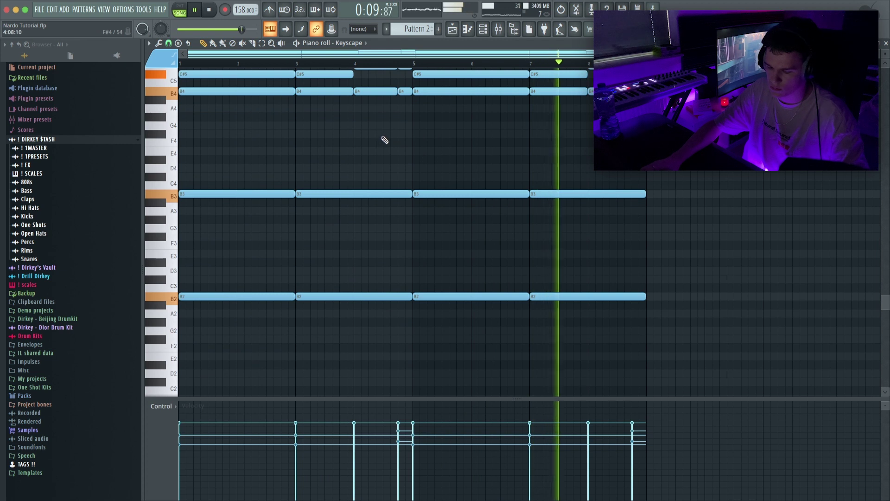
Randomize the velocities of all the notes and strum the chords with slightly staggered note starts
{"action": "key", "text": "alt+r"}
{"action": "left_click_drag", "start_coordinate": [428, 295], "coordinate": [428, 284]}
{"action": "left_click", "coordinate": [412, 295]}
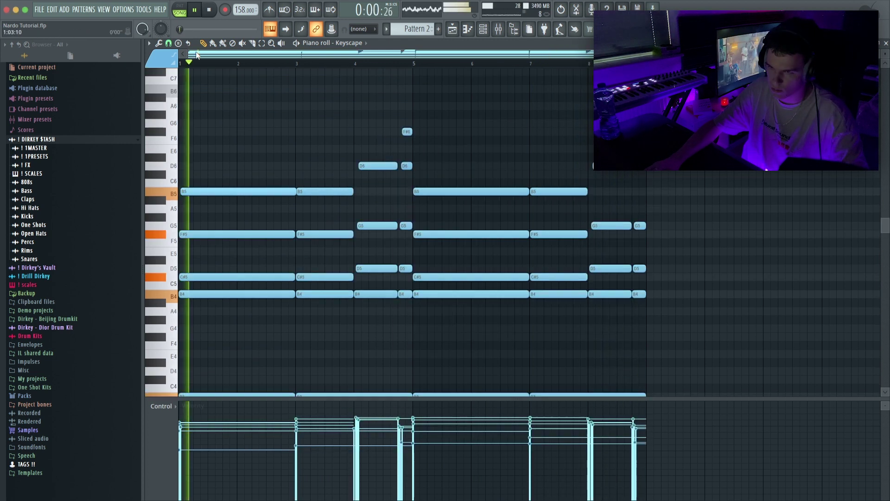
Shorten the opening B5 note slightly at its end and lower its velocity
{"action": "left_click", "coordinate": [276, 192], "text": "super"}
{"action": "left_click_drag", "start_coordinate": [293, 191], "coordinate": [291, 192]}
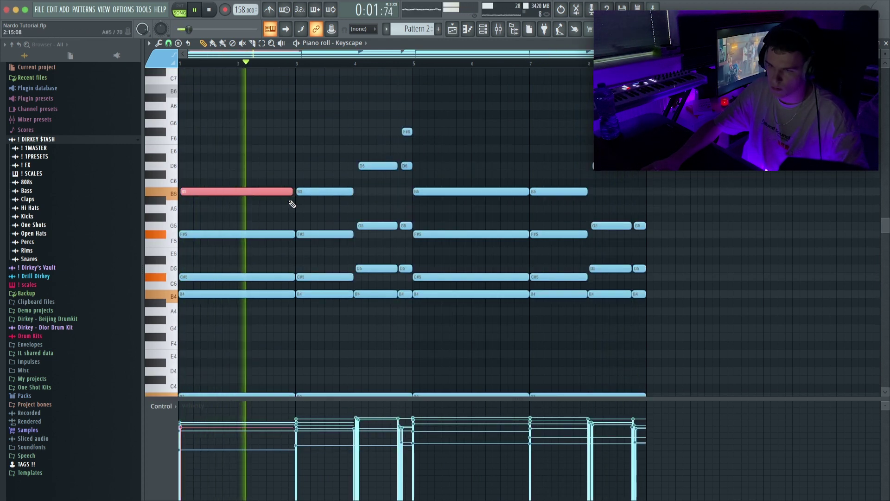
{"action": "left_click_drag", "start_coordinate": [182, 428], "coordinate": [182, 436]}
Delete the B5 note at bar 5 and put a copy of the opening B5 note in its place
{"action": "left_click", "coordinate": [441, 203], "text": "super"}
{"action": "right_click", "coordinate": [439, 192]}
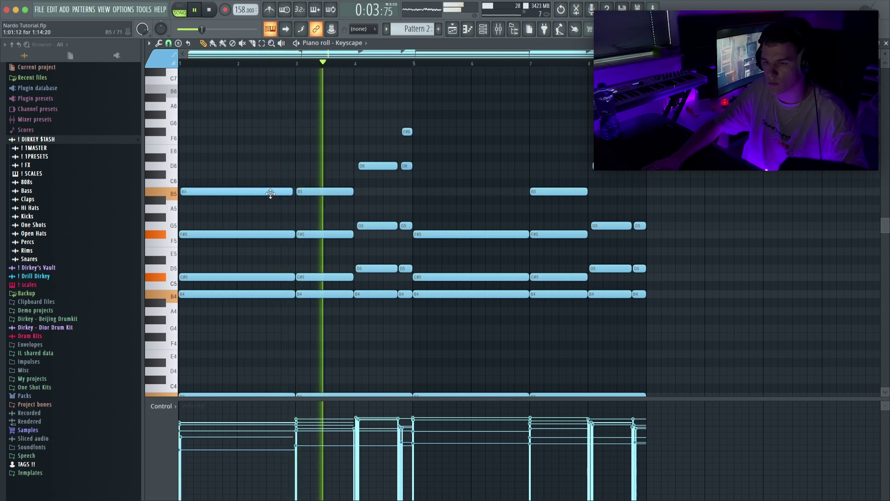
{"action": "left_click_drag", "start_coordinate": [268, 191], "coordinate": [499, 190]}
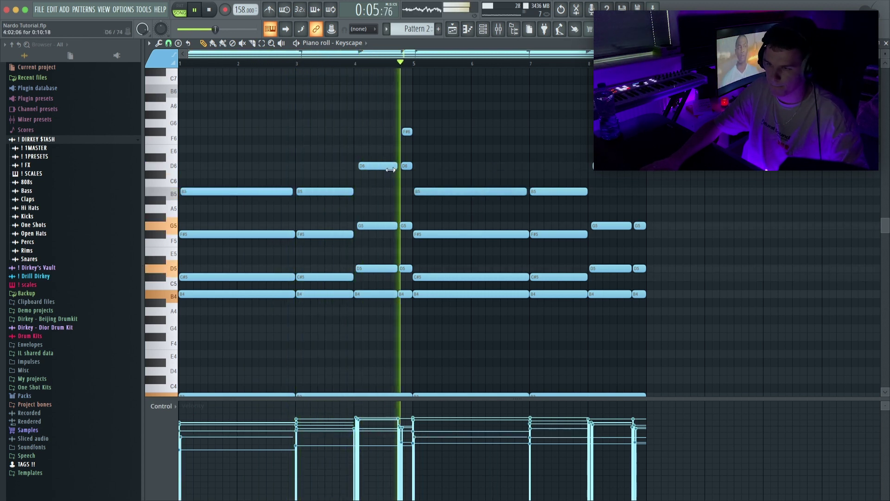
Lower the Keyscape track's volume in the mixer and bring the first sample track down slightly to balance them
{"action": "key", "text": "F7"}
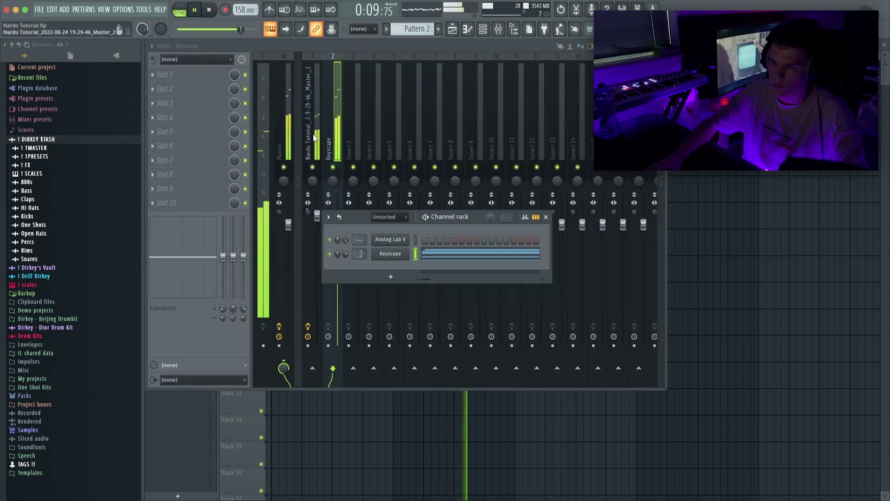
{"action": "left_click", "coordinate": [336, 186]}
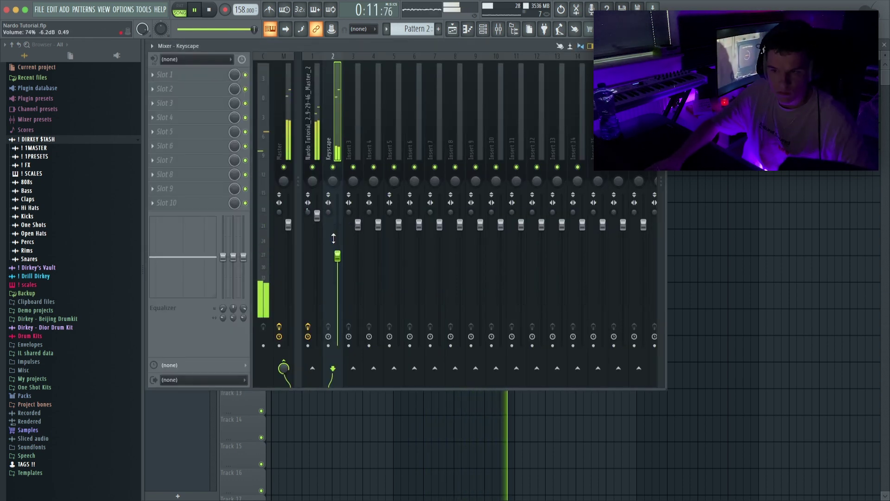
{"action": "left_click", "coordinate": [310, 225]}
{"action": "left_click", "coordinate": [334, 201]}
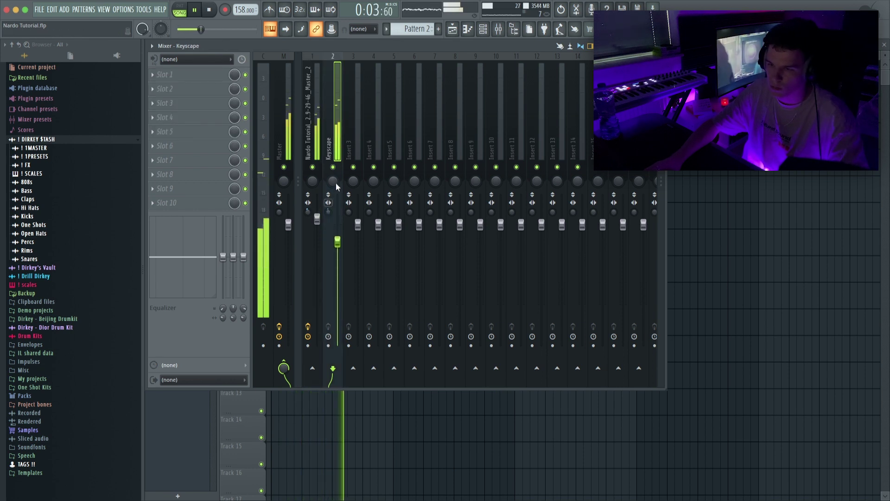
Add Fruity Parametric EQ 2 to the Keyscape track and set band 1 to high pass
{"action": "left_click", "coordinate": [160, 74]}
{"action": "left_click", "coordinate": [287, 188]}
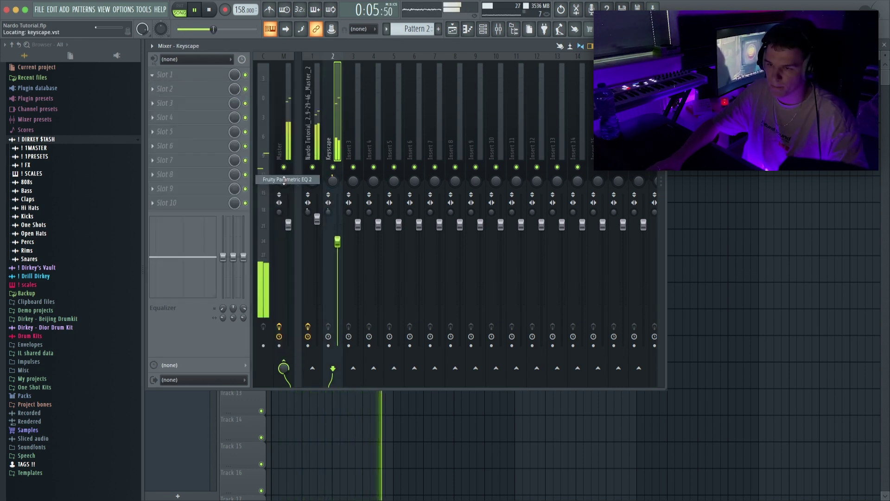
{"action": "right_click", "coordinate": [264, 242]}
{"action": "left_click", "coordinate": [308, 296]}
Roll off the Keyscape lows, dip band 3 slightly, raise band 2, and boost band 6 to 6.0 dB at about 4969 Hz
{"action": "left_click_drag", "start_coordinate": [265, 243], "coordinate": [330, 253]}
{"action": "left_click_drag", "start_coordinate": [412, 227], "coordinate": [414, 219]}
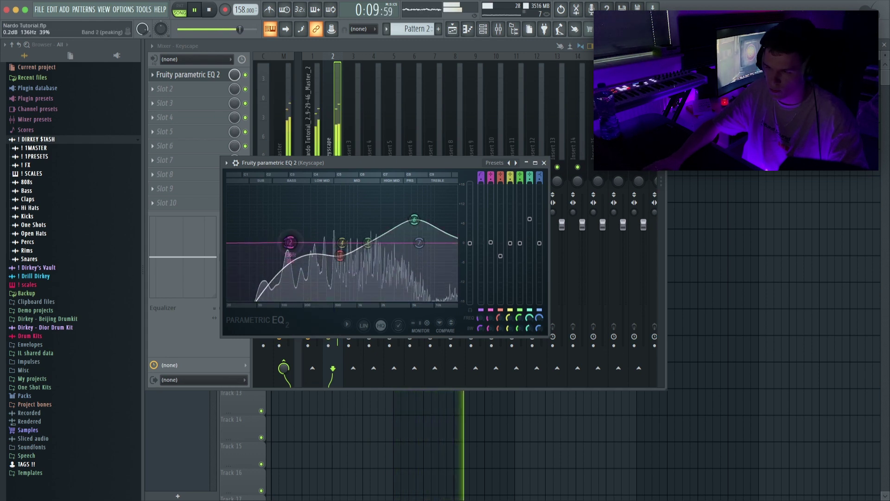
{"action": "mouse_move", "coordinate": [290, 242]}
{"action": "left_mouse_down"}
{"action": "mouse_move", "coordinate": [285, 228]}
{"action": "mouse_move", "coordinate": [284, 243]}
{"action": "left_mouse_up"}
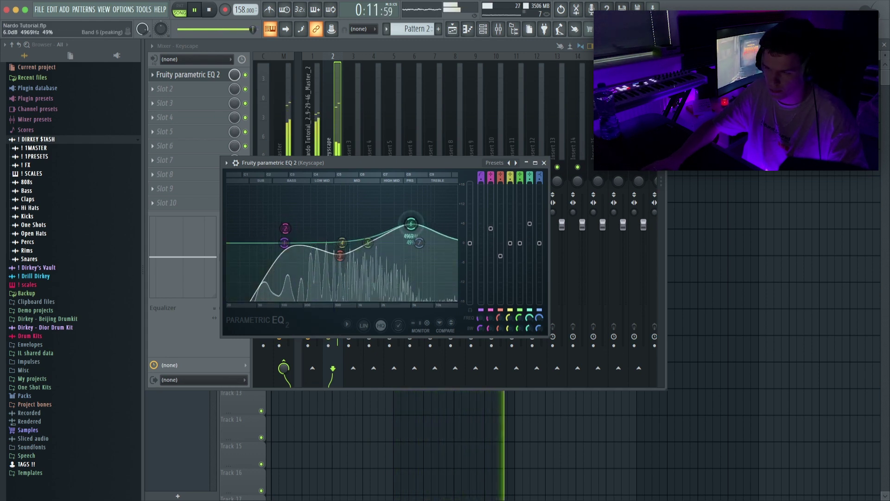
{"action": "key", "text": "Escape"}
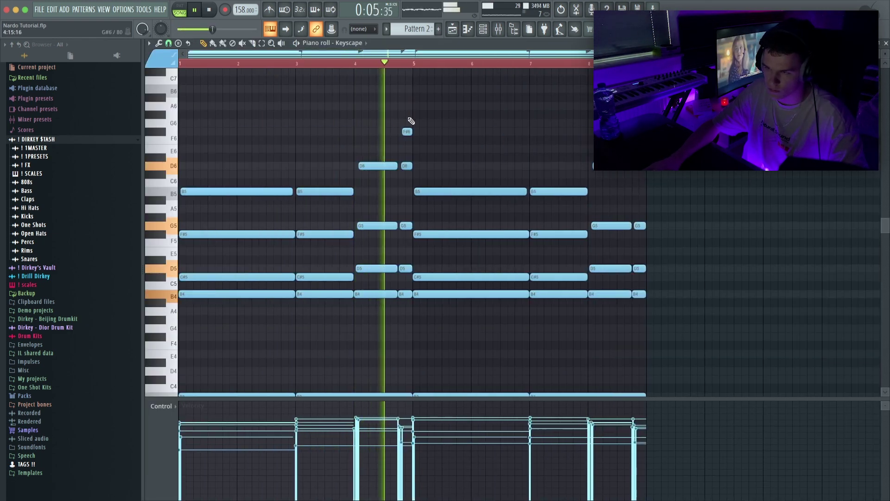
Align the note starts of the short last chord in bar 4 and strum it again with a very small start time
{"action": "left_click_drag", "start_coordinate": [408, 123], "coordinate": [406, 322]}
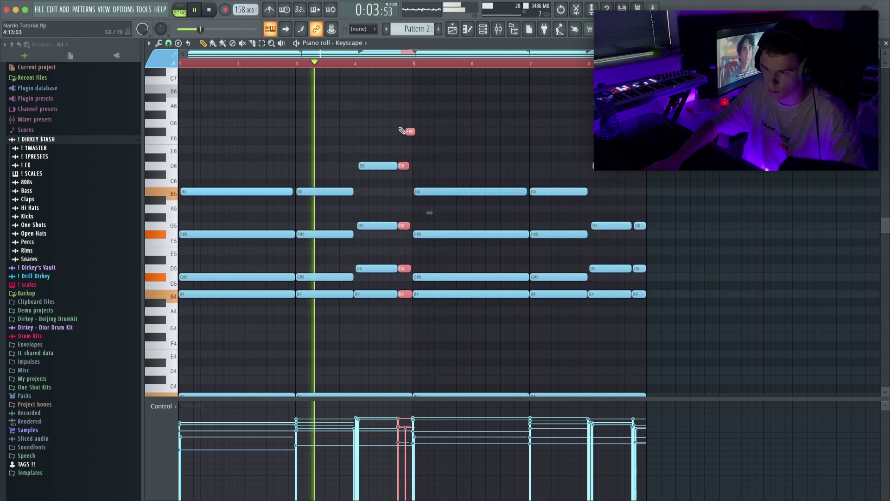
{"action": "left_click", "coordinate": [395, 116]}
{"action": "right_click", "coordinate": [396, 115]}
{"action": "left_click_drag", "start_coordinate": [412, 133], "coordinate": [406, 327]}
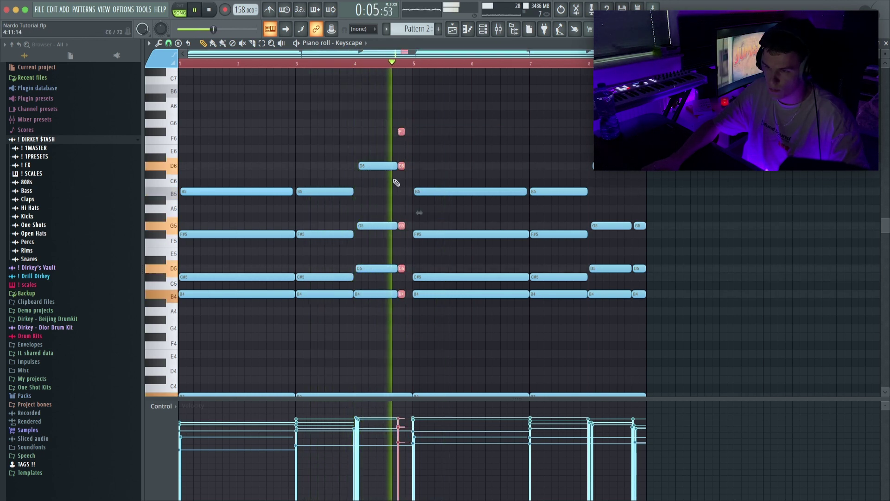
{"action": "key", "text": "alt+s"}
{"action": "left_click_drag", "start_coordinate": [414, 238], "coordinate": [414, 247]}
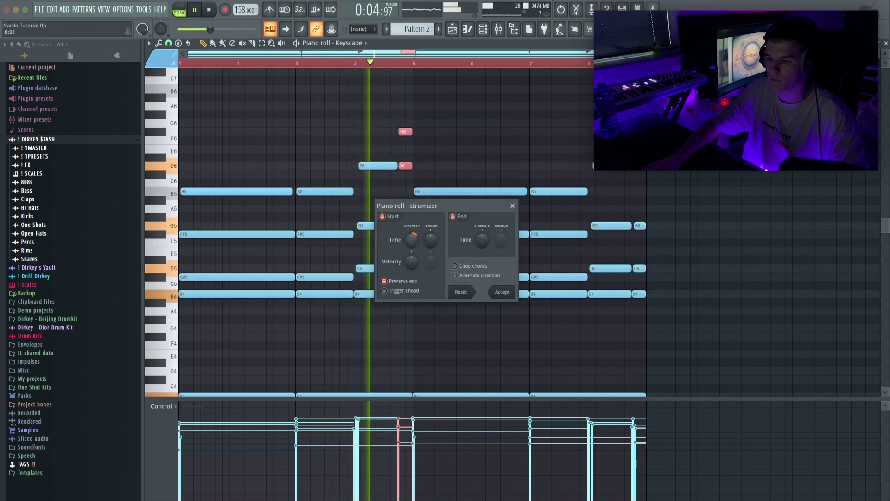
{"action": "left_click", "coordinate": [499, 289]}
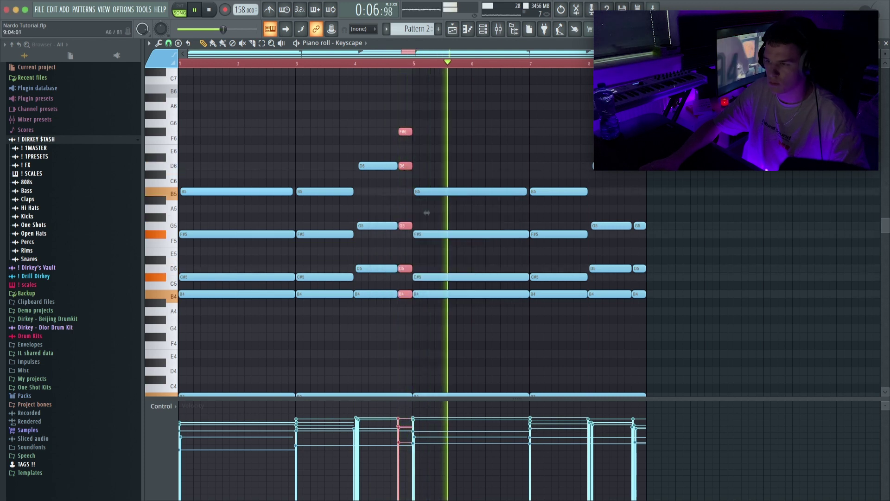
Delete the short last chord in bar 8 and replace it with a copy of the adjusted bar 4 chord
{"action": "left_click_drag", "start_coordinate": [641, 121], "coordinate": [637, 308]}
{"action": "key", "text": "Delete"}
{"action": "left_click_drag", "start_coordinate": [409, 305], "coordinate": [639, 131]}
{"action": "left_click", "coordinate": [602, 124], "text": "ctrl"}
Preview the Undulate kit in Arcade's Distant Voices line and load it
{"action": "scroll", "coordinate": [496, 189], "scroll_direction": "down", "scroll_amount": 4}
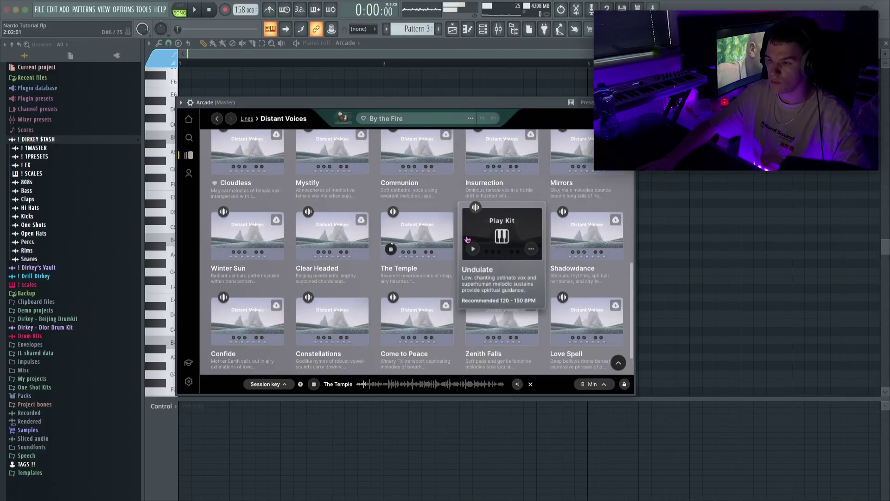
{"action": "left_click", "coordinate": [474, 251]}
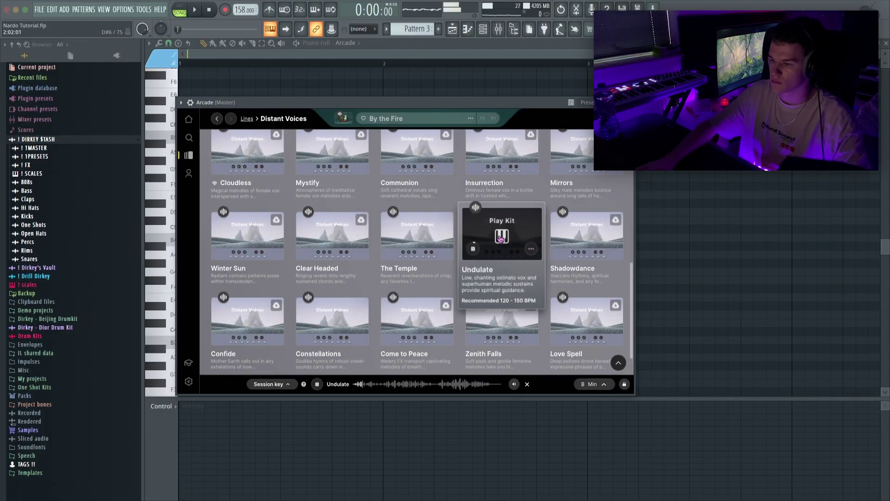
{"action": "left_click", "coordinate": [498, 233]}
Check that the Arcade session key is B minor and turn the Tone and Flood controls all the way down
{"action": "left_click", "coordinate": [599, 371]}
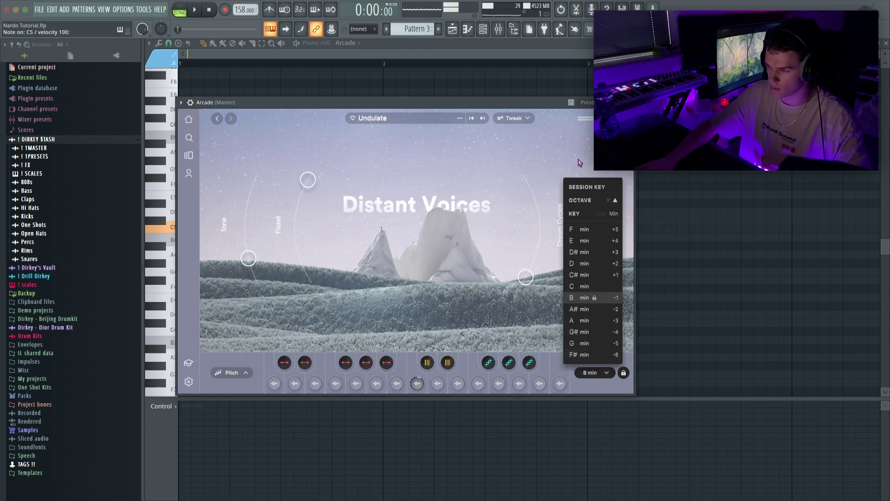
{"action": "left_click", "coordinate": [538, 240]}
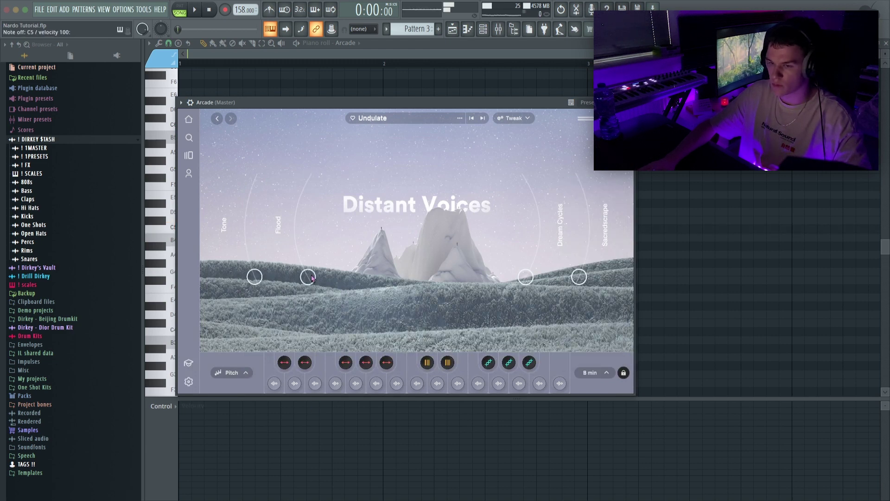
{"action": "key", "text": "Escape"}
Draw a two-bar C5 note at bar 1 of the Arcade pattern and another at bar 3, playing them back
{"action": "left_click", "coordinate": [187, 346]}
{"action": "key", "text": "space"}
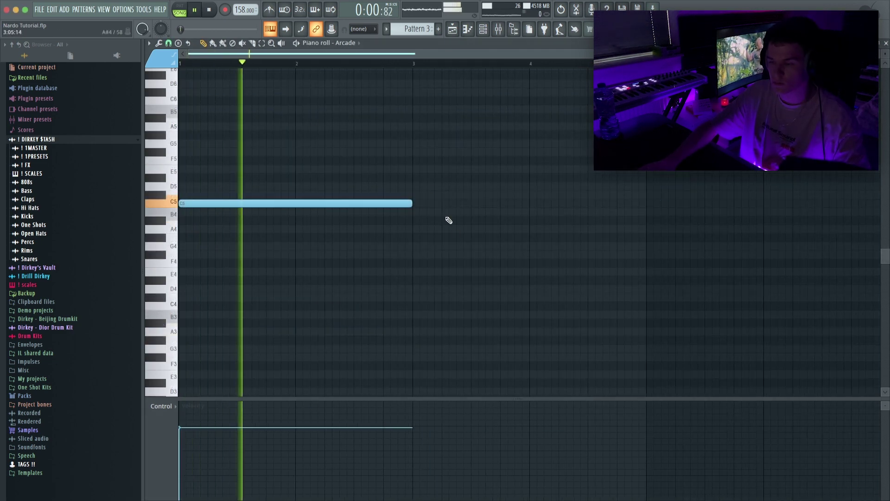
{"action": "left_click", "coordinate": [418, 204]}
{"action": "scroll", "coordinate": [318, 64], "scroll_direction": "down", "scroll_amount": 2}
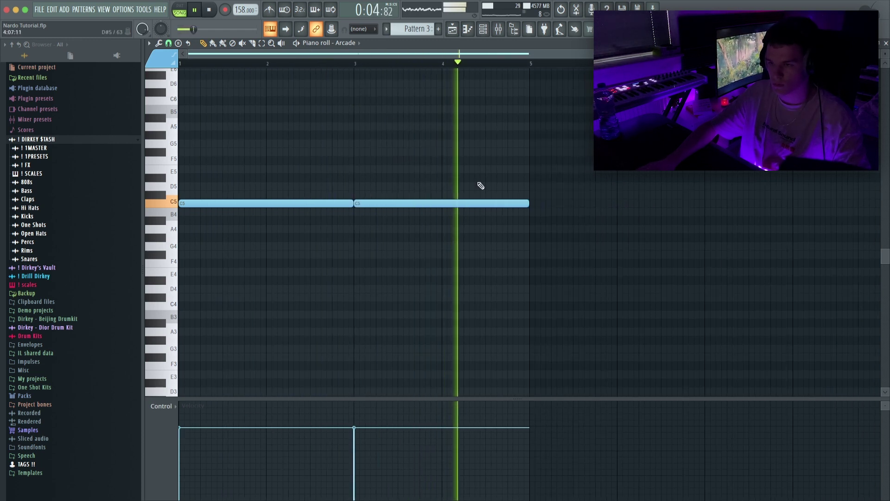
Stop playback and add a two-bar D5 note at bar 4 of the Arcade pattern
{"action": "key", "text": "space"}
{"action": "mouse_move", "coordinate": [443, 188]}
{"action": "left_mouse_down"}
{"action": "mouse_move", "coordinate": [440, 167]}
{"action": "mouse_move", "coordinate": [441, 190]}
{"action": "left_mouse_up"}
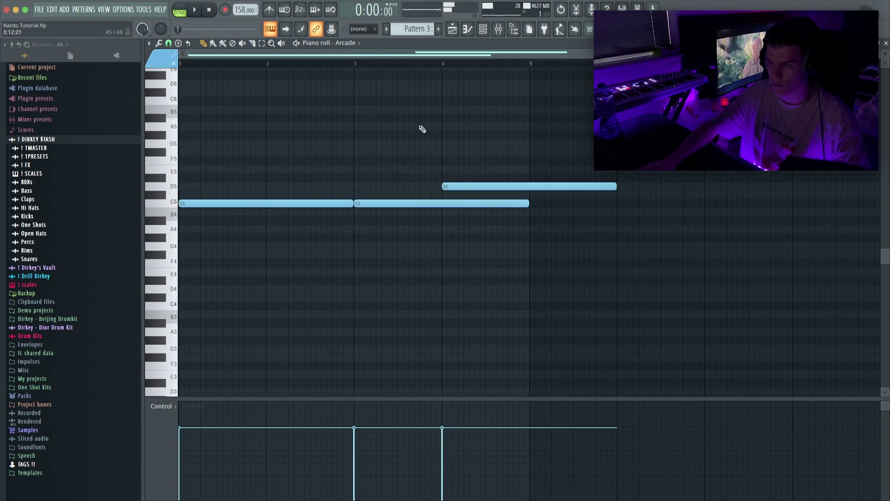
{"action": "left_click", "coordinate": [326, 161]}
{"action": "right_click", "coordinate": [334, 160]}
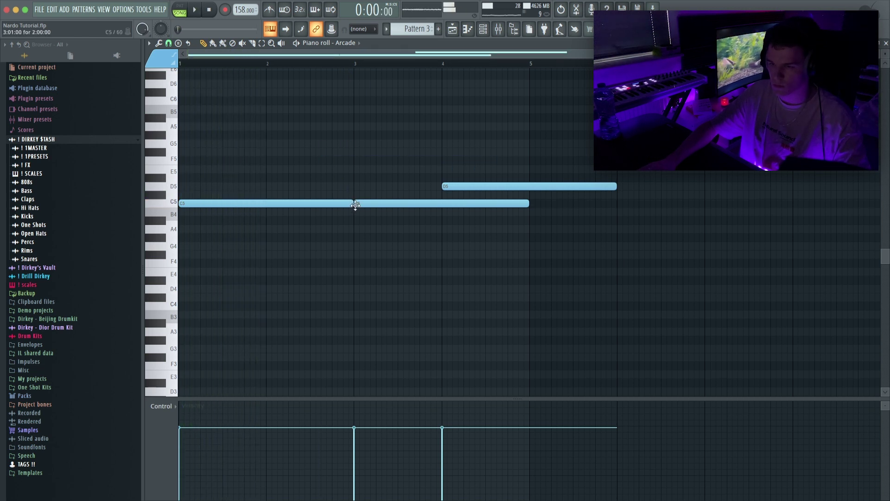
Shorten the opening C5 note to about one bar and redraw the C5 note at bar 3
{"action": "key", "text": "space"}
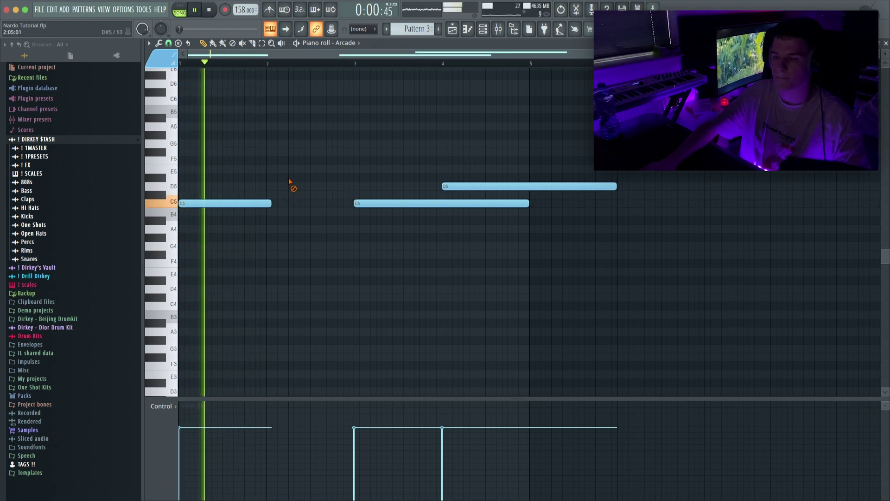
{"action": "right_click", "coordinate": [390, 204]}
{"action": "left_click", "coordinate": [355, 203]}
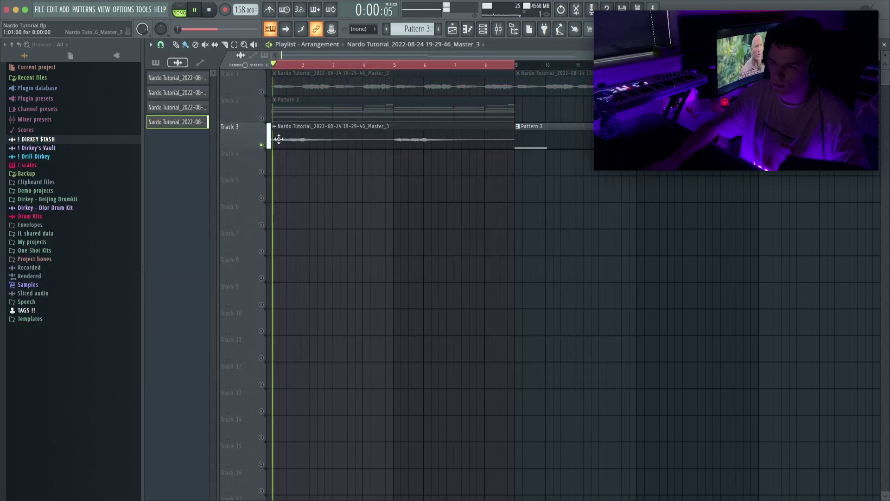
Change the declicking mode of the Master_3 clip on track 3, slice it, and place a short slice at bar 4 on track 4
{"action": "scroll", "coordinate": [286, 63], "scroll_direction": "up", "scroll_amount": 4}
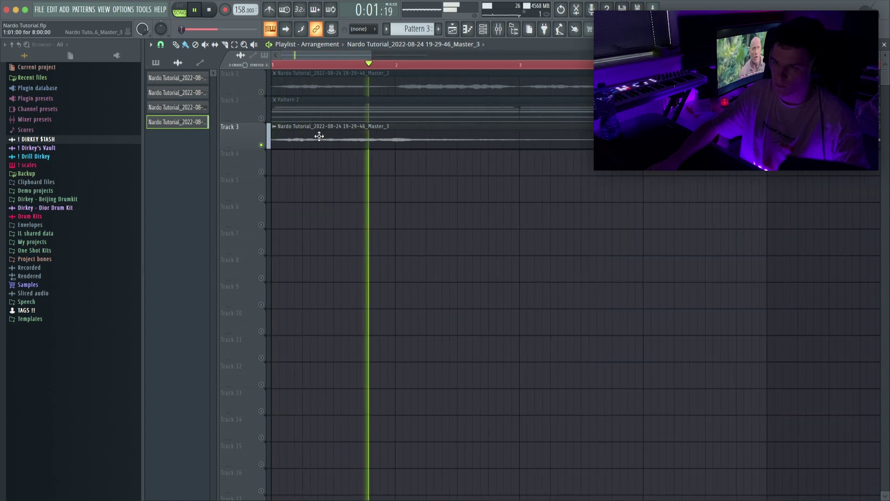
{"action": "double_click", "coordinate": [318, 135]}
{"action": "left_click", "coordinate": [223, 182]}
{"action": "left_click", "coordinate": [223, 227]}
{"action": "key", "text": "Escape"}
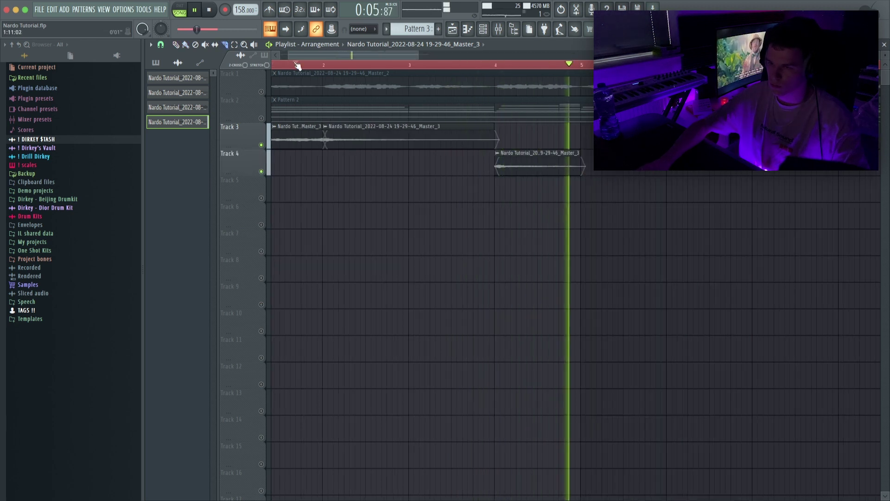
{"action": "scroll", "coordinate": [364, 135], "scroll_direction": "down", "scroll_amount": 5}
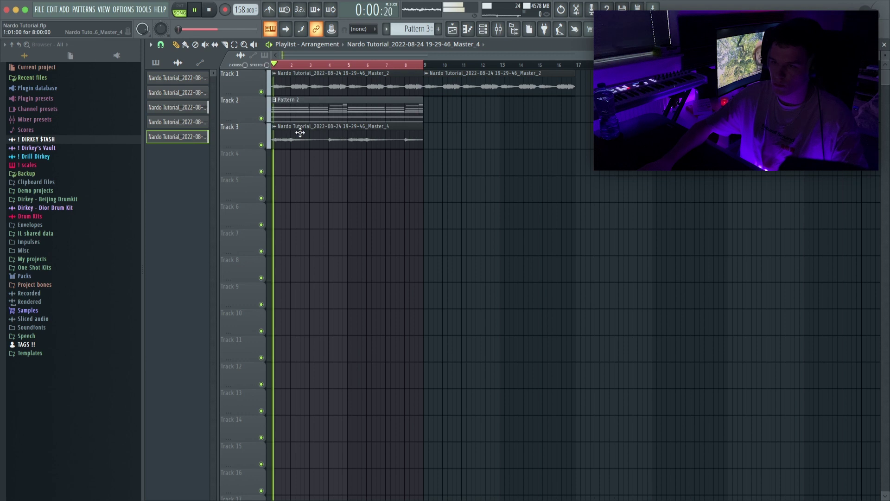
Route the Master_4 clip on track 3 to mixer track 3 and adjust that mixer track's level
{"action": "double_click", "coordinate": [300, 132]}
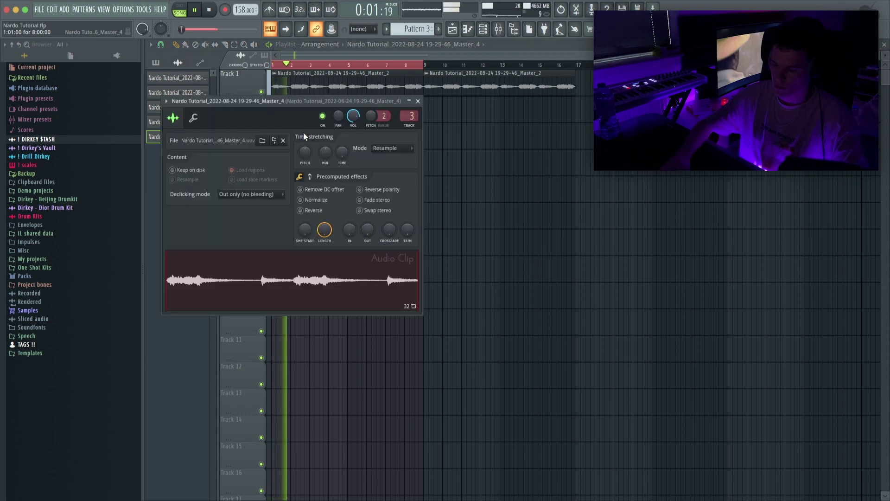
{"action": "left_click", "coordinate": [416, 102]}
{"action": "left_click", "coordinate": [499, 29]}
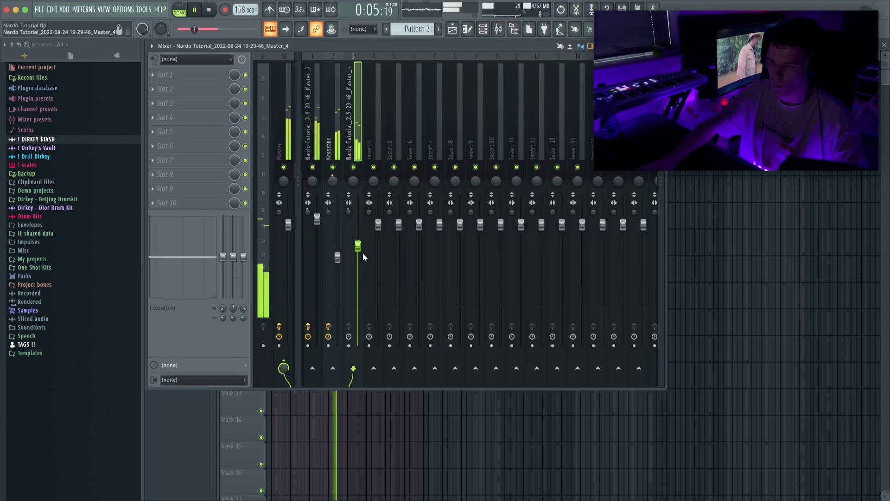
Add Fruity Parametric EQ 2 to the Master_4 track, set band 1 to high pass, and move band 5 to a higher frequency
{"action": "left_click", "coordinate": [175, 75]}
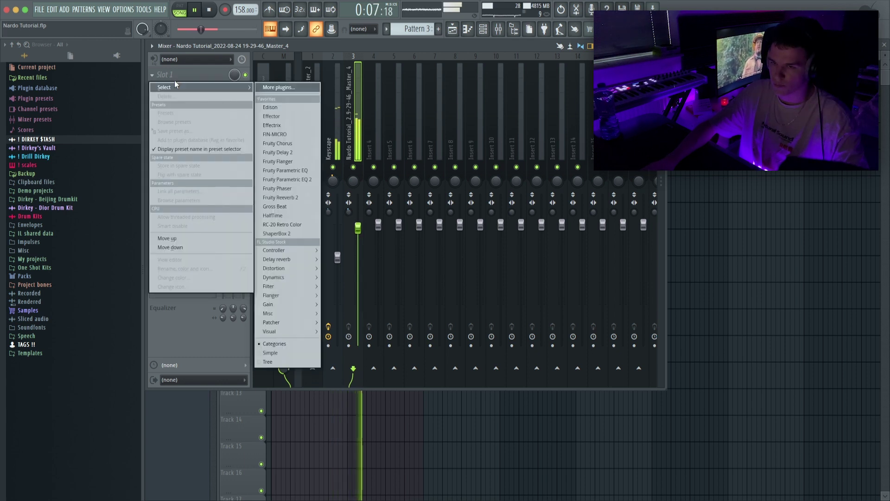
{"action": "left_click", "coordinate": [286, 180]}
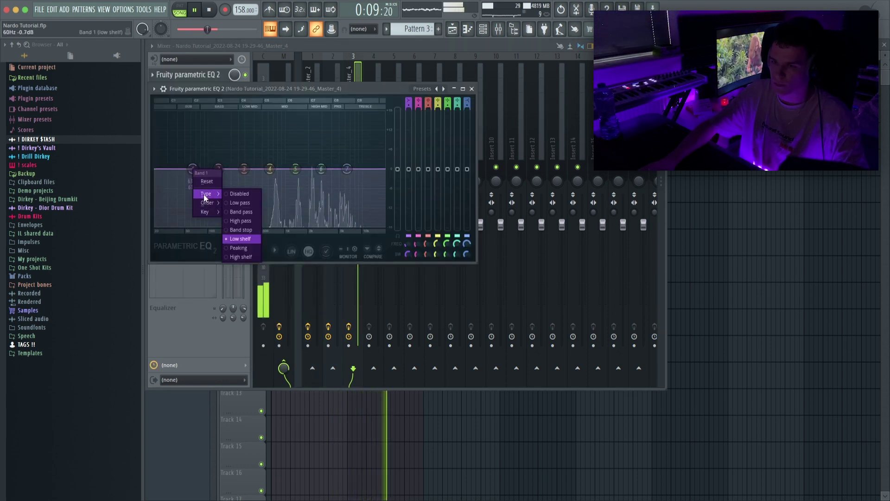
{"action": "left_click", "coordinate": [240, 221]}
{"action": "left_click_drag", "start_coordinate": [295, 169], "coordinate": [325, 166]}
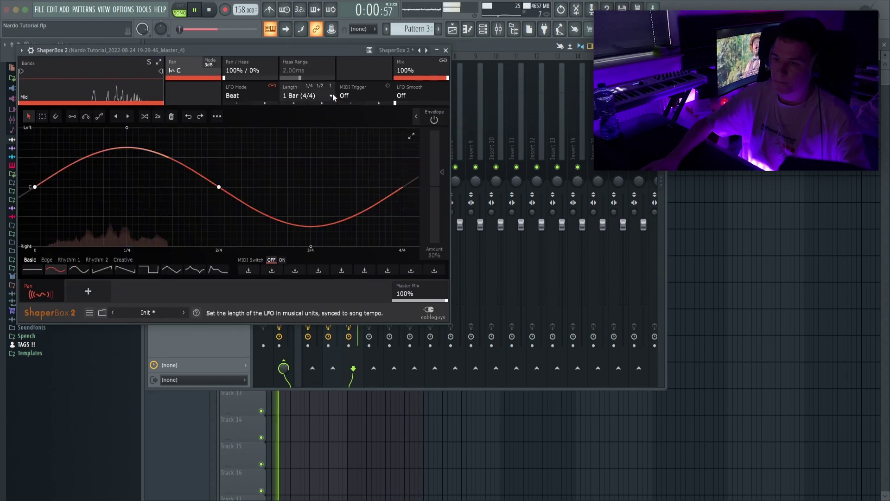
In ShaperBox 2's Pan shaper, set the LFO length to 2 bars and the mix to 33%
{"action": "left_click", "coordinate": [324, 95]}
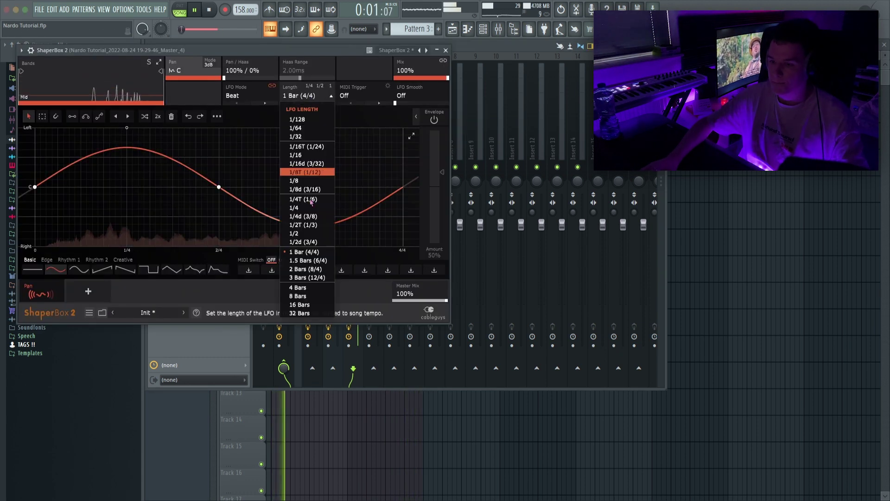
{"action": "left_click", "coordinate": [305, 269]}
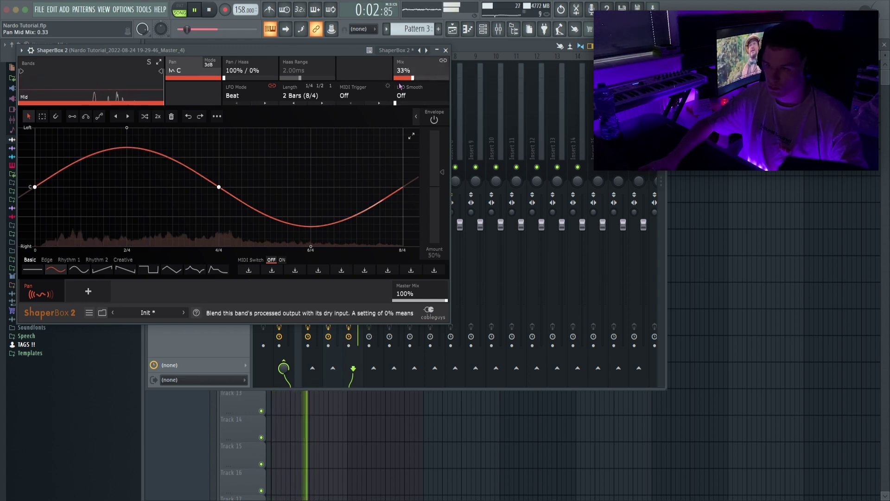
Add a Volume shaper with the third sidechain curve, adjust its mix, and set the Pan shaper's mix to about 39%
{"action": "left_click", "coordinate": [88, 291]}
{"action": "left_click", "coordinate": [47, 186]}
{"action": "left_click", "coordinate": [79, 269]}
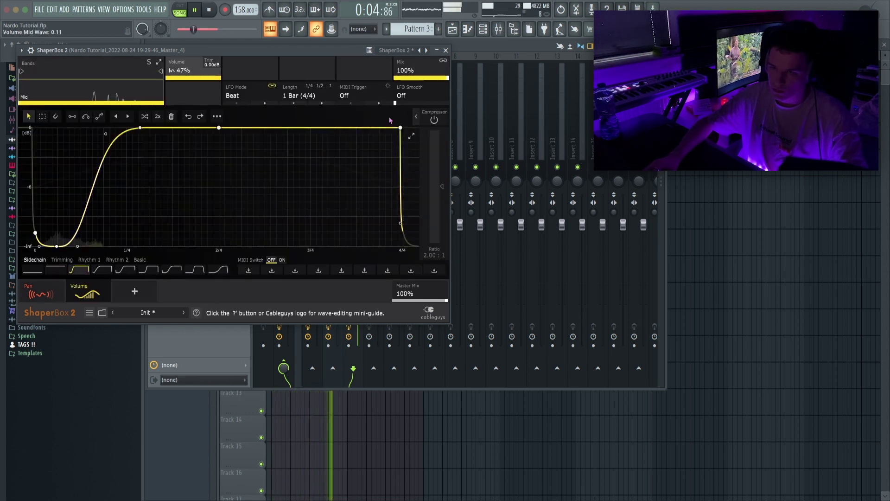
{"action": "left_click_drag", "start_coordinate": [409, 71], "coordinate": [409, 73]}
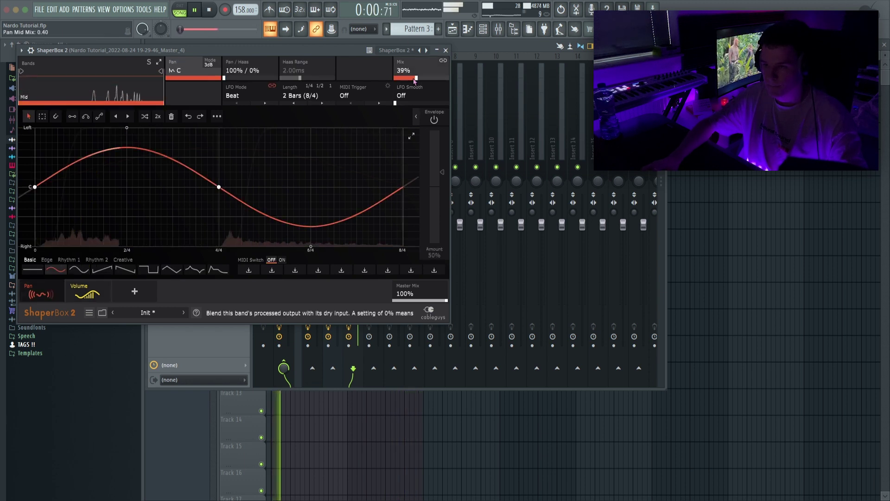
{"action": "key", "text": "Escape"}
Add Fruity Reeverb 2 after ShaperBox 2 on the Master_4 track and bring the track's volume to 0.0 dB
{"action": "left_click", "coordinate": [168, 105]}
{"action": "mouse_move", "coordinate": [174, 115]}
{"action": "left_click", "coordinate": [280, 226]}
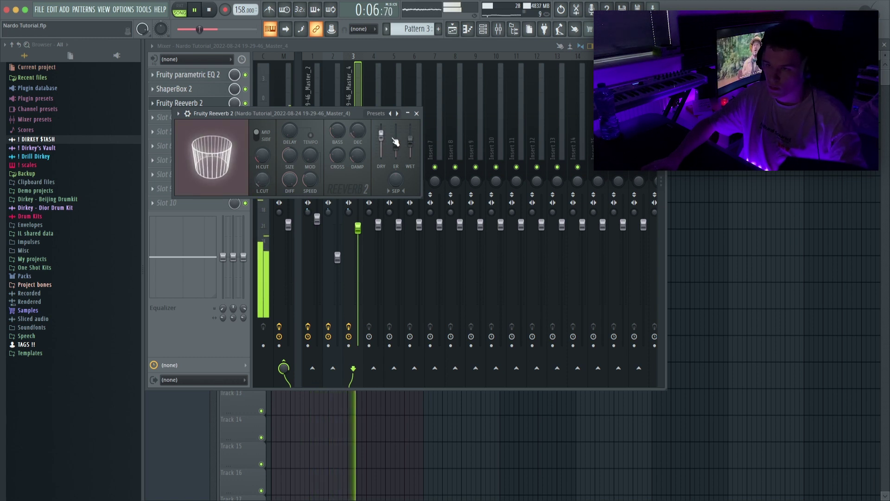
{"action": "key", "text": "Escape"}
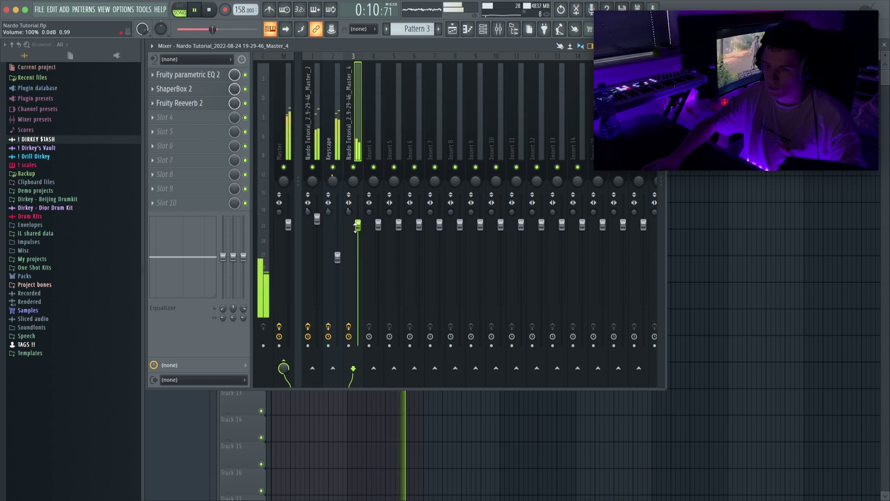
Recolour the Master_4 vocal clip on Track 4 purple
{"action": "key", "text": "F9"}
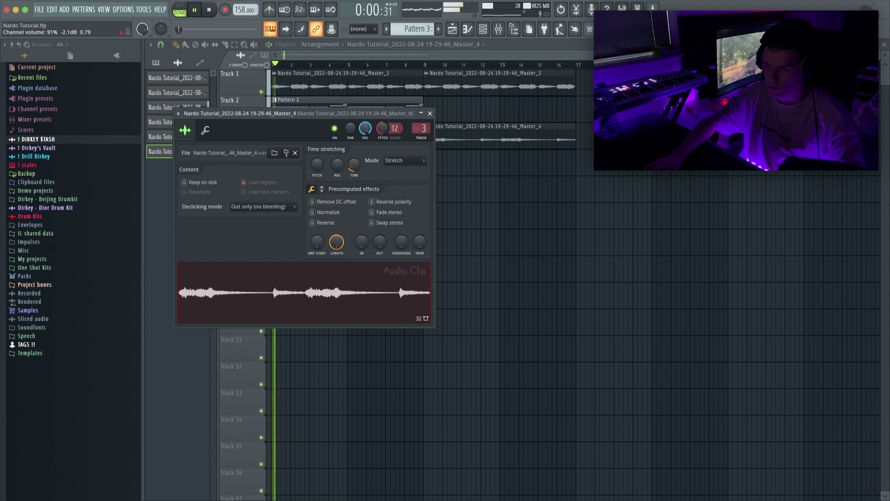
{"action": "key", "text": "Escape"}
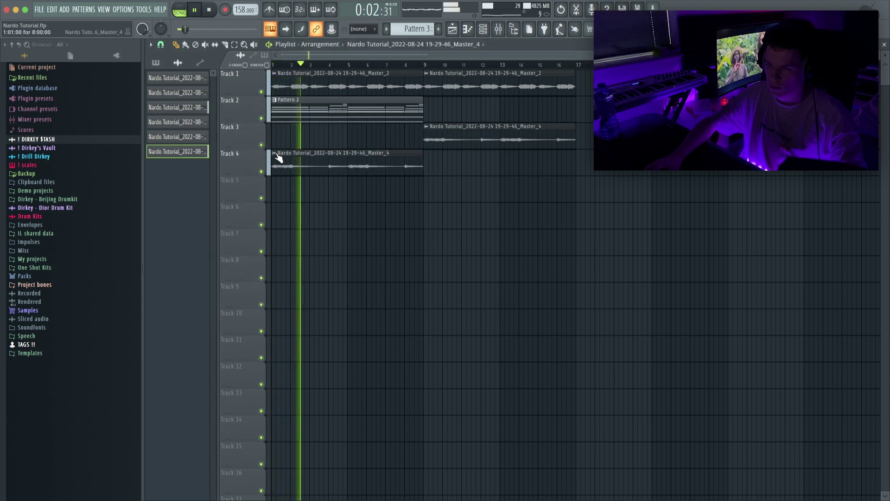
{"action": "left_click", "coordinate": [274, 153]}
{"action": "left_click", "coordinate": [296, 207]}
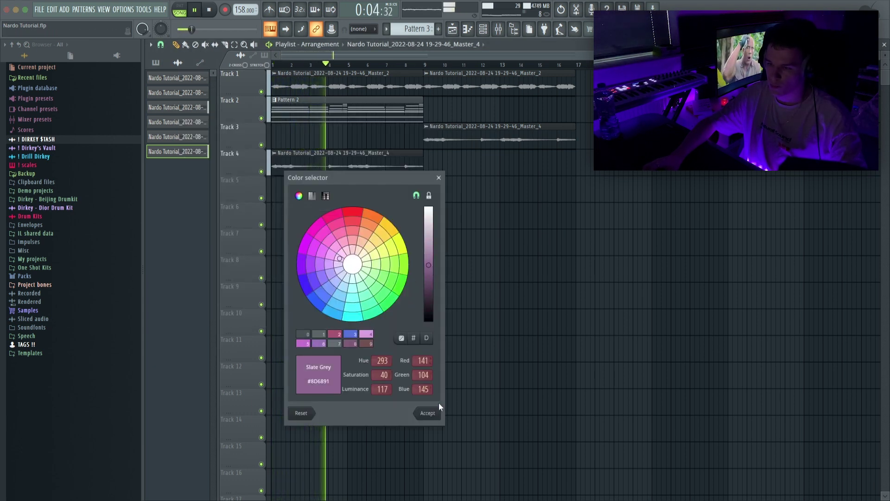
{"action": "left_click", "coordinate": [438, 411]}
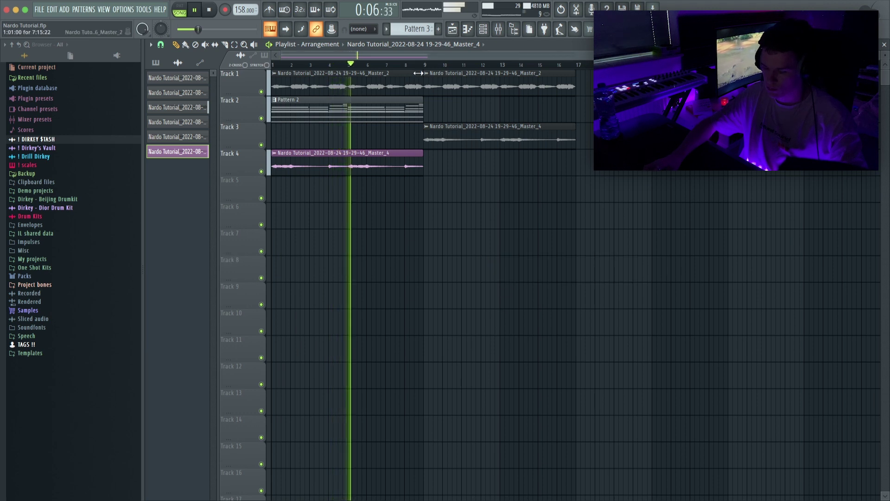
Add a new pattern, place it on Track 5 across the first eight bars, and duplicate it over the next eight
{"action": "left_click", "coordinate": [438, 29]}
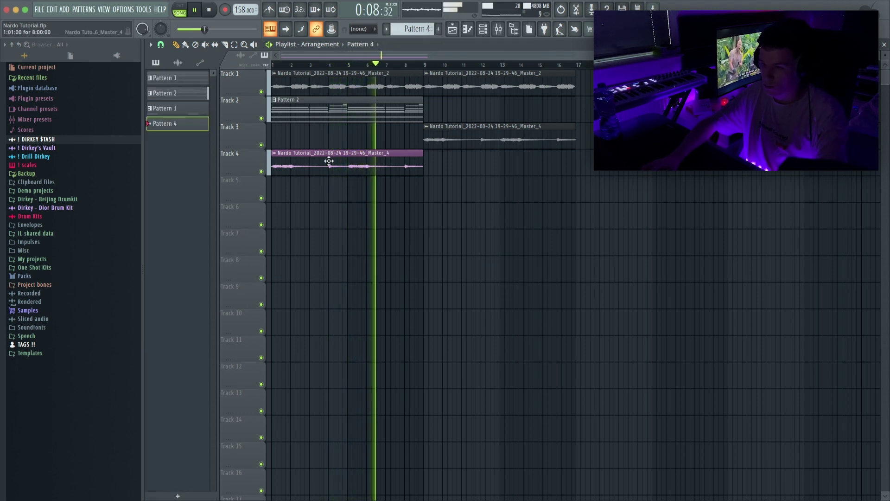
{"action": "left_click", "coordinate": [274, 190]}
{"action": "left_click_drag", "start_coordinate": [298, 199], "coordinate": [421, 197]}
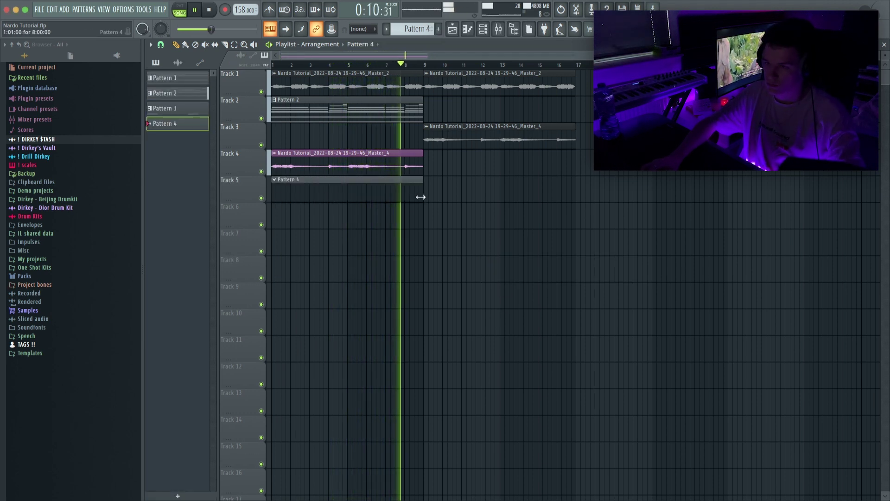
{"action": "left_click", "coordinate": [380, 194], "text": "ctrl"}
{"action": "key", "text": "ctrl+b"}
{"action": "key", "text": "ctrl+d"}
Add a Purity instrument channel and load the Tubular Bells preset from the GM Normal category
{"action": "left_click", "coordinate": [483, 29]}
{"action": "left_click", "coordinate": [388, 336]}
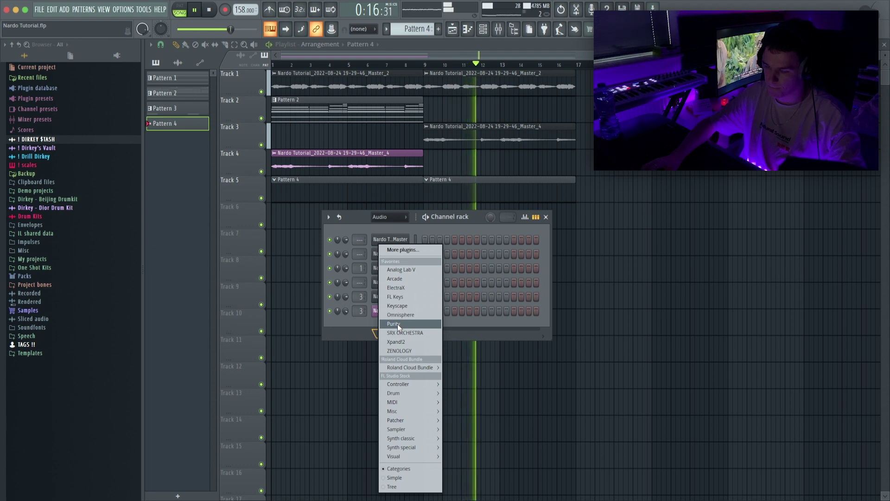
{"action": "left_click", "coordinate": [397, 323]}
{"action": "left_click", "coordinate": [269, 318]}
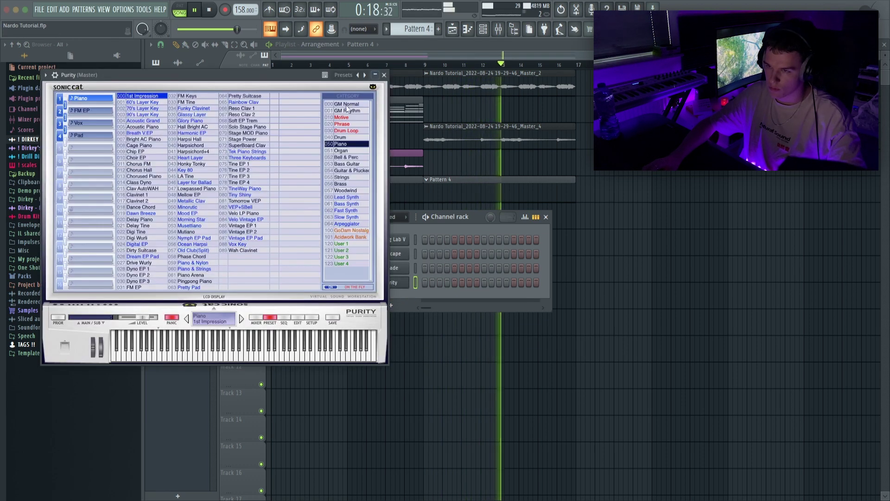
{"action": "left_click", "coordinate": [136, 183]}
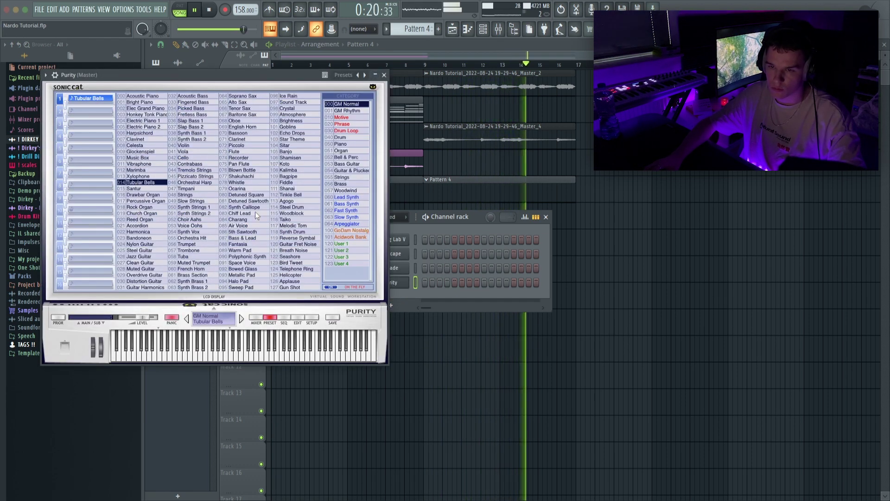
In Purity's piano roll, draw a short B3 note at the very start of the pattern
{"action": "left_click", "coordinate": [395, 282]}
{"action": "right_click", "coordinate": [403, 281]}
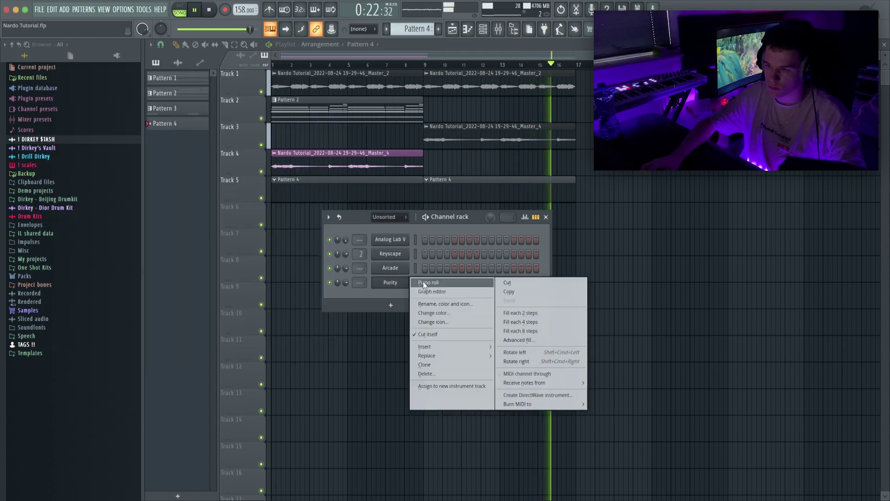
{"action": "left_click", "coordinate": [423, 283]}
{"action": "left_click", "coordinate": [177, 213]}
{"action": "left_click", "coordinate": [182, 212]}
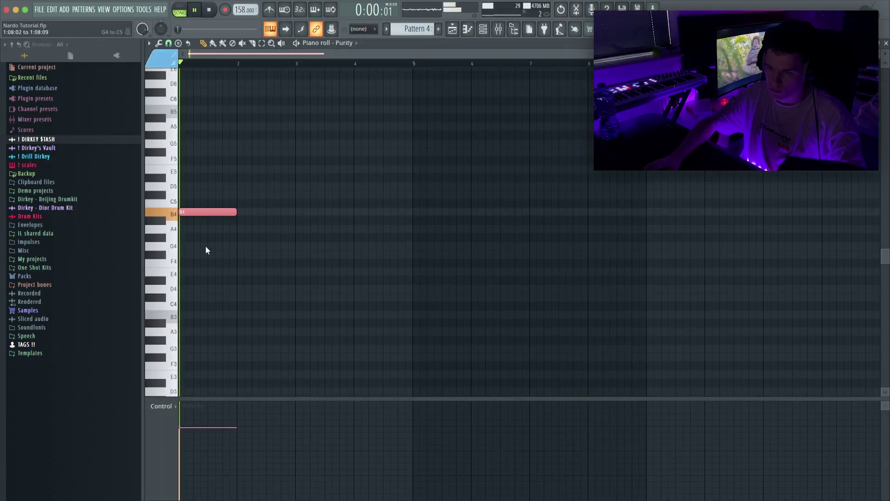
{"action": "left_click_drag", "start_coordinate": [235, 212], "coordinate": [185, 211]}
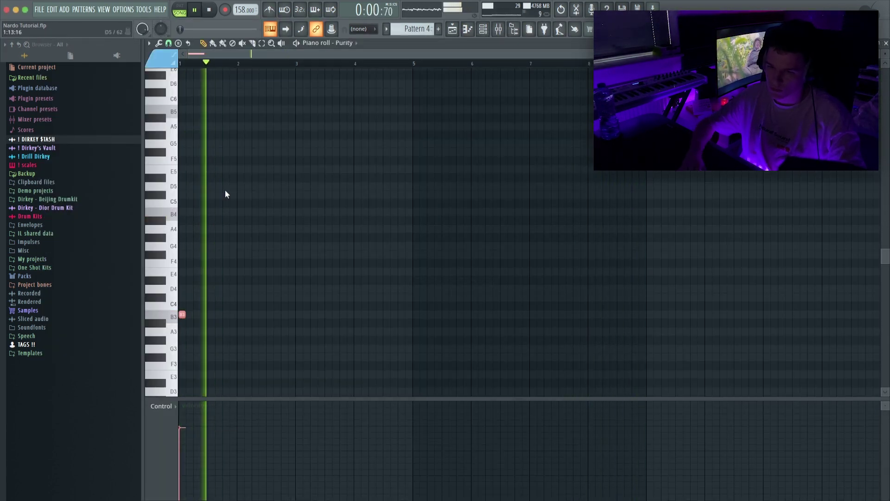
{"action": "key", "text": "F7"}
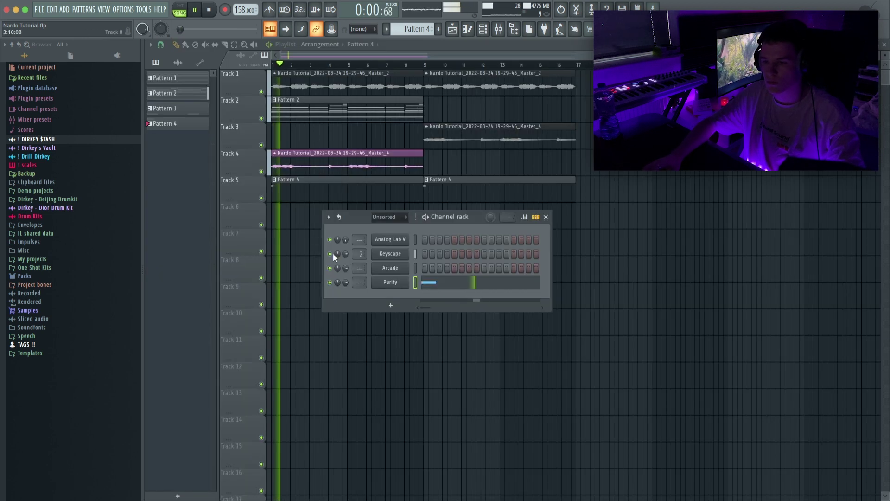
Shorten the first Pattern 4 clip on Track 5 to four bars
{"action": "left_click", "coordinate": [287, 211]}
{"action": "right_click", "coordinate": [289, 212]}
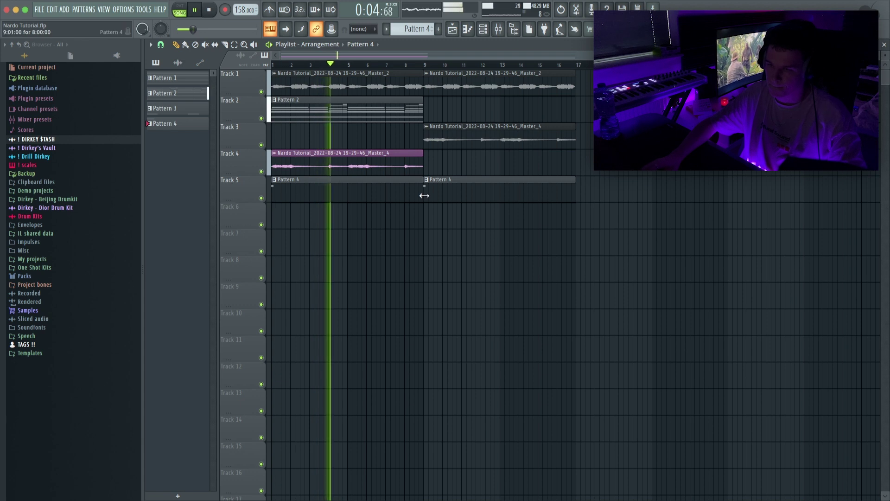
{"action": "left_click_drag", "start_coordinate": [422, 195], "coordinate": [345, 195]}
Solo Track 5, select its first four bars, and record them to audio from the armed Master track
{"action": "right_click", "coordinate": [261, 198]}
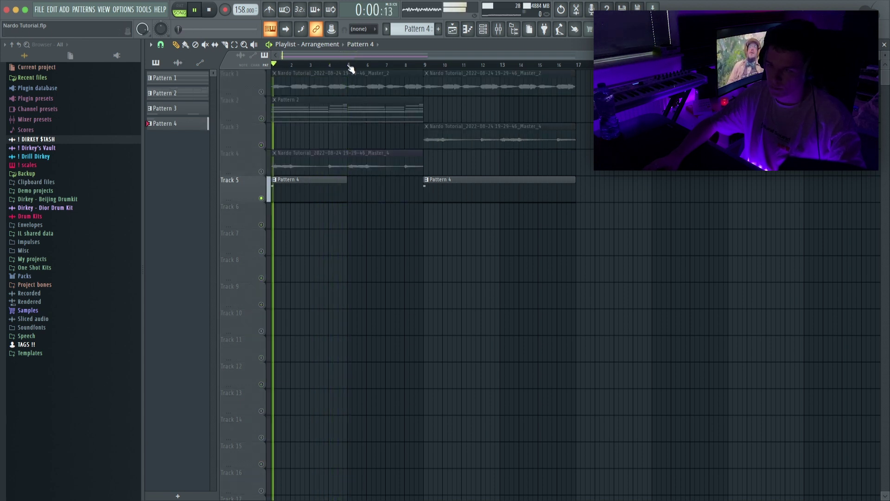
{"action": "left_click_drag", "start_coordinate": [273, 66], "coordinate": [348, 66]}
{"action": "left_click", "coordinate": [498, 29]}
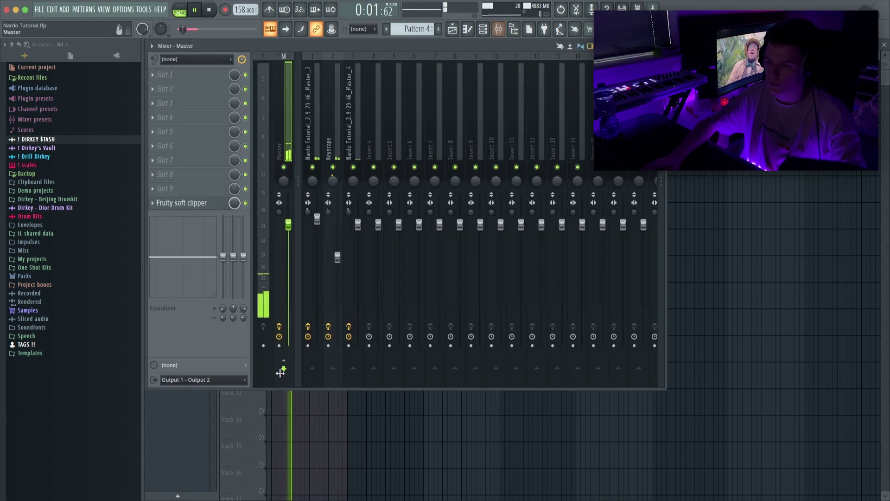
{"action": "left_click", "coordinate": [279, 346]}
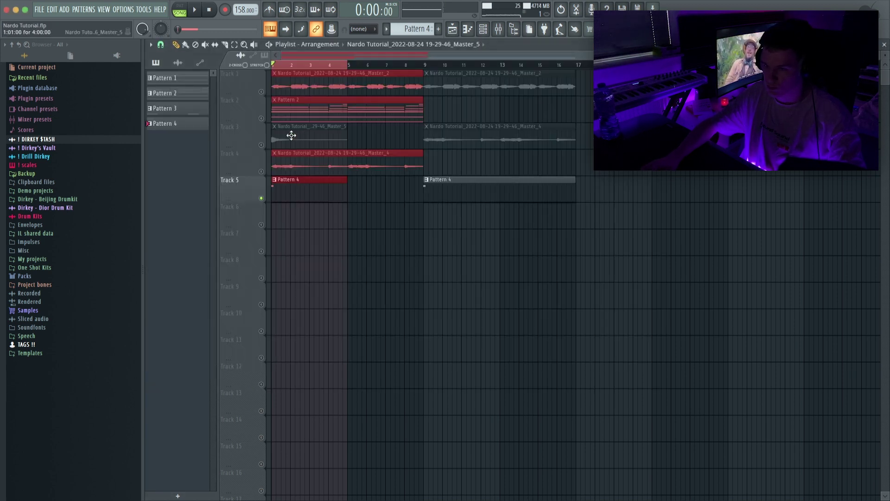
Move Fruity Delay 2 ahead of Fruity Reeverb 2 on the Master_5 track and set its feedback cutoff to 68%
{"action": "left_click", "coordinate": [169, 103]}
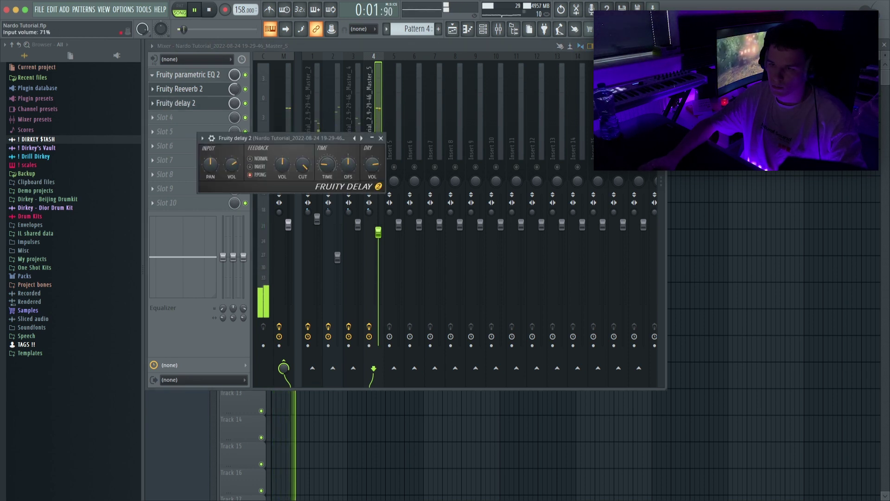
{"action": "left_click_drag", "start_coordinate": [176, 103], "coordinate": [176, 91]}
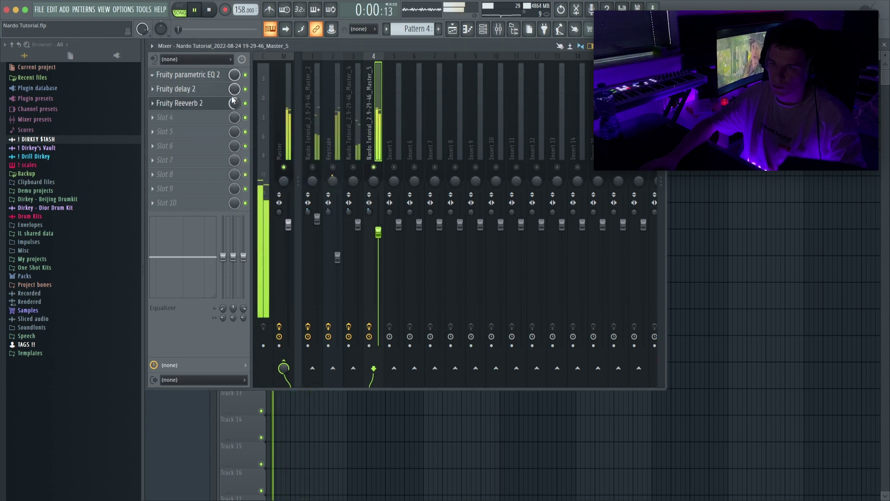
{"action": "left_click", "coordinate": [196, 92]}
{"action": "key", "text": "space"}
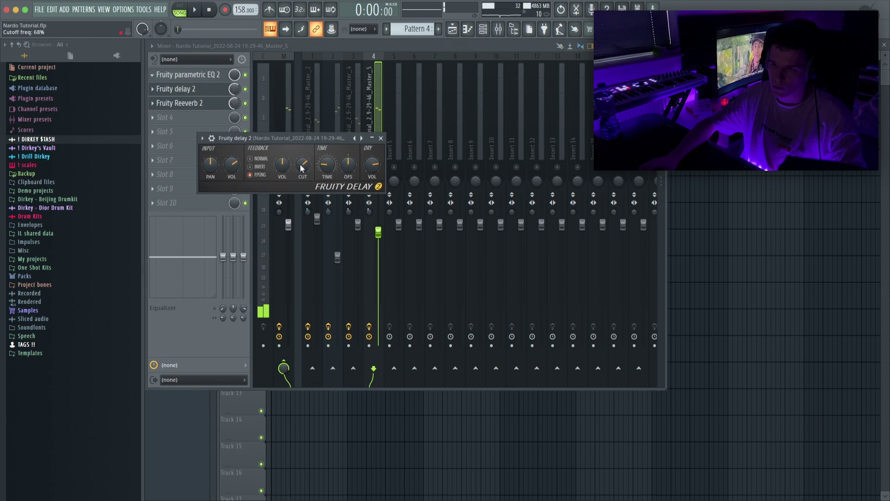
{"action": "left_click", "coordinate": [380, 138]}
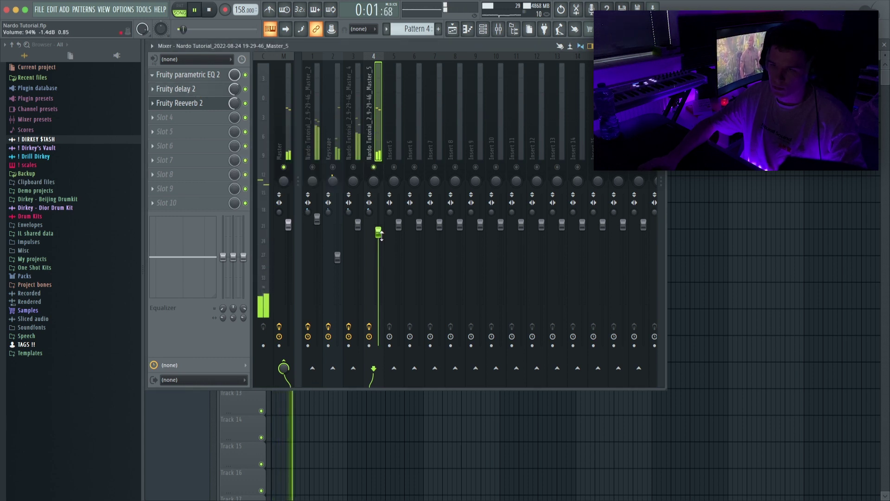
Unsolo the Master_5 mixer track and fill Track 5 up to bar 17 with copies of its four-bar audio clip, replacing the leftover pattern
{"action": "right_click", "coordinate": [374, 167]}
{"action": "key", "text": "F9"}
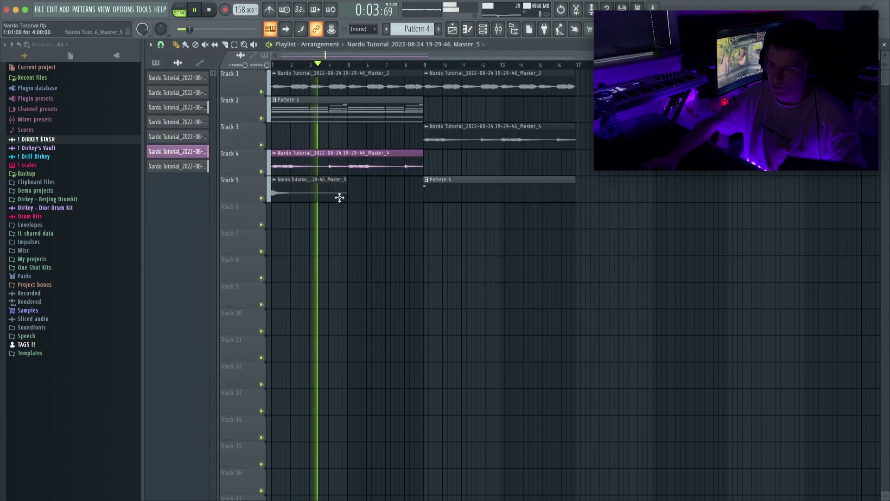
{"action": "left_click_drag", "start_coordinate": [309, 194], "coordinate": [383, 193]}
{"action": "right_click", "coordinate": [432, 194]}
{"action": "double_click", "coordinate": [241, 196]}
{"action": "key", "text": "ctrl+b"}
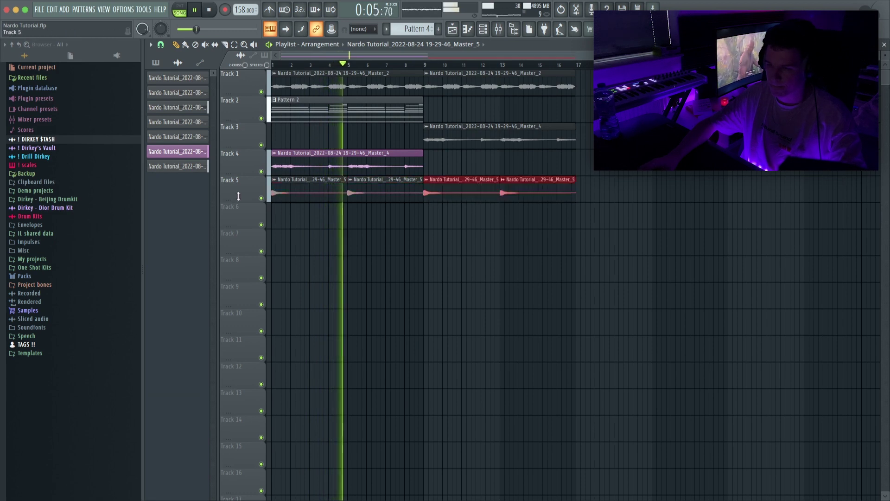
Lower the Master_5 mixer track's volume to about -2.5 dB
{"action": "left_click", "coordinate": [413, 238]}
{"action": "key", "text": "F9"}
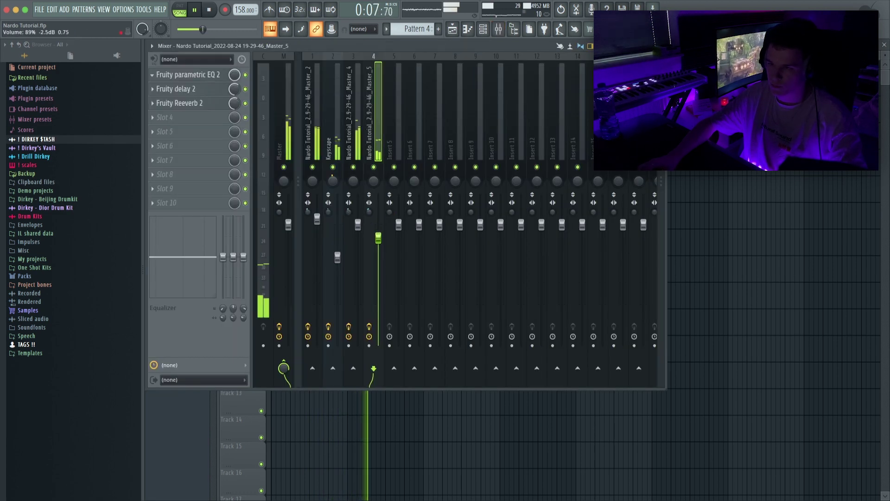
{"action": "key", "text": "F9"}
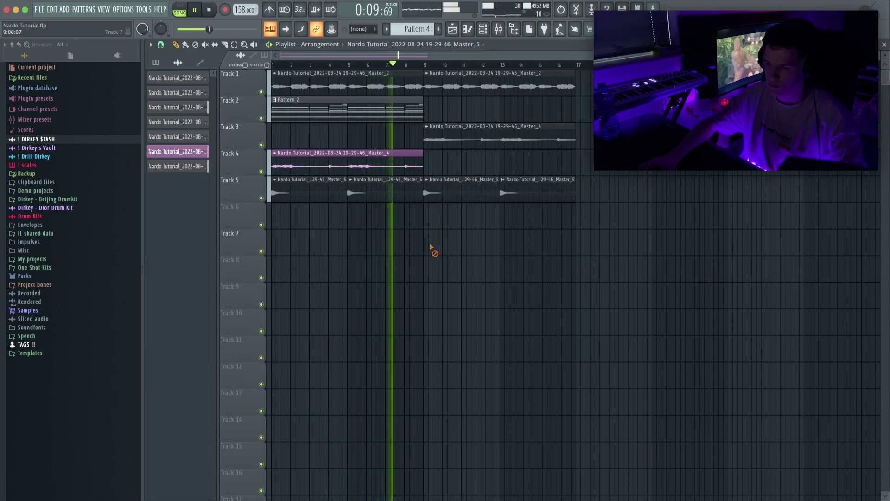
Try reversing the Master_5 sample used by the clips on Track 5
{"action": "double_click", "coordinate": [397, 190]}
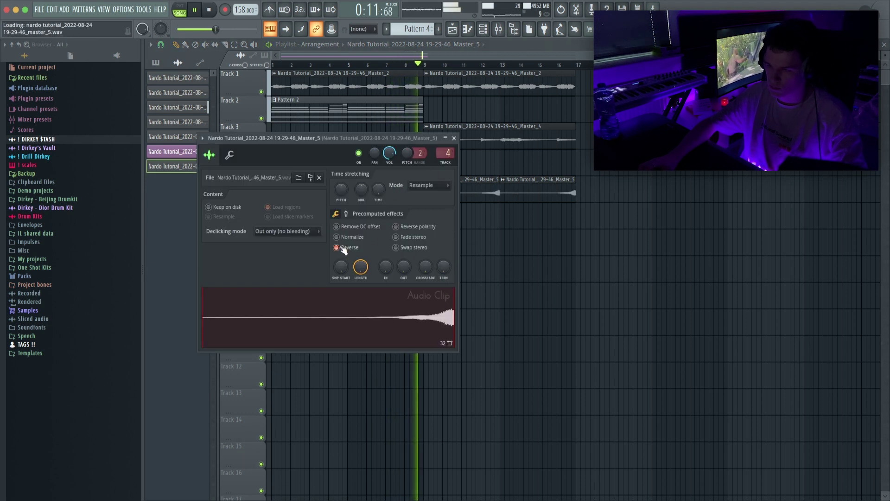
{"action": "key", "text": "Escape"}
{"action": "key", "text": "space"}
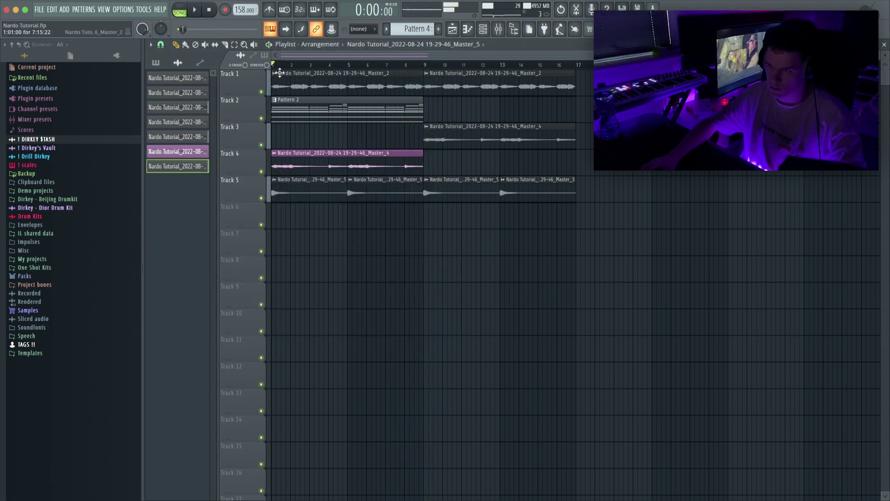
Reverse the Master_5 sample, cut its first clip to the final two bars, and start that piece at bar 1
{"action": "double_click", "coordinate": [281, 198]}
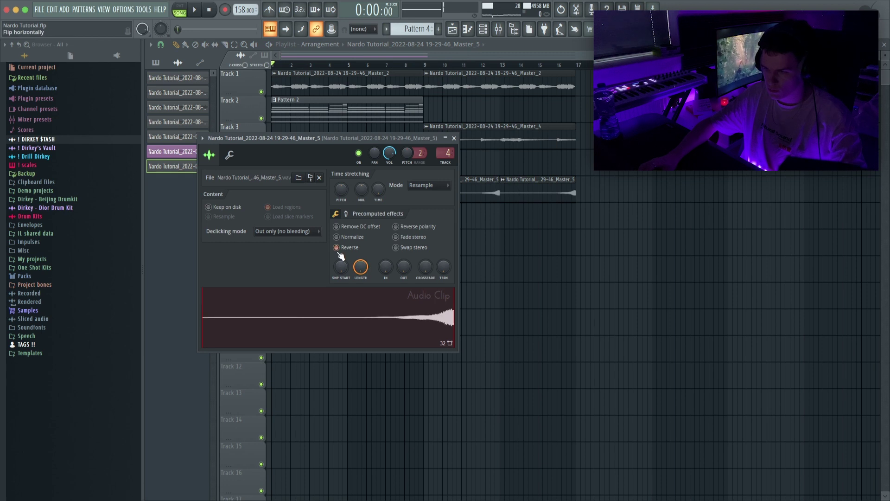
{"action": "key", "text": "Escape"}
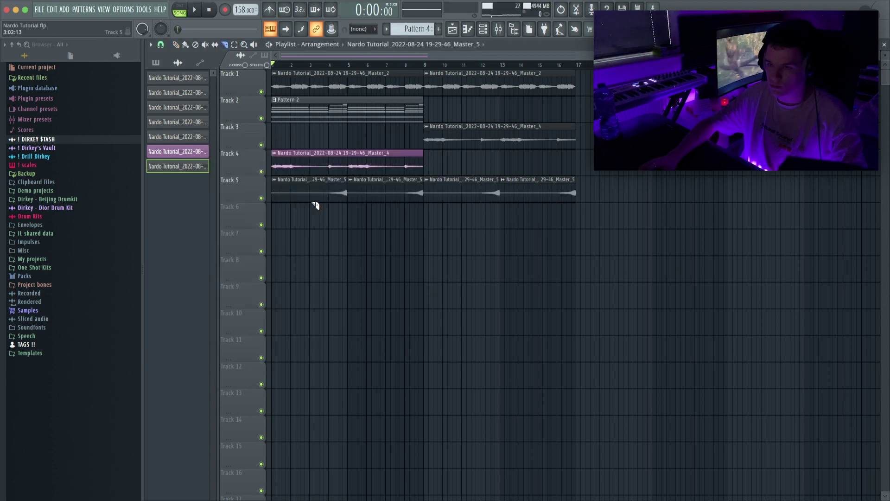
{"action": "left_click_drag", "start_coordinate": [327, 191], "coordinate": [253, 193]}
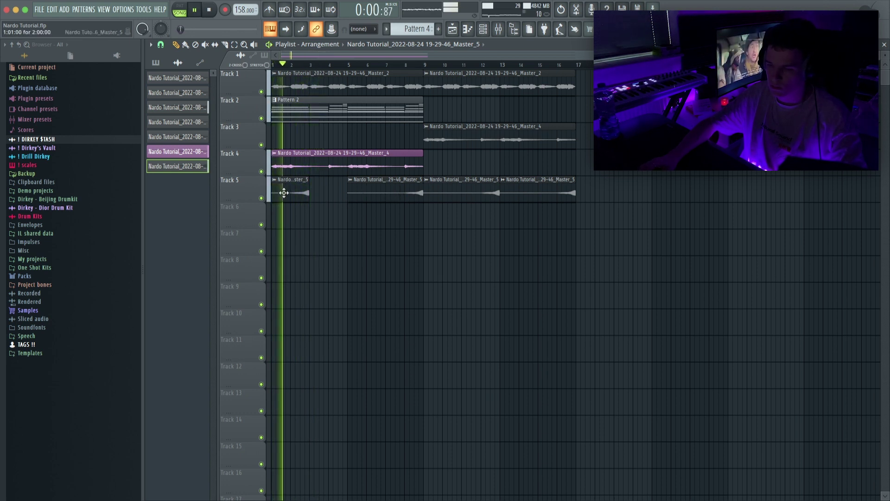
{"action": "key", "text": "space"}
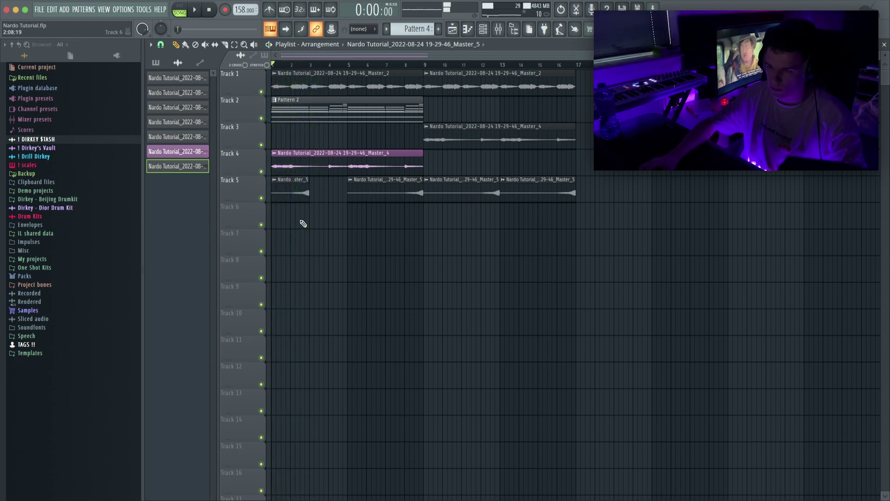
Make the second Master_5 clip on Track 5 unique and turn off its Reverse option
{"action": "left_click", "coordinate": [351, 180]}
{"action": "left_click", "coordinate": [378, 206]}
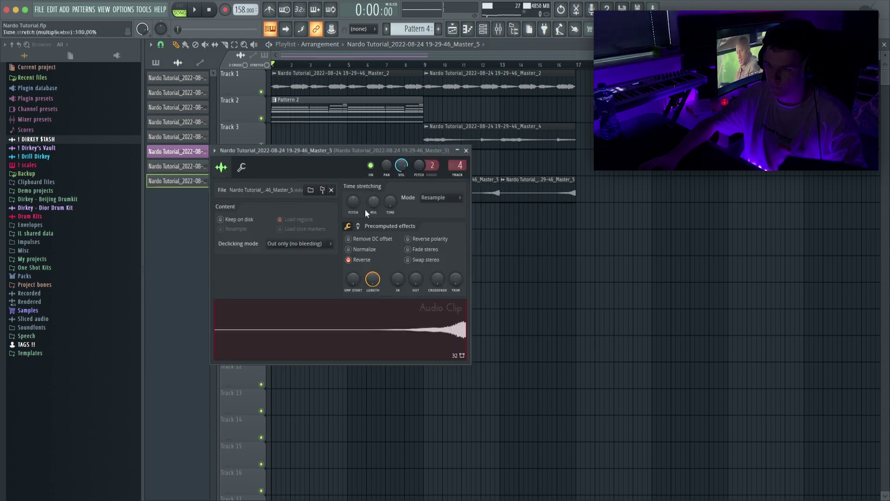
{"action": "key", "text": "Escape"}
Move the unique forward clip to Track 6 at bar 3 and delete the remaining four-bar reversed clips on Track 5
{"action": "key", "text": "space"}
{"action": "left_click_drag", "start_coordinate": [379, 199], "coordinate": [558, 215]}
{"action": "key", "text": "Delete"}
Slice the Track 6 clip at bar 5 and delete the excess, keeping a two-bar clip
{"action": "left_click", "coordinate": [224, 44]}
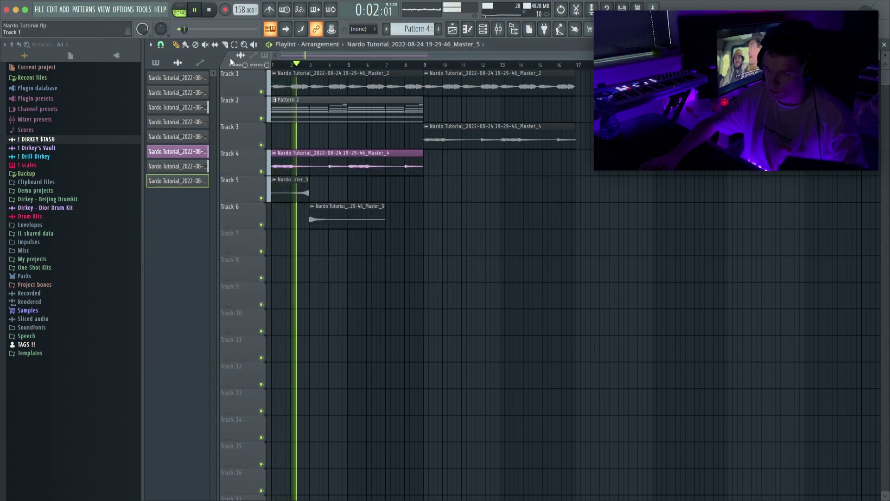
{"action": "left_click", "coordinate": [347, 214]}
{"action": "right_click", "coordinate": [366, 207]}
{"action": "left_click", "coordinate": [176, 44]}
Duplicate the reversed clip on Track 5 to bar 5 and the forward clip on Track 6 to bar 7
{"action": "double_click", "coordinate": [296, 192]}
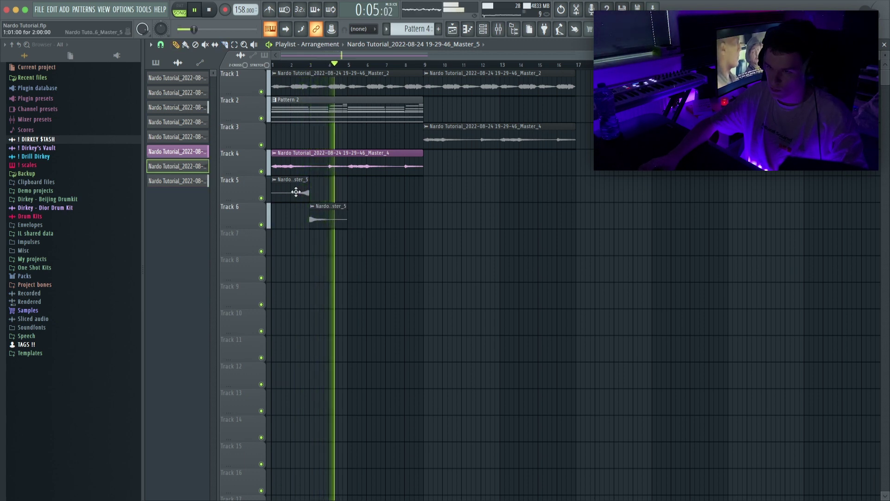
{"action": "key", "text": "Escape"}
{"action": "left_click_drag", "start_coordinate": [364, 189], "coordinate": [297, 213]}
{"action": "left_click_drag", "start_coordinate": [291, 188], "coordinate": [365, 183]}
{"action": "left_click_drag", "start_coordinate": [451, 187], "coordinate": [288, 245]}
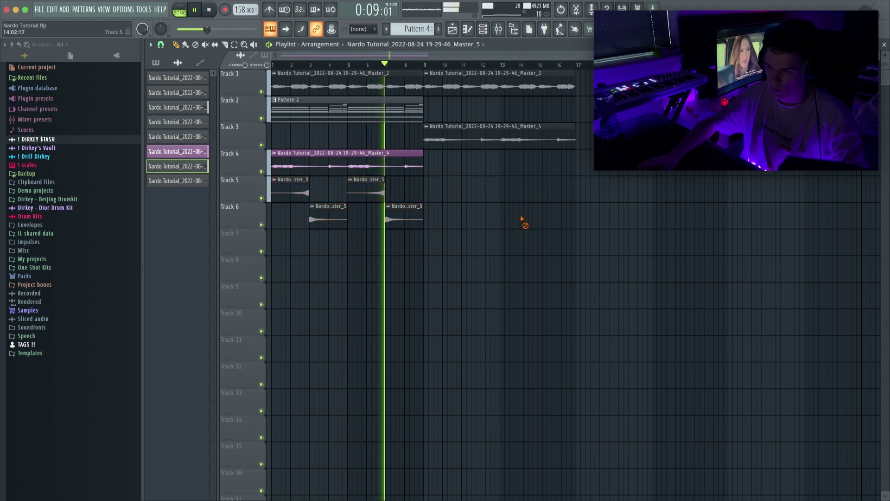
Repeat the alternating two-bar reversed and forward bell clips across bars 9 to 16
{"action": "left_click", "coordinate": [468, 233]}
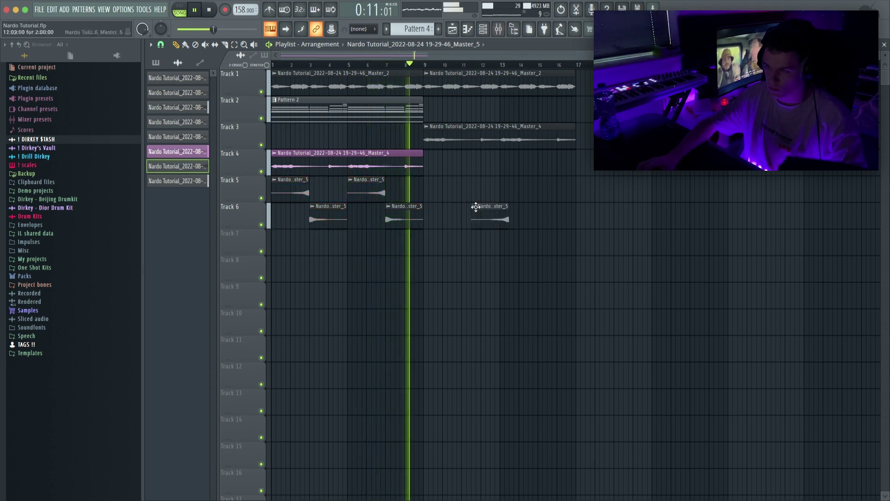
{"action": "key", "text": "ctrl+b"}
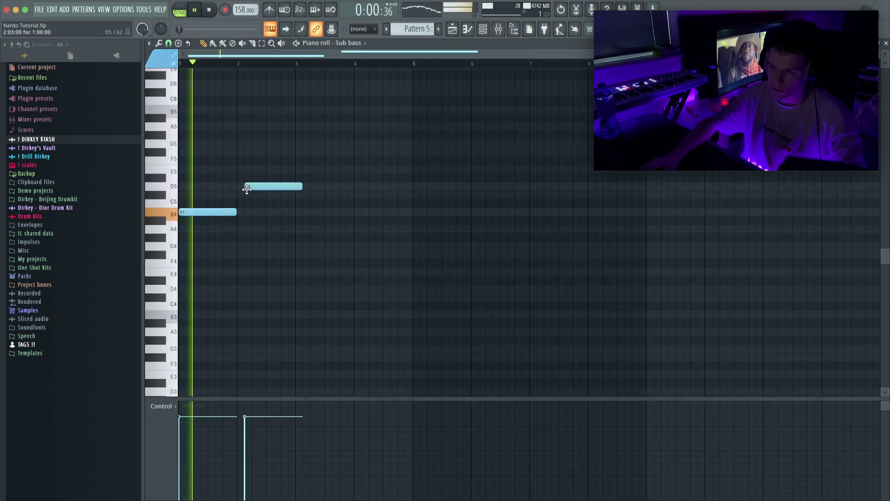
Remove the D5 note at bar 2 of the Sub bass pattern, and add one-bar notes B4 at bar 3 and G5 at bar 4
{"action": "right_click", "coordinate": [247, 188]}
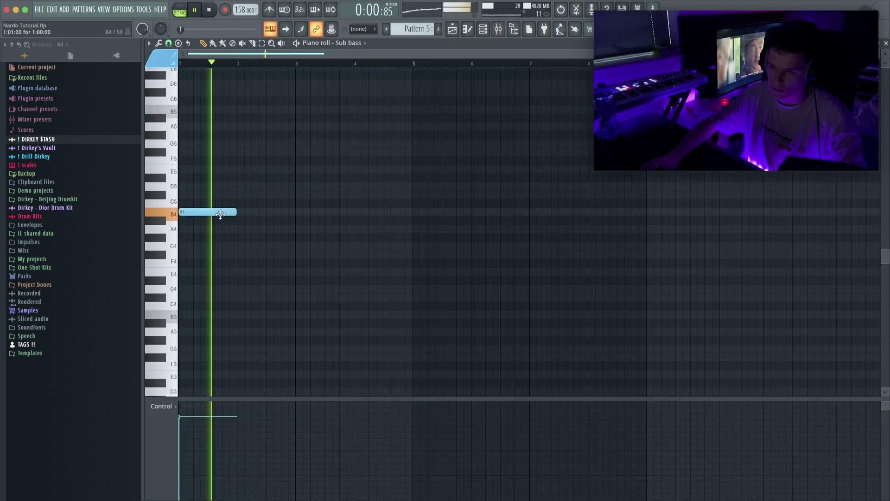
{"action": "left_click", "coordinate": [298, 212]}
{"action": "left_click", "coordinate": [364, 144]}
{"action": "key", "text": "space"}
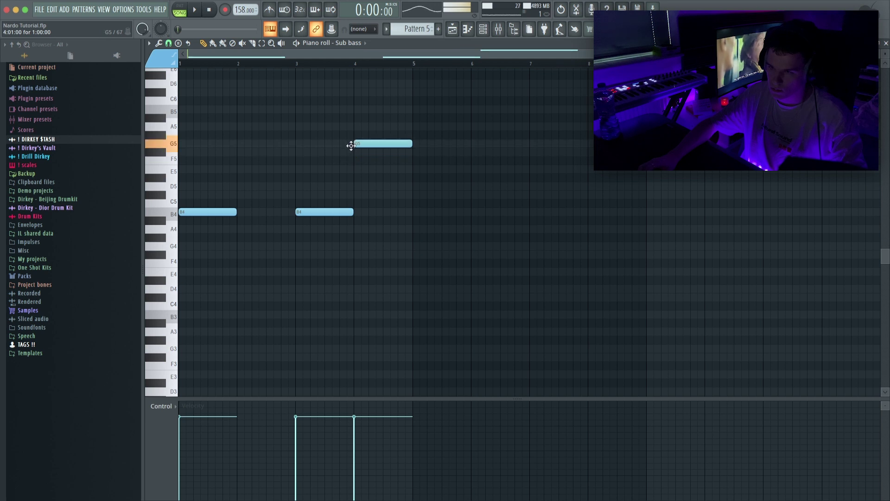
Raise the Sub bass notes three octaves and change the bar 4 note to F#8
{"action": "key", "text": "space"}
{"action": "key", "text": "ctrl+Up"}
{"action": "key", "text": "ctrl+Up"}
{"action": "key", "text": "ctrl+Up"}
{"action": "key", "text": "space"}
{"action": "key", "text": "space"}
{"action": "scroll", "coordinate": [369, 162], "scroll_direction": "up", "scroll_amount": 9}
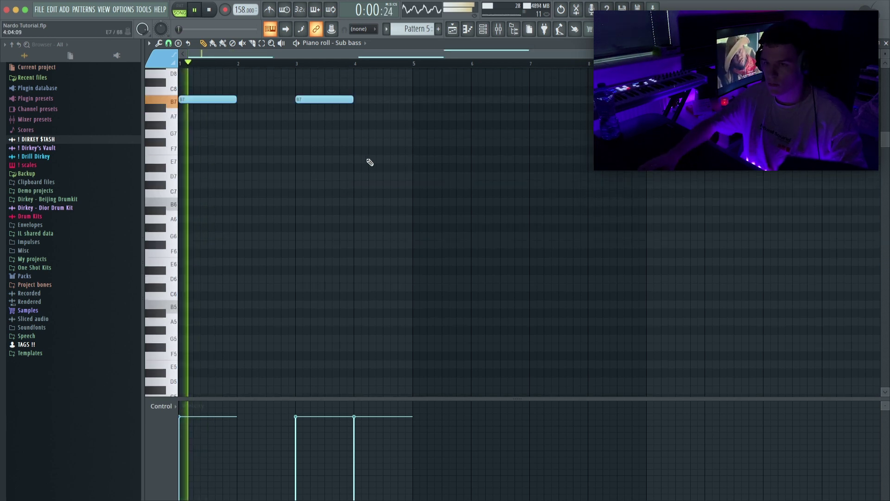
{"action": "key", "text": "space"}
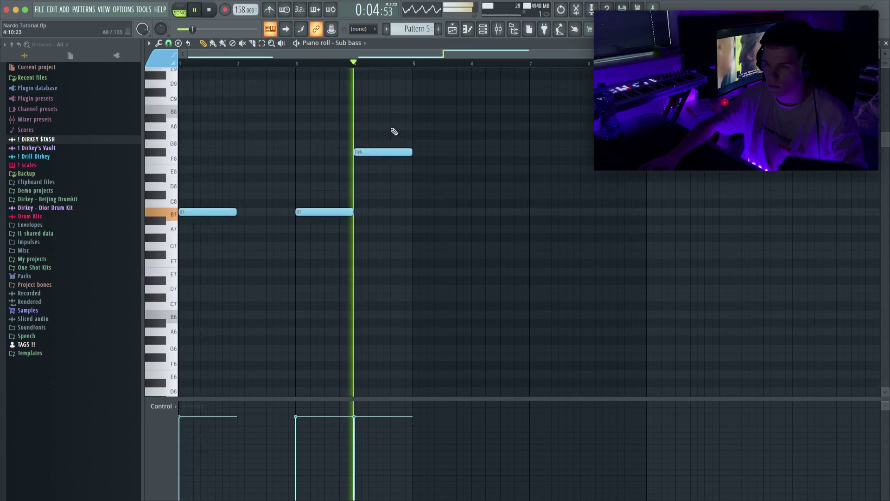
Duplicate the four-bar Sub bass phrase to bars 5 to 8 and shorten the bar 4 F#8 note to about three beats
{"action": "key", "text": "ctrl+b"}
{"action": "key", "text": "space"}
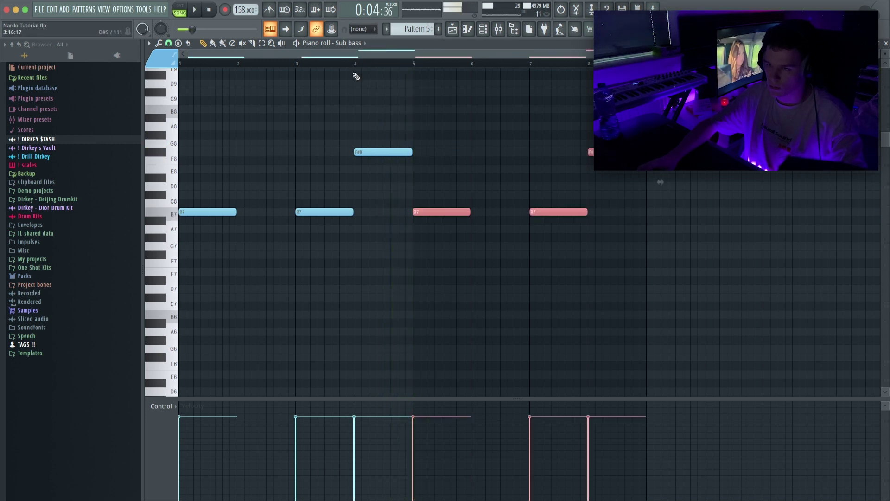
{"action": "key", "text": "space"}
{"action": "left_click_drag", "start_coordinate": [412, 152], "coordinate": [398, 152]}
Try a B8 note at bar 5 above the existing B7 note
{"action": "key", "text": "space"}
{"action": "left_click", "coordinate": [412, 109]}
{"action": "key", "text": "space"}
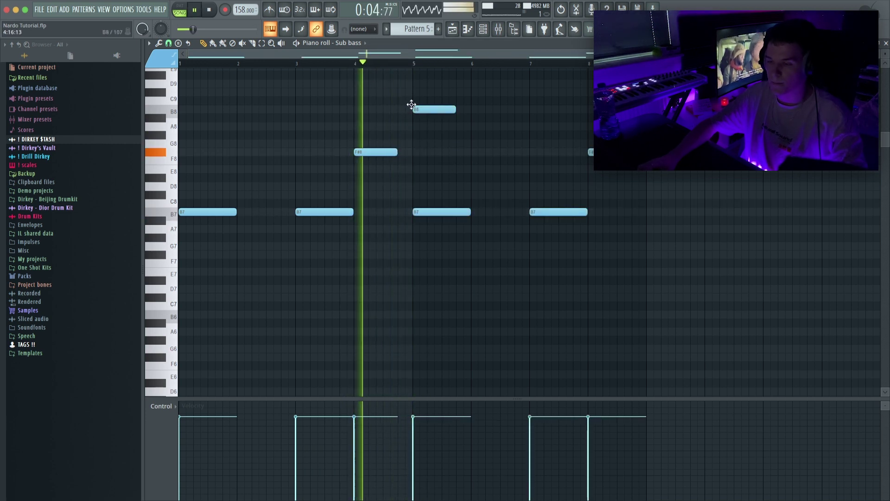
{"action": "right_click", "coordinate": [412, 106]}
{"action": "key", "text": "space"}
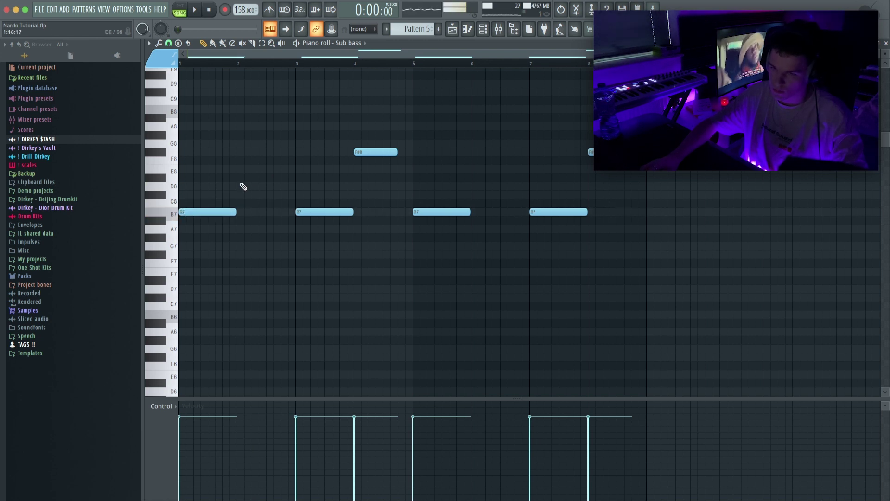
Lower all Sub bass notes by three octaves
{"action": "key", "text": "ctrl+Down"}
{"action": "key", "text": "ctrl+Down"}
{"action": "key", "text": "space"}
{"action": "scroll", "coordinate": [253, 180], "scroll_direction": "down", "scroll_amount": 5}
{"action": "key", "text": "space"}
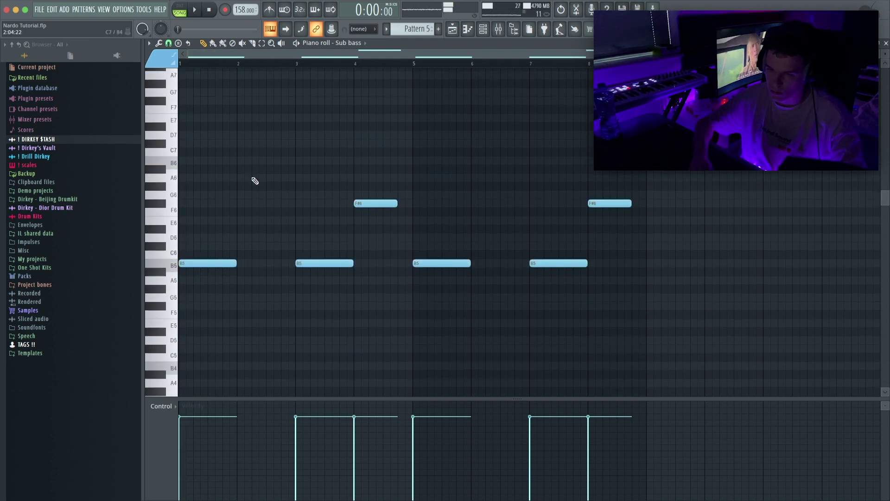
{"action": "key", "text": "ctrl+Down"}
{"action": "key", "text": "space"}
Route the Sub bass channel to mixer track 5 and lower that track's fader
{"action": "left_click", "coordinate": [499, 29]}
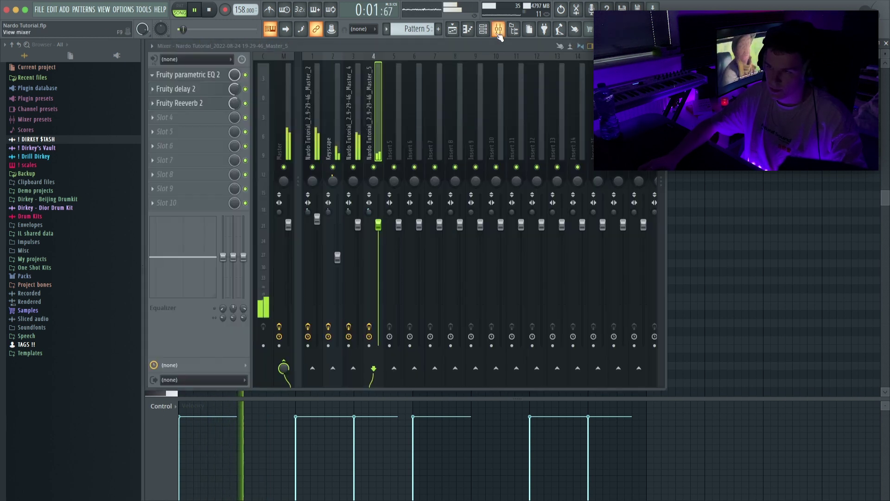
{"action": "key", "text": "Escape"}
{"action": "key", "text": "Escape"}
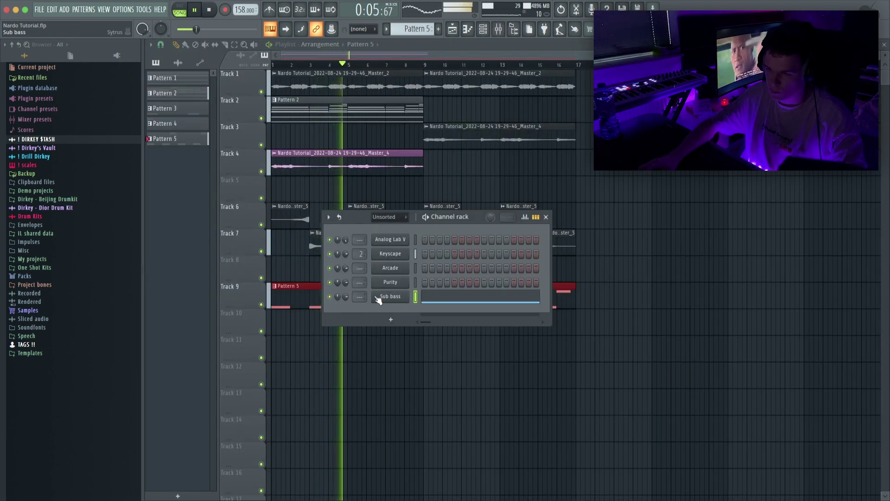
{"action": "key", "text": "ctrl+l"}
{"action": "key", "text": "Escape"}
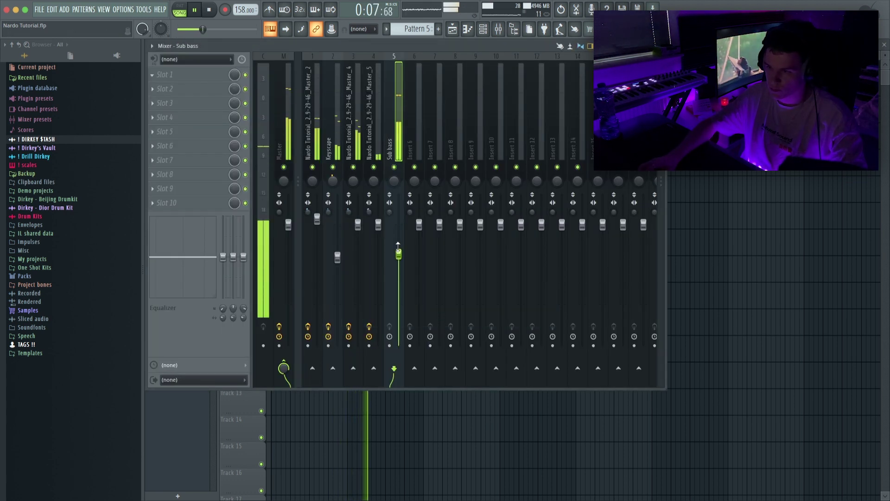
Load Fruity parametric EQ 2 in the first effect slot of the Sub bass mixer track
{"action": "left_click", "coordinate": [171, 79]}
{"action": "left_click", "coordinate": [291, 180]}
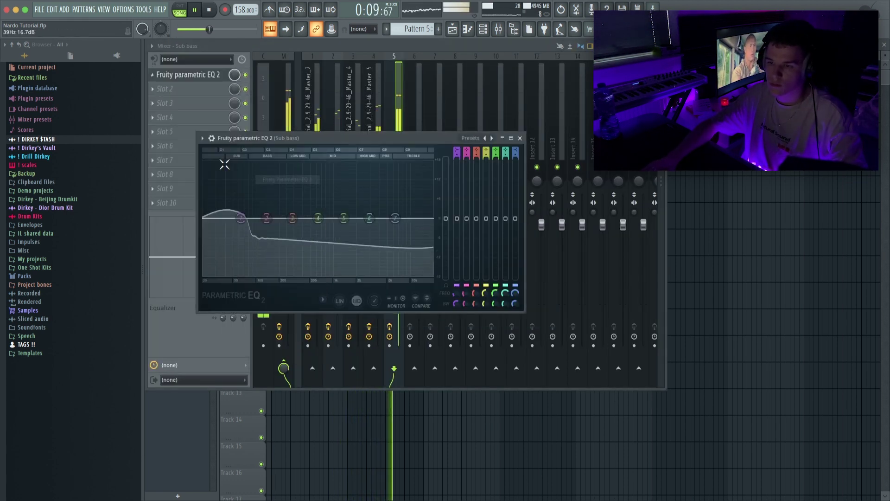
{"action": "key", "text": "Escape"}
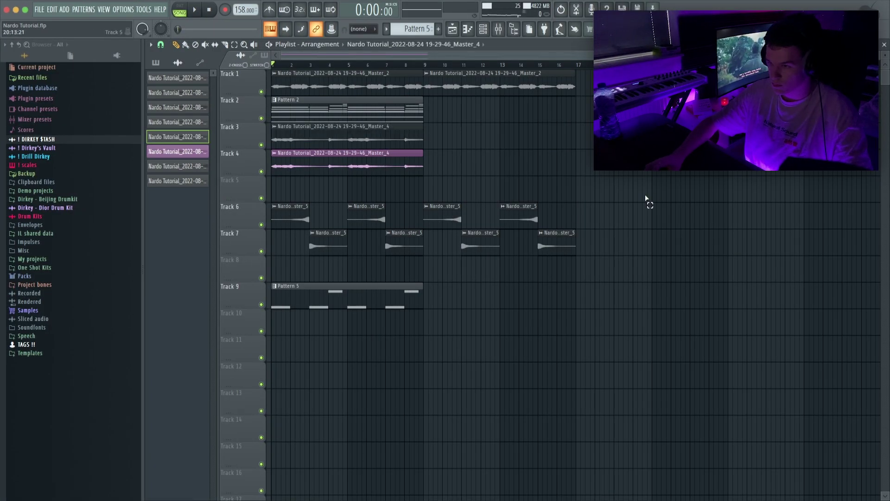
Duplicate all the playlist clips repeatedly so the arrangement runs through bar 56
{"action": "key", "text": "ctrl+a"}
{"action": "key", "text": "ctrl+b"}
{"action": "key", "text": "ctrl+b"}
{"action": "key", "text": "ctrl+b"}
{"action": "key", "text": "ctrl+b"}
{"action": "key", "text": "ctrl+b"}
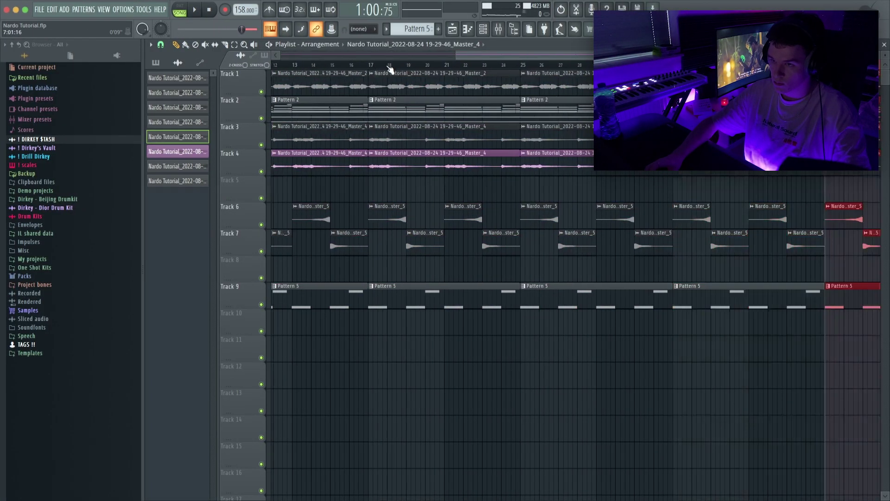
{"action": "key", "text": "ctrl+b"}
Clear bars 1 to 8 of the playlist, leaving only the Master_2 clip on Track 1 and the Master_4 clip on Track 4
{"action": "scroll", "coordinate": [390, 69], "scroll_direction": "down", "scroll_amount": 3}
{"action": "left_click_drag", "start_coordinate": [338, 78], "coordinate": [282, 293]}
{"action": "key", "text": "Delete"}
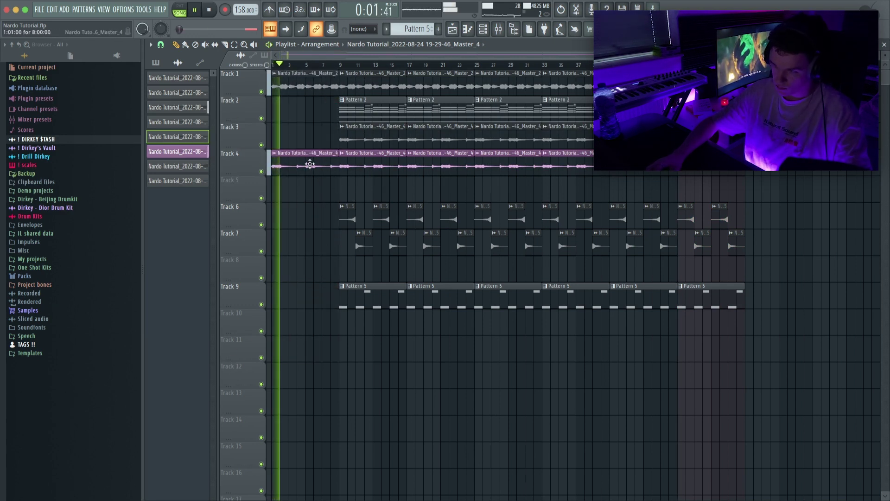
Swap the intro's Track 4 clip for the Track 3 Master_4 clip, and move the bar 9 to 16 bells on Tracks 6 and 7 to bar 1
{"action": "right_click", "coordinate": [331, 162]}
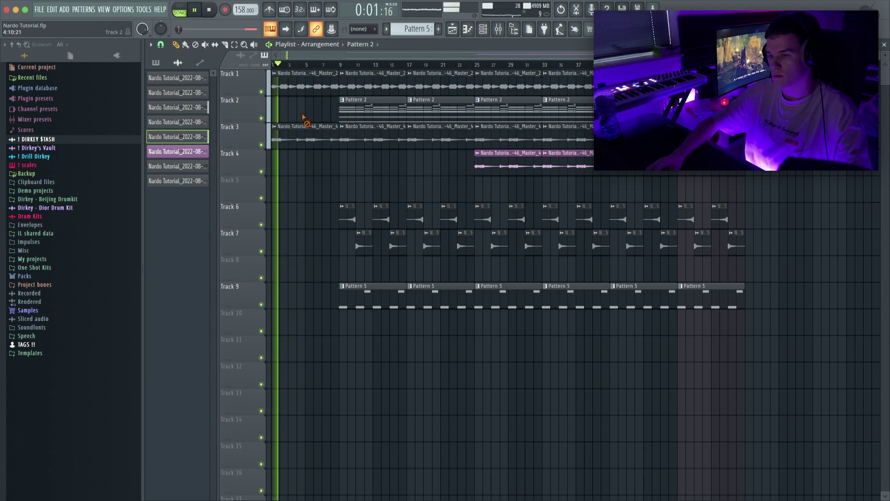
{"action": "left_click_drag", "start_coordinate": [328, 204], "coordinate": [219, 215]}
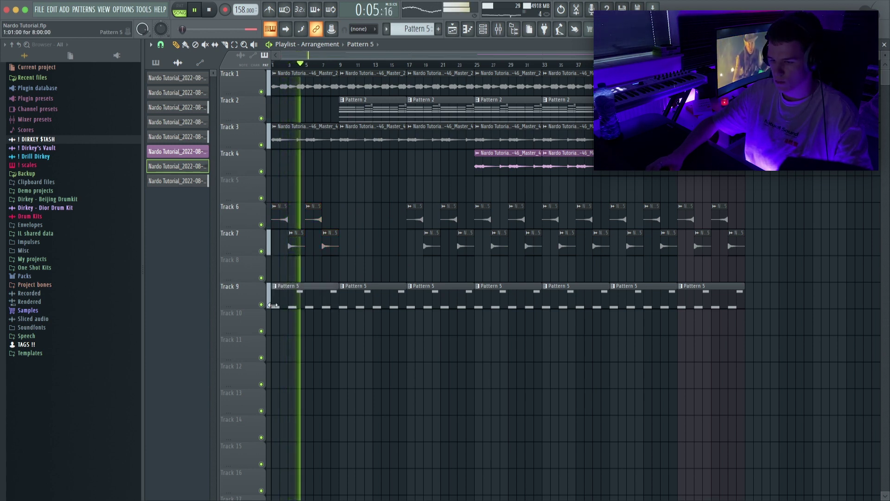
Keep Pattern 5 only in bars 5 to 8 of the intro and delete the Track 9 Pattern 5 clips from bar 9 to bar 40
{"action": "left_click_drag", "start_coordinate": [373, 284], "coordinate": [583, 322]}
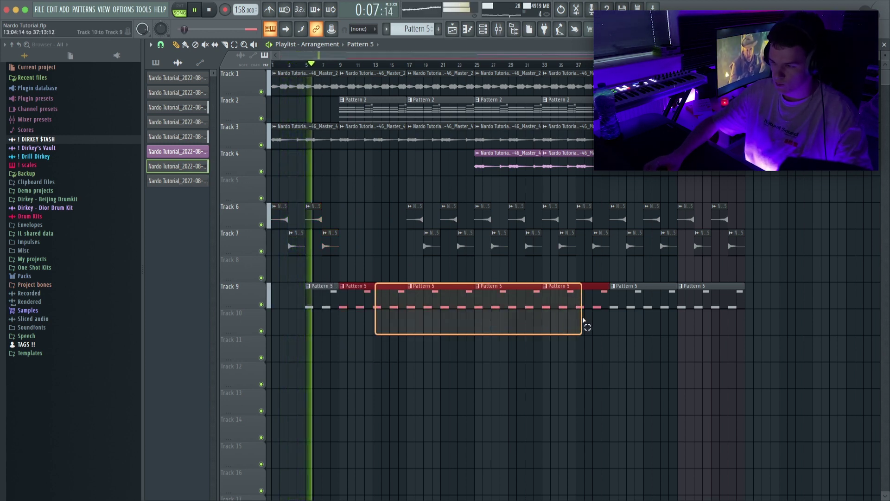
{"action": "key", "text": "Delete"}
{"action": "scroll", "coordinate": [308, 66], "scroll_direction": "up", "scroll_amount": 3}
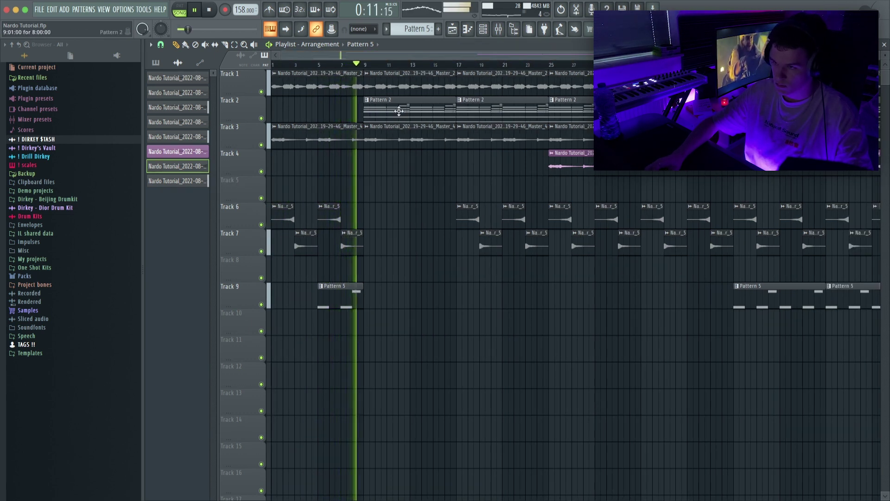
Delete the Track 2 and Track 3 clips in bars 9 to 16 and place a Track 4 Master_4 clip at bar 9 instead
{"action": "right_click", "coordinate": [393, 128]}
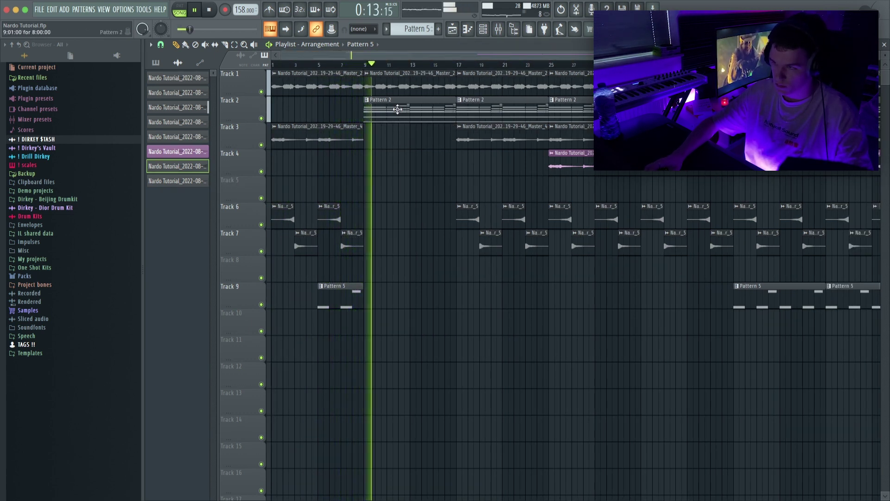
{"action": "right_click", "coordinate": [397, 109]}
{"action": "left_click_drag", "start_coordinate": [580, 151], "coordinate": [406, 146]}
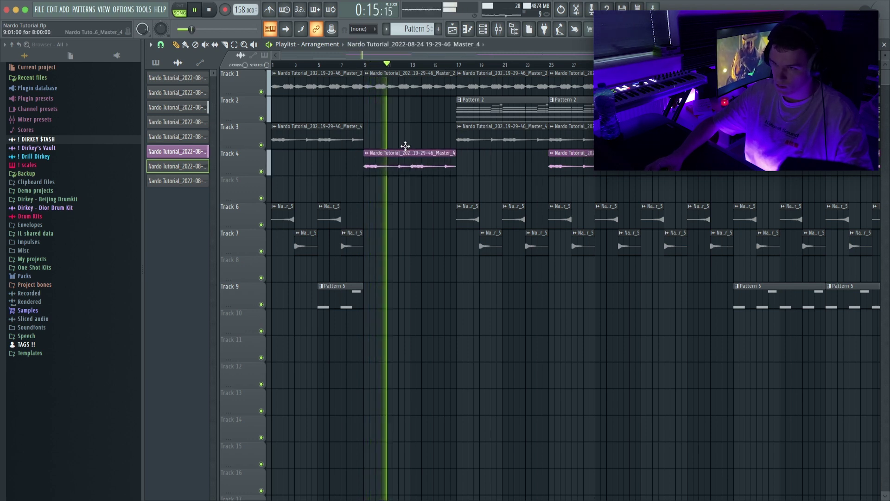
Delete the Master_4 clip on Track 3 and the Pattern 2 clip on Track 2 in bars 25 to 32
{"action": "left_click", "coordinate": [458, 66]}
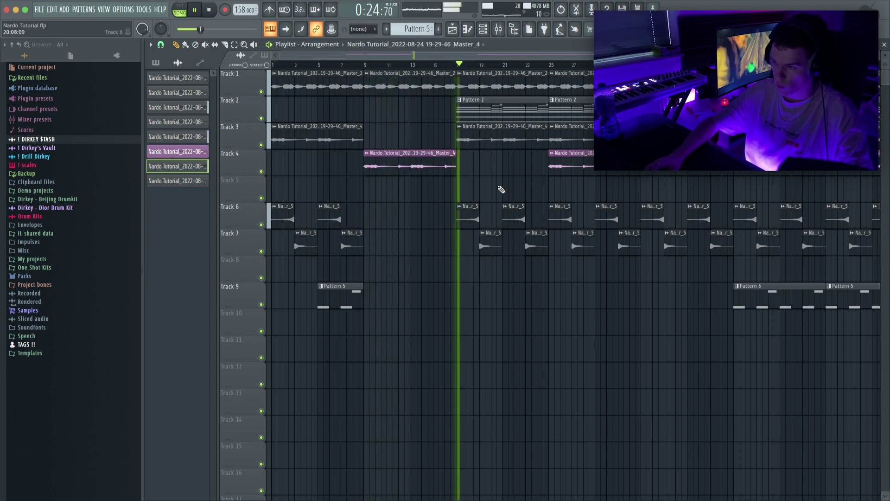
{"action": "scroll", "coordinate": [432, 65], "scroll_direction": "down", "scroll_amount": 2}
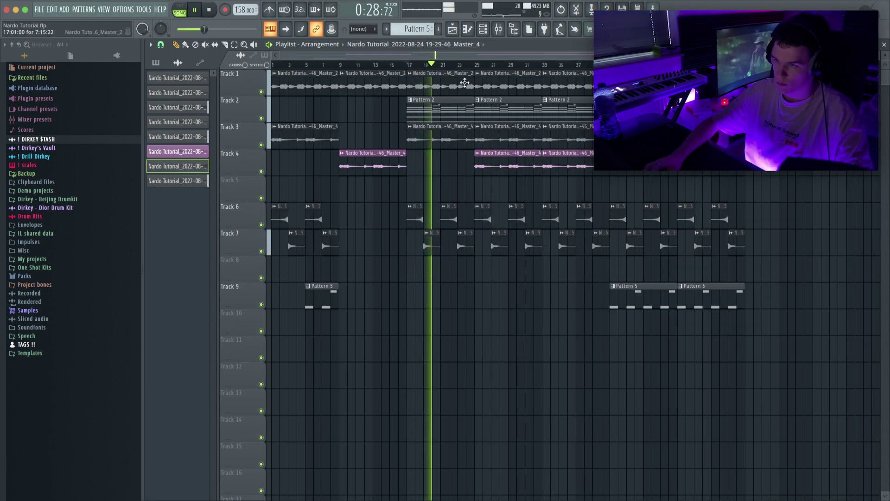
{"action": "left_click", "coordinate": [341, 65]}
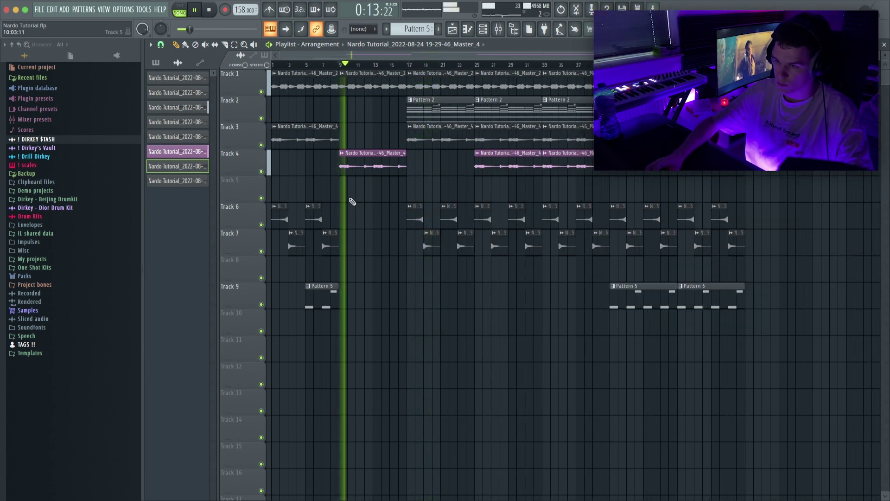
{"action": "left_click", "coordinate": [467, 65]}
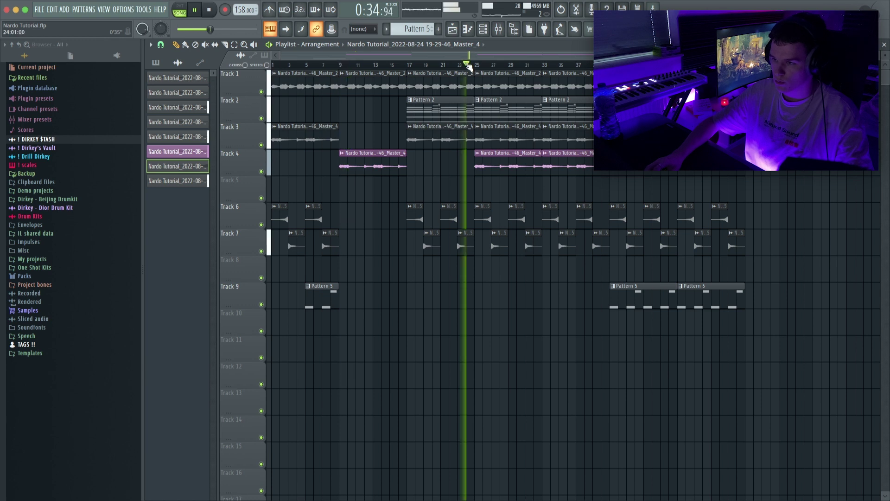
{"action": "right_click", "coordinate": [504, 134]}
{"action": "right_click", "coordinate": [502, 114]}
{"action": "left_click", "coordinate": [468, 108]}
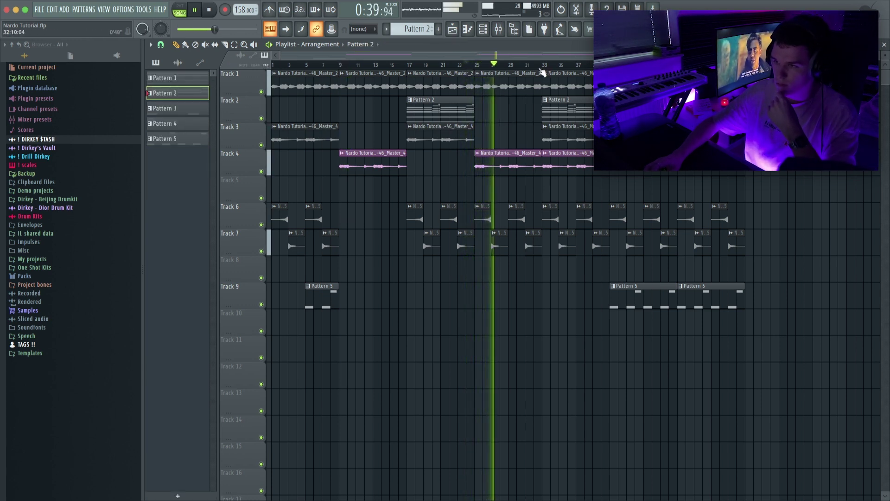
Place Pattern 2 at bar 25 on Track 2 and delete the Track 4 Master_4 clip in bars 25 to 32
{"action": "left_click", "coordinate": [468, 65]}
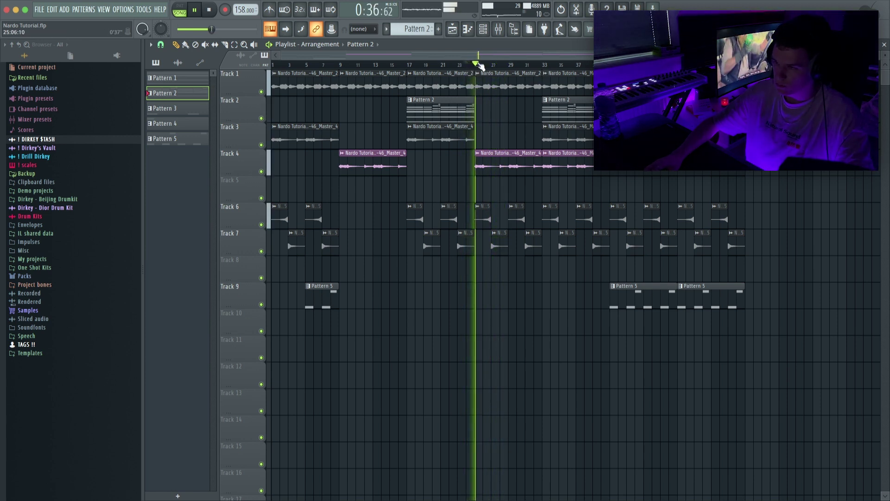
{"action": "scroll", "coordinate": [478, 65], "scroll_direction": "up", "scroll_amount": 2}
{"action": "left_click", "coordinate": [456, 65]}
{"action": "left_click", "coordinate": [483, 111]}
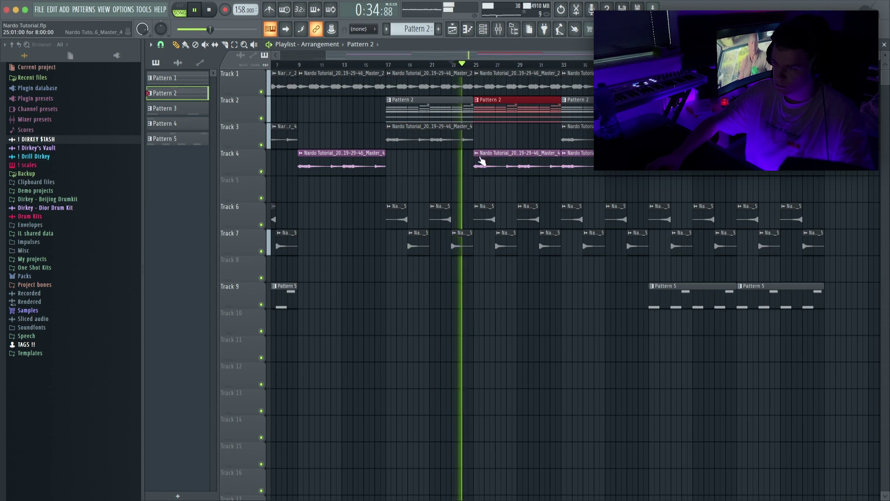
{"action": "left_click", "coordinate": [482, 162]}
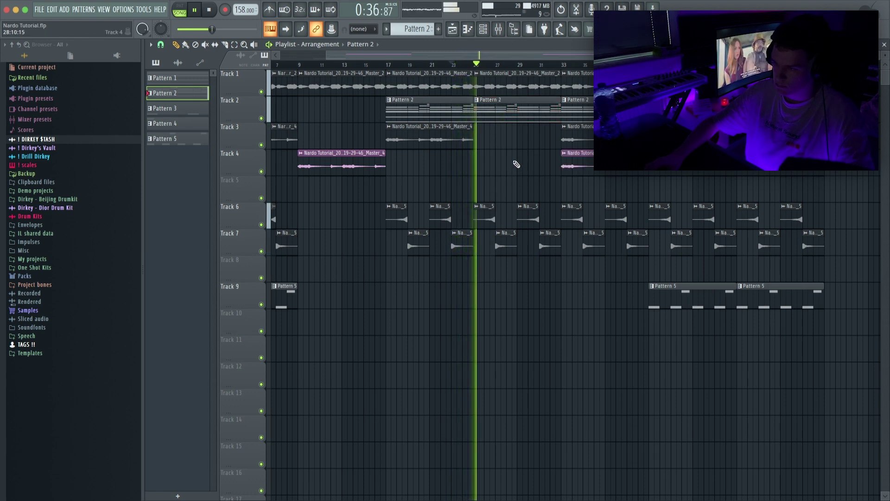
Delete the clips in bars 33 to 40 on Tracks 2, 3, 4, 6 and 7, keeping the Track 1 loop
{"action": "scroll", "coordinate": [462, 67], "scroll_direction": "down", "scroll_amount": 1}
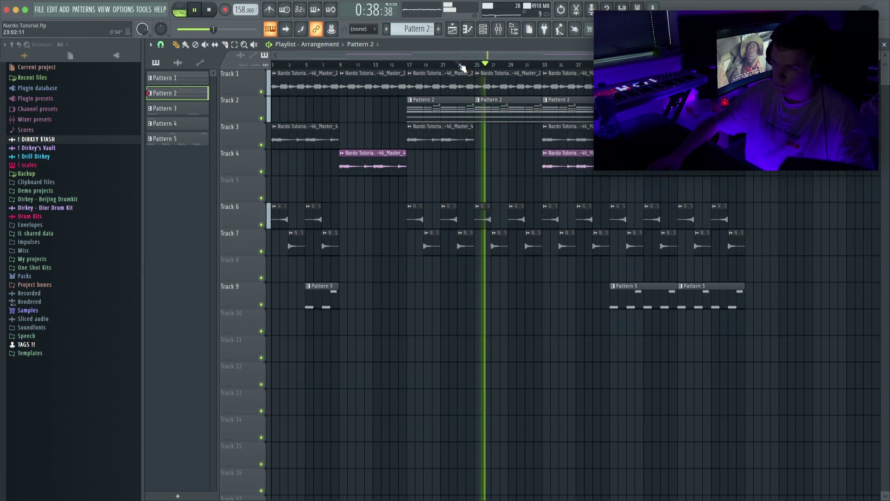
{"action": "right_click", "coordinate": [564, 113]}
{"action": "right_click", "coordinate": [567, 138]}
{"action": "right_click", "coordinate": [570, 161]}
{"action": "left_click_drag", "start_coordinate": [552, 205], "coordinate": [602, 259]}
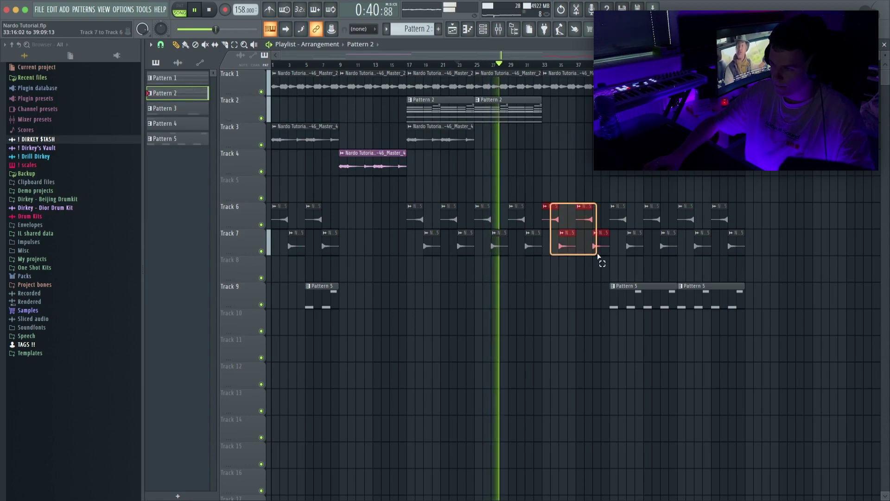
{"action": "key", "text": "Delete"}
Play from bar 33 and lower the channel pitch of the Track 1 Master_2 loop to -1200 cents
{"action": "left_click", "coordinate": [537, 66]}
{"action": "left_click", "coordinate": [567, 182]}
{"action": "right_click", "coordinate": [568, 183]}
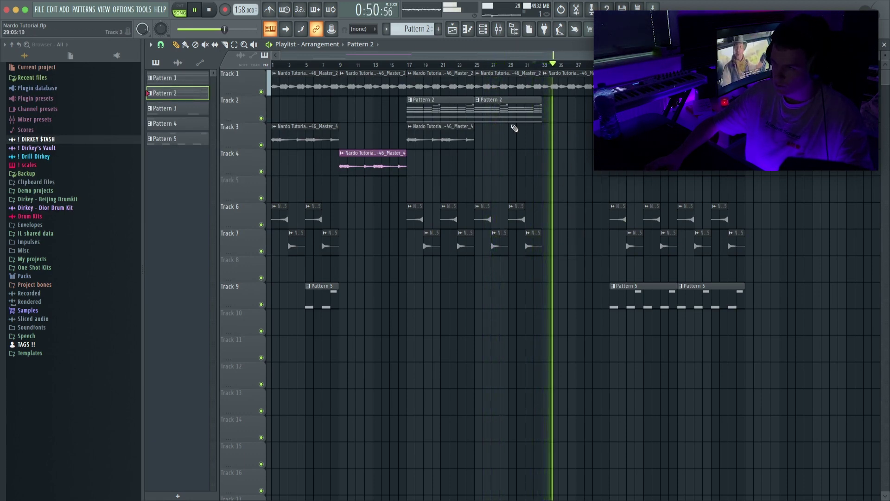
{"action": "double_click", "coordinate": [559, 93]}
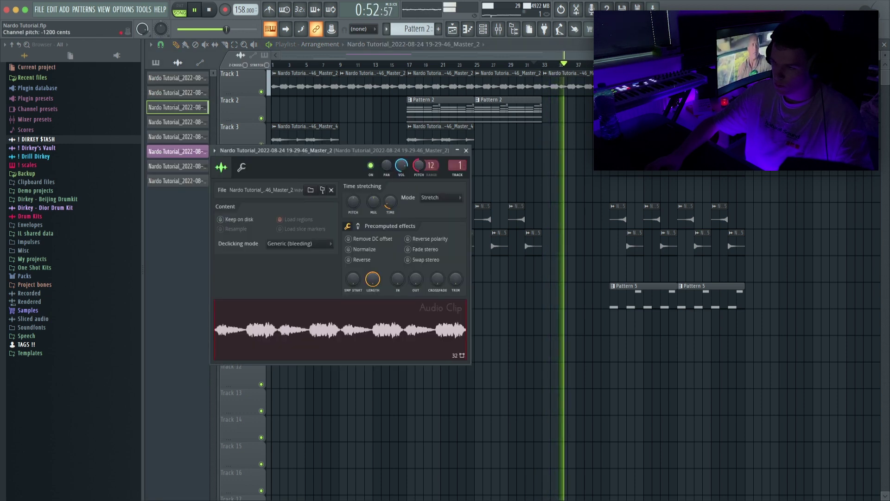
{"action": "left_click", "coordinate": [466, 150]}
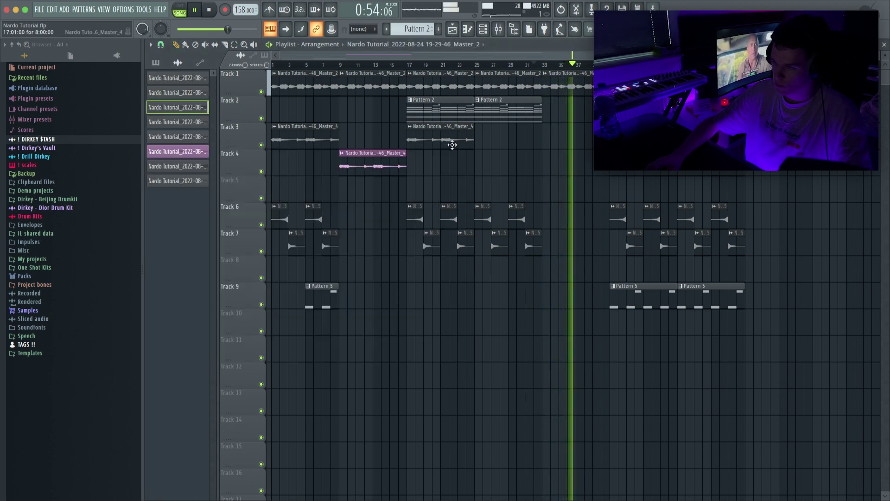
Place a Master_4 clip at bar 33 on Track 4 and delete the clips in bars 49 to 56
{"action": "left_click", "coordinate": [544, 111]}
{"action": "left_click_drag", "start_coordinate": [529, 258], "coordinate": [472, 219]}
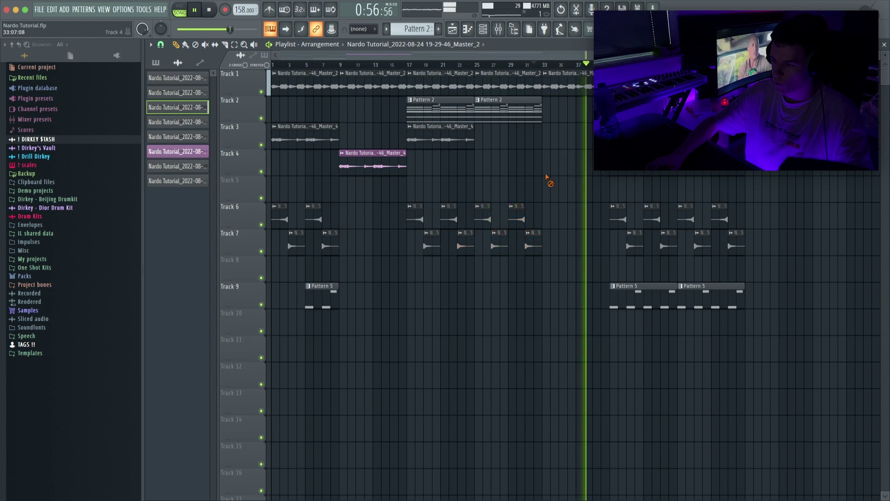
{"action": "left_click_drag", "start_coordinate": [775, 336], "coordinate": [683, 176]}
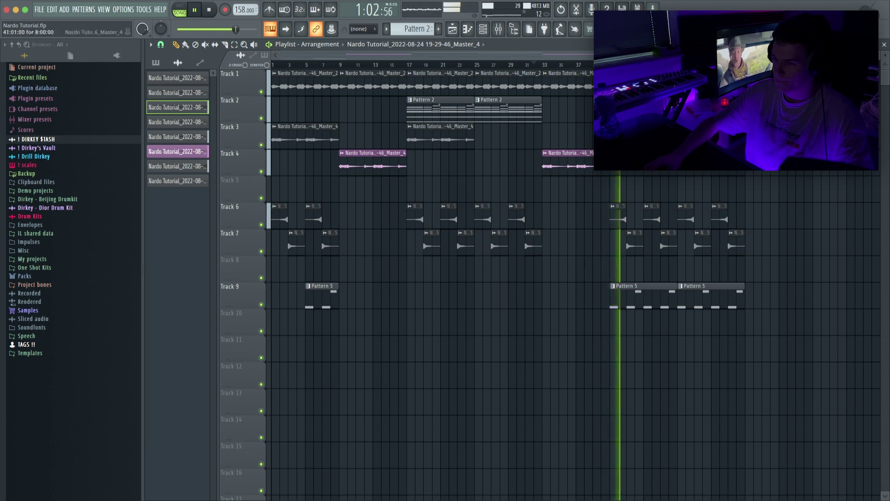
{"action": "left_click_drag", "start_coordinate": [768, 335], "coordinate": [678, 170]}
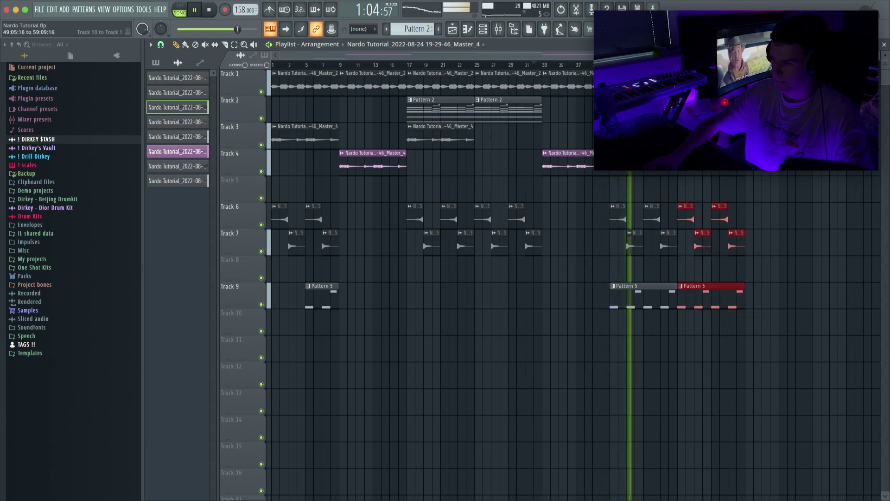
{"action": "key", "text": "Delete"}
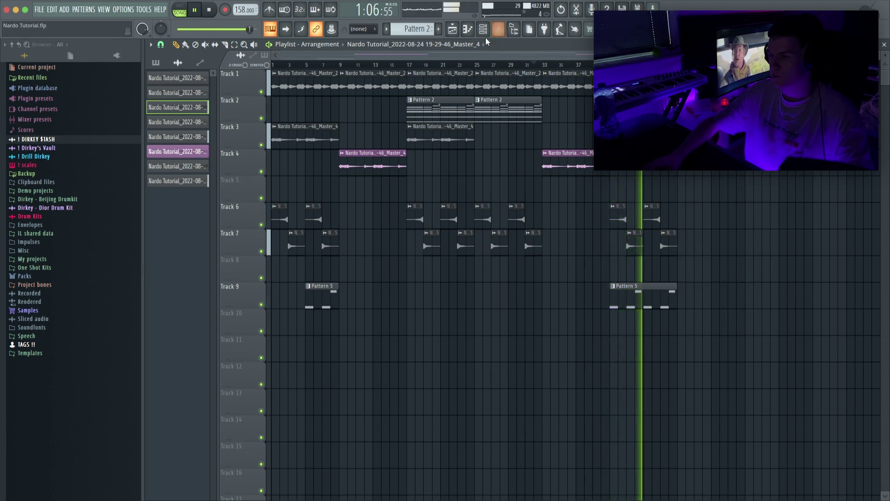
{"action": "key", "text": "space"}
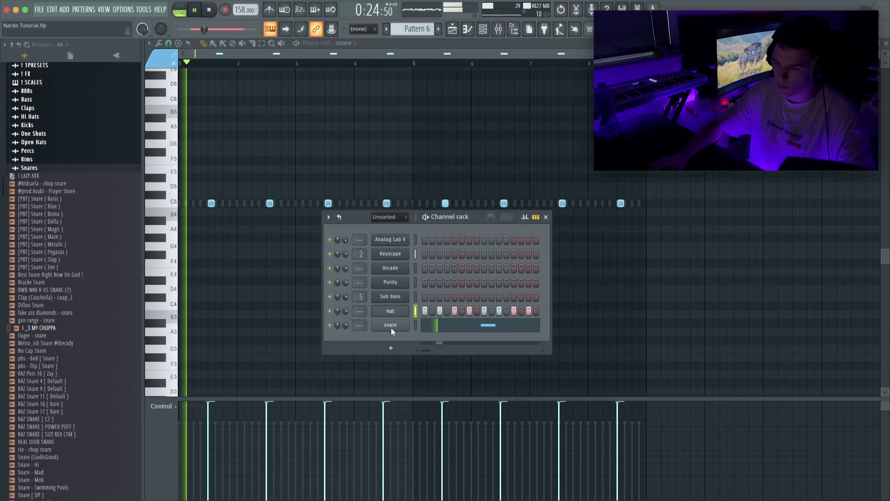
Try an extra C5 snare note at the end of bar 4 in Pattern 6's piano roll
{"action": "right_click", "coordinate": [409, 320]}
{"action": "key", "text": "F5"}
{"action": "right_click", "coordinate": [394, 325]}
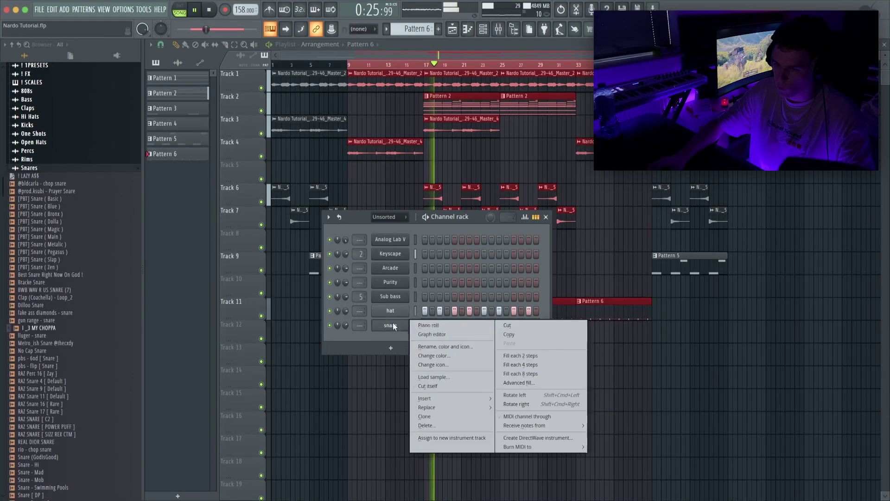
{"action": "left_click", "coordinate": [428, 325]}
{"action": "left_click", "coordinate": [292, 203]}
{"action": "right_click", "coordinate": [300, 203]}
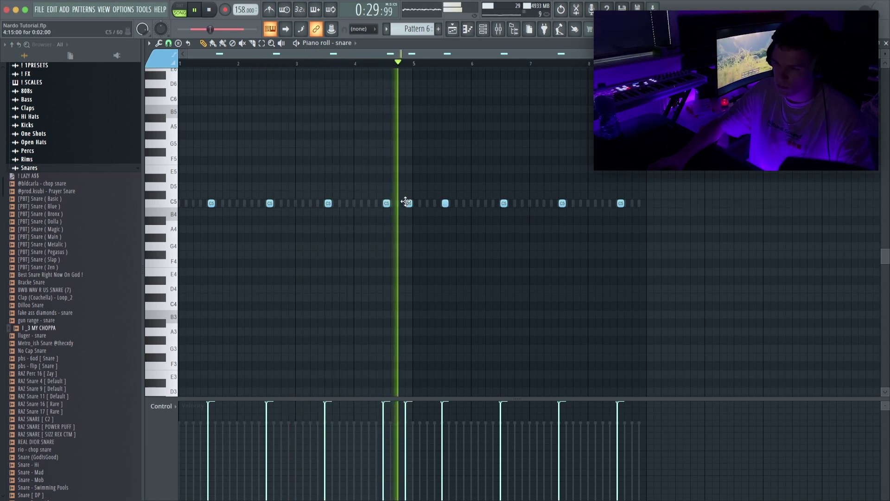
Open the hat's notes in Pattern 6 and delete all hat notes from bar 5 onward
{"action": "left_click", "coordinate": [484, 31]}
{"action": "right_click", "coordinate": [408, 312]}
{"action": "left_click", "coordinate": [428, 313]}
{"action": "left_click_drag", "start_coordinate": [682, 183], "coordinate": [407, 233]}
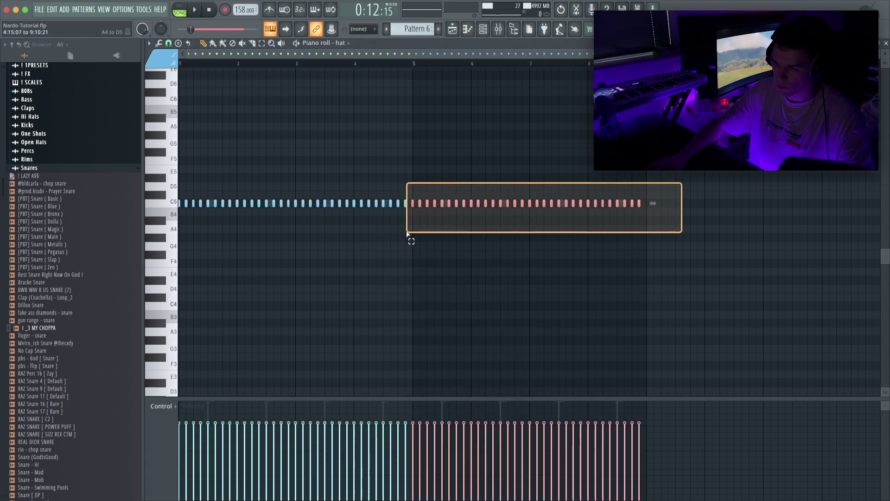
{"action": "key", "text": "Delete"}
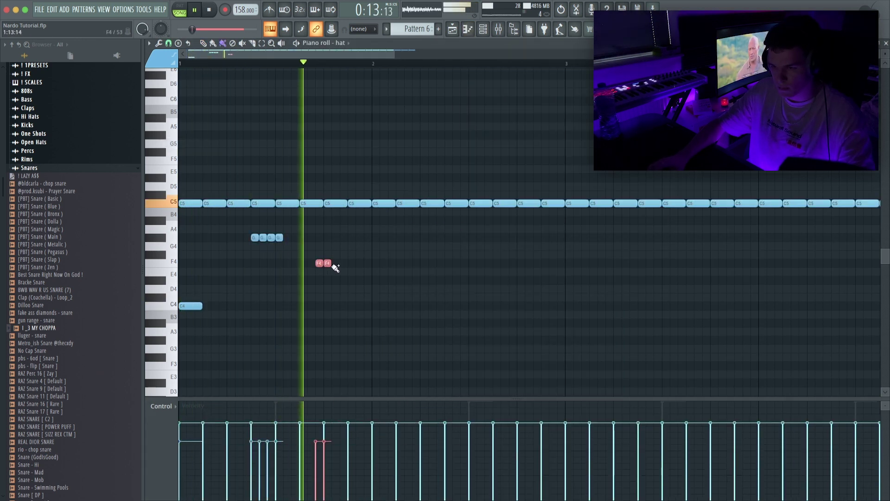
Draw short F4 hat hits at the end of bar 1: one under the seventh hat and two under the eighth
{"action": "right_click", "coordinate": [318, 261]}
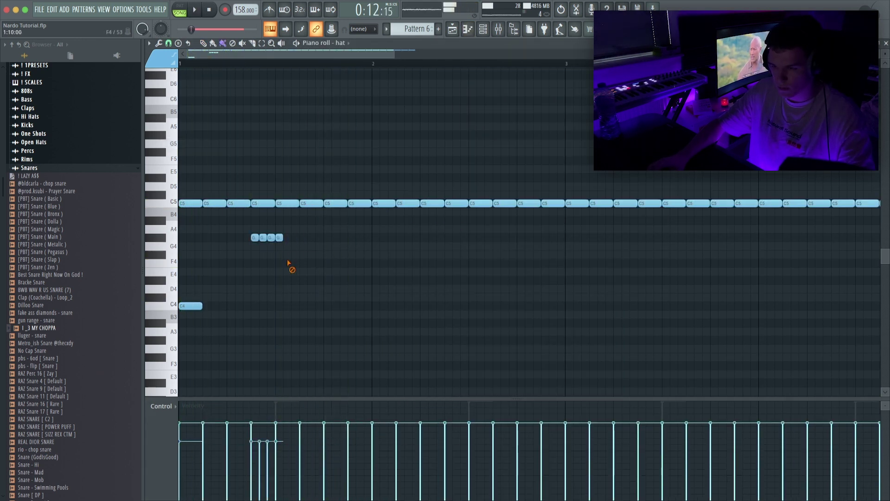
{"action": "key", "text": "space"}
{"action": "left_click", "coordinate": [327, 263]}
{"action": "left_click", "coordinate": [351, 263]}
{"action": "left_click", "coordinate": [360, 263]}
{"action": "key", "text": "space"}
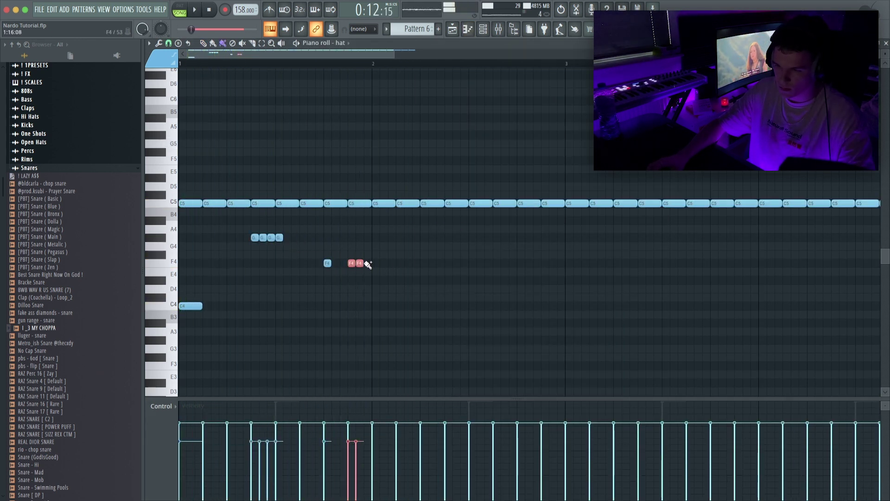
{"action": "key", "text": "space"}
{"action": "right_click", "coordinate": [362, 263]}
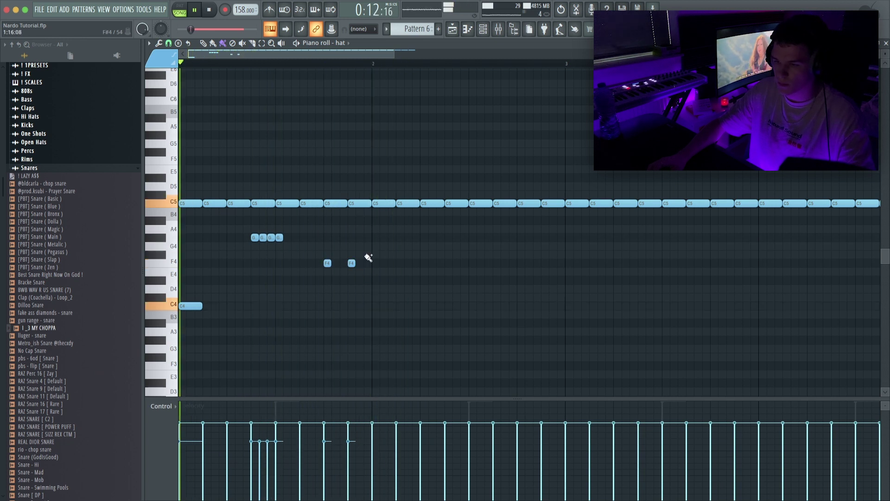
{"action": "left_click", "coordinate": [361, 263]}
Add one more short F4 hat hit in bar 2, aligned with the bar's second C5 hat
{"action": "scroll", "coordinate": [259, 65], "scroll_direction": "down", "scroll_amount": 5}
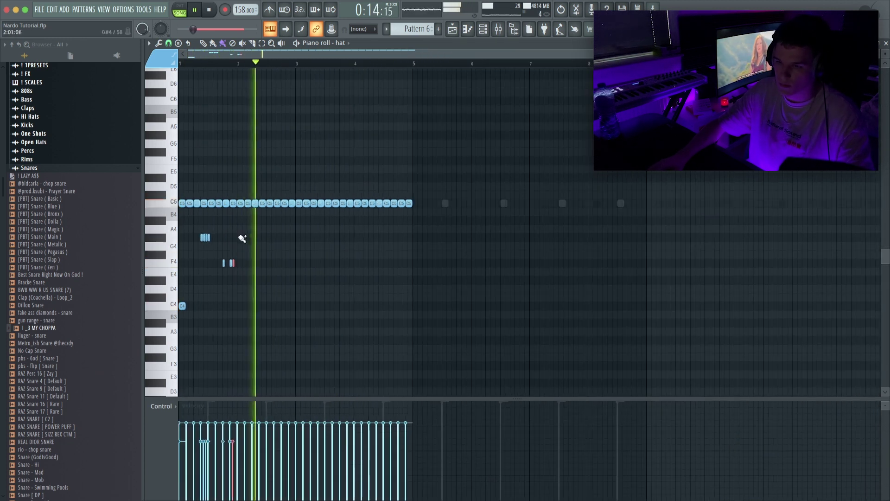
{"action": "key", "text": "space"}
{"action": "key", "text": "space"}
{"action": "left_click", "coordinate": [239, 263]}
{"action": "scroll", "coordinate": [213, 65], "scroll_direction": "up", "scroll_amount": 3}
{"action": "right_click", "coordinate": [266, 266]}
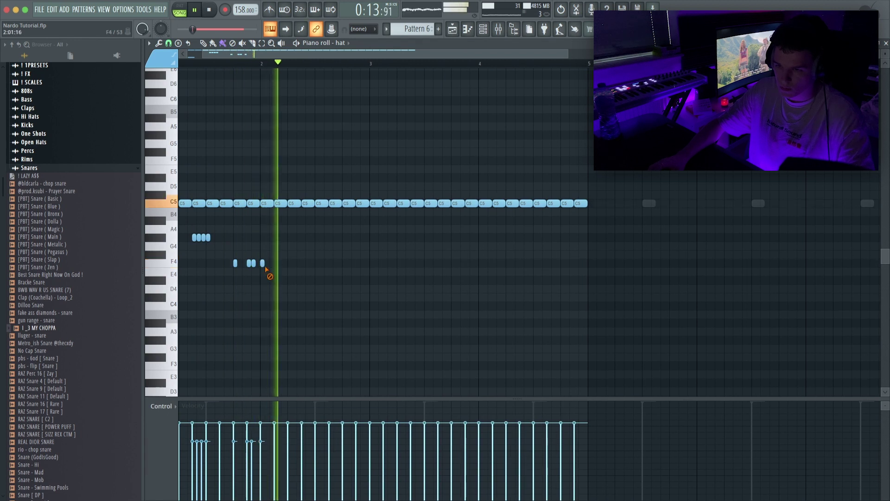
{"action": "scroll", "coordinate": [256, 64], "scroll_direction": "up", "scroll_amount": 3}
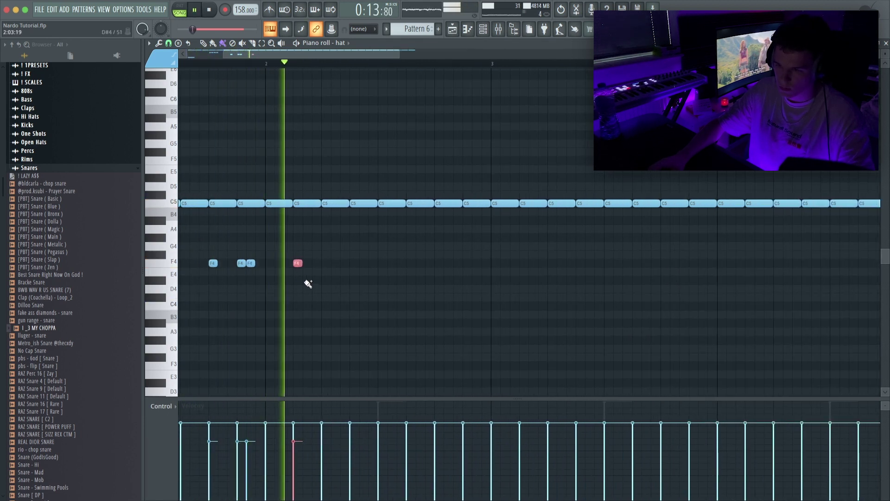
Select the short G#4 and F4 hat notes in bars 1 and 2 and give them a gradually descending velocity
{"action": "scroll", "coordinate": [255, 59], "scroll_direction": "down", "scroll_amount": 5}
{"action": "left_click_drag", "start_coordinate": [267, 224], "coordinate": [191, 291]}
{"action": "key", "text": "space"}
{"action": "key", "text": "space"}
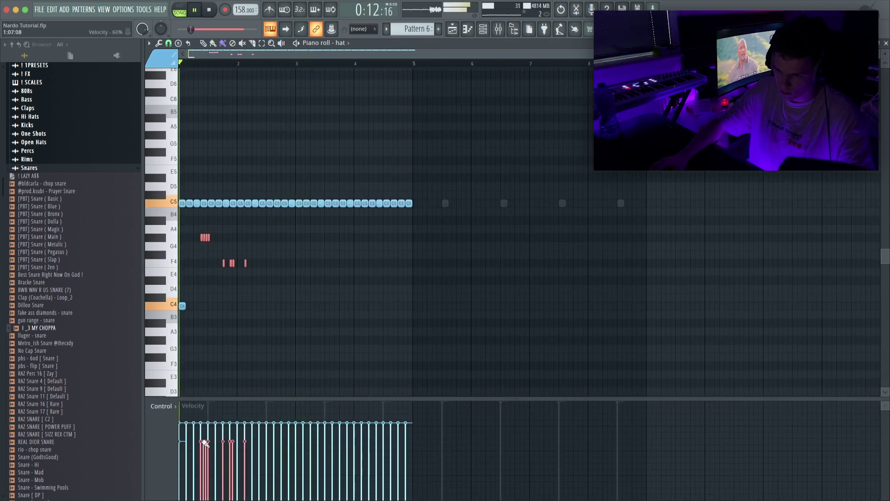
{"action": "left_click_drag", "start_coordinate": [199, 437], "coordinate": [271, 478]}
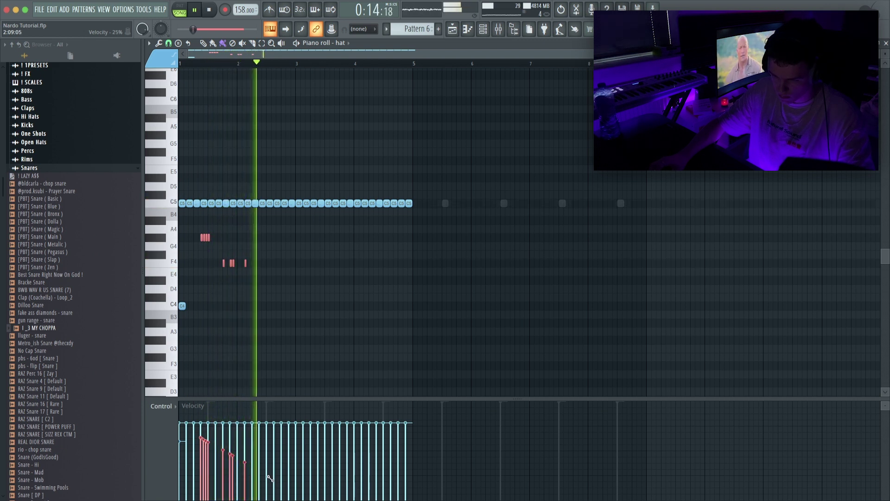
Repeat the hat notes of bars 1 and 2 in bars 3 and 4, leaving out the G#4 roll in bar 3
{"action": "left_click_drag", "start_coordinate": [456, 166], "coordinate": [333, 246]}
{"action": "key", "text": "Delete"}
{"action": "key", "text": "super+b"}
{"action": "key", "text": "Delete"}
Using a 1/3 step snap, draw fast C5 hat rolls at the start of bars 2 and 4 and around the middle of bar 4
{"action": "left_click", "coordinate": [169, 43]}
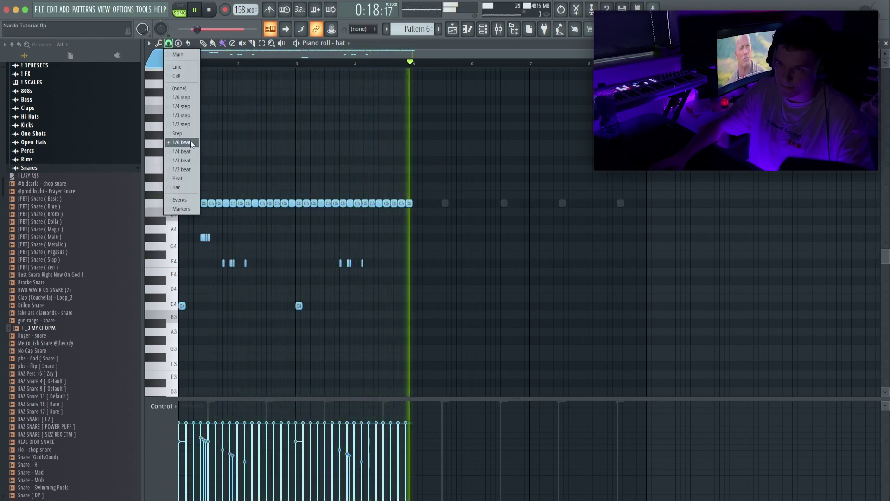
{"action": "left_click", "coordinate": [183, 126]}
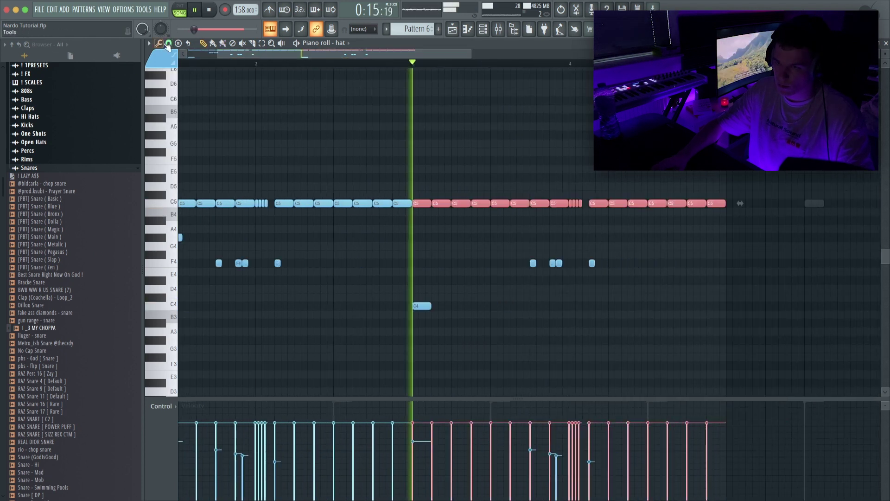
{"action": "left_click", "coordinate": [169, 43]}
{"action": "left_click", "coordinate": [183, 115]}
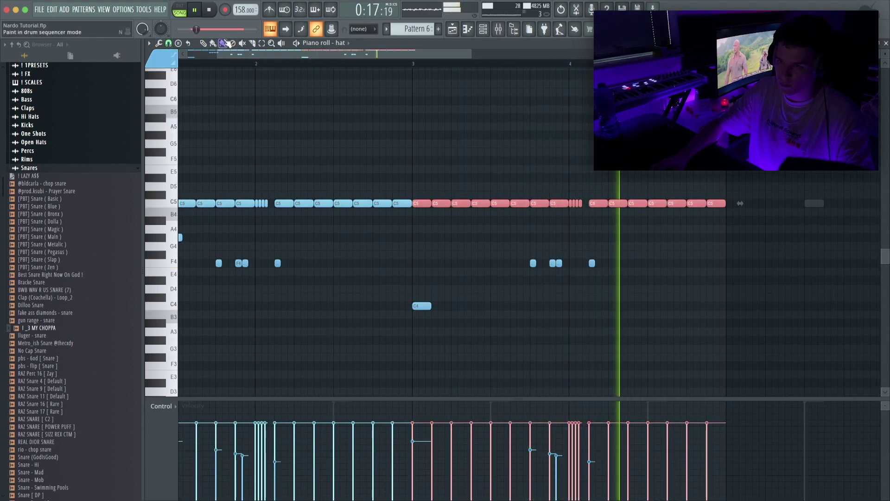
{"action": "scroll", "coordinate": [668, 227], "scroll_direction": "up", "scroll_amount": 2}
{"action": "key", "text": "space"}
{"action": "key", "text": "space"}
{"action": "right_click", "coordinate": [635, 203]}
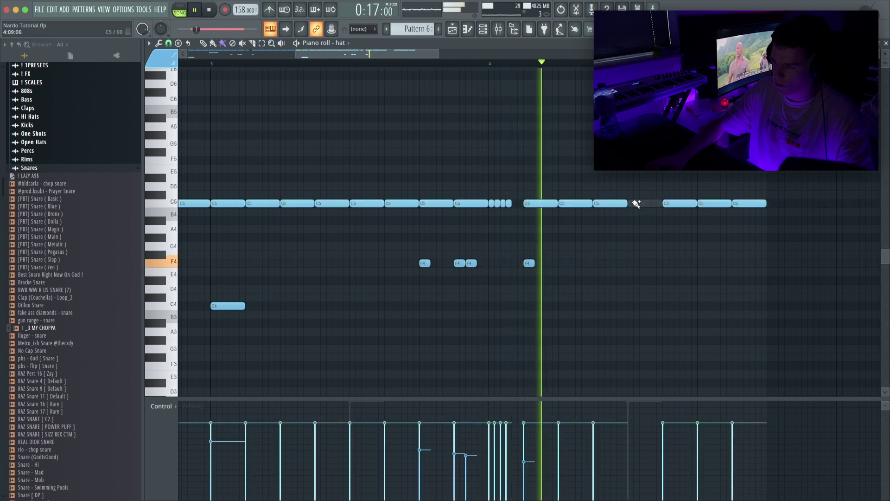
{"action": "left_click_drag", "start_coordinate": [631, 204], "coordinate": [659, 204]}
{"action": "key", "text": "space"}
{"action": "key", "text": "space"}
Replace the last hat of bar 4 with a six-note roll, and put that roll and the hat before it on A4
{"action": "right_click", "coordinate": [736, 204]}
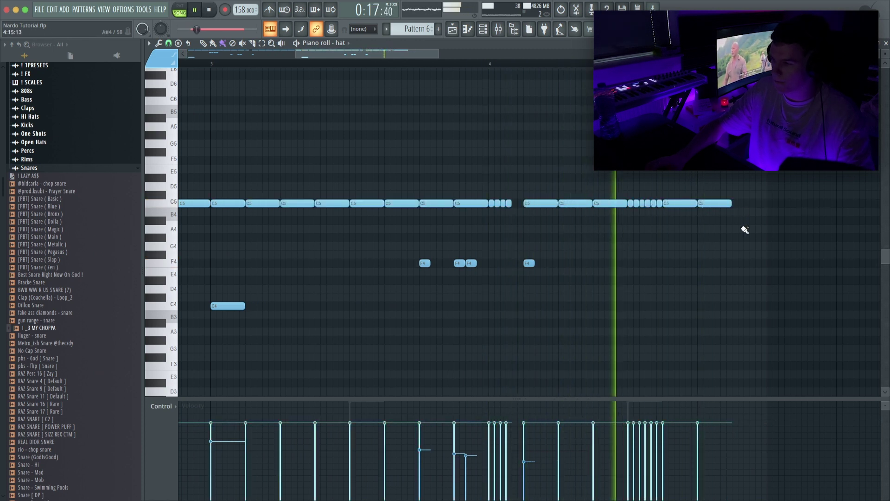
{"action": "left_click_drag", "start_coordinate": [735, 246], "coordinate": [765, 246]}
{"action": "left_click_drag", "start_coordinate": [726, 205], "coordinate": [710, 229]}
{"action": "left_click_drag", "start_coordinate": [805, 232], "coordinate": [737, 267]}
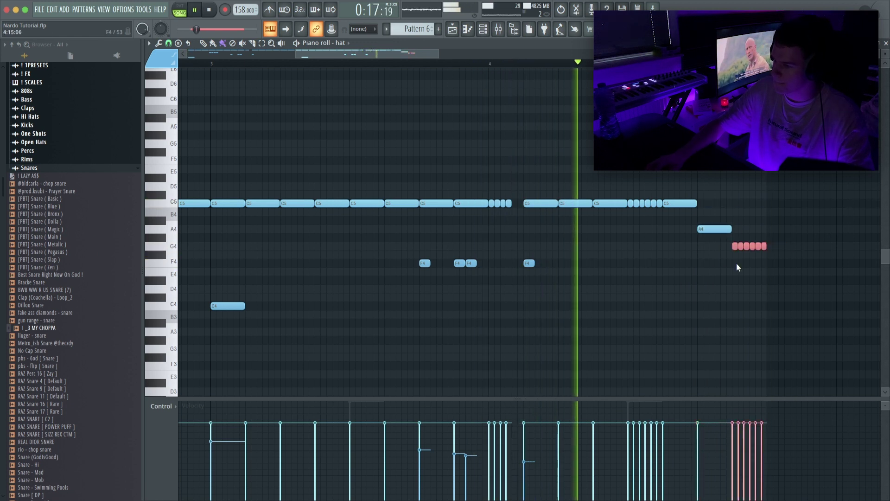
{"action": "key", "text": "shift+Up"}
{"action": "key", "text": "shift+Up"}
{"action": "scroll", "coordinate": [237, 67], "scroll_direction": "down", "scroll_amount": 1}
{"action": "scroll", "coordinate": [237, 67], "scroll_direction": "down", "scroll_amount": 6}
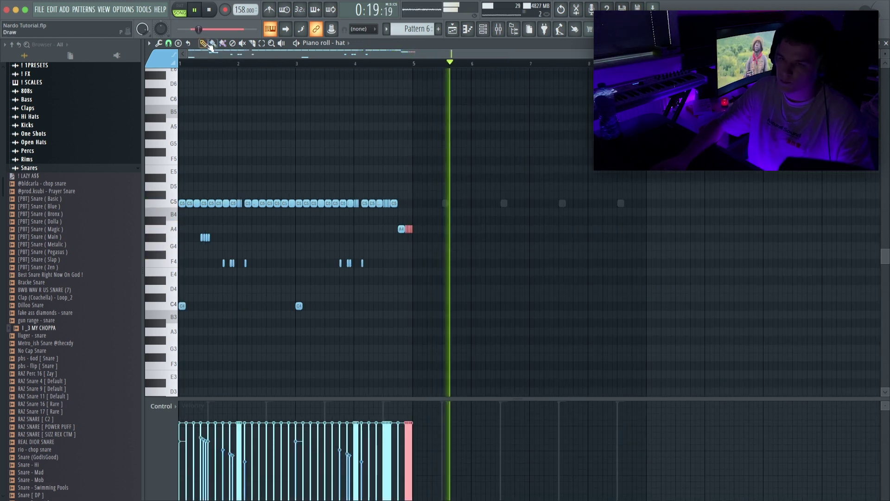
Duplicate the four-bar hat pattern into bars 5 to 8 and remove the stray high placeholder notes
{"action": "key", "text": "super+space"}
{"action": "left_click", "coordinate": [255, 100]}
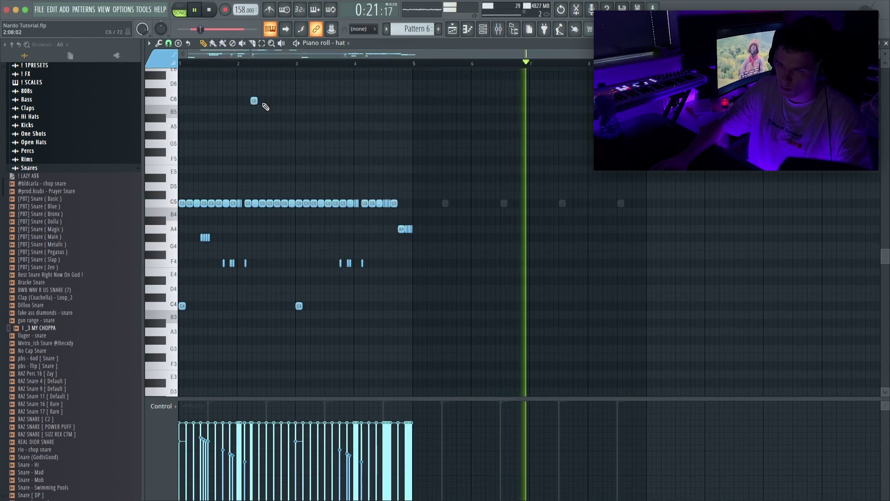
{"action": "right_click", "coordinate": [256, 100]}
{"action": "key", "text": "super+b"}
{"action": "left_click", "coordinate": [251, 112]}
{"action": "right_click", "coordinate": [251, 113]}
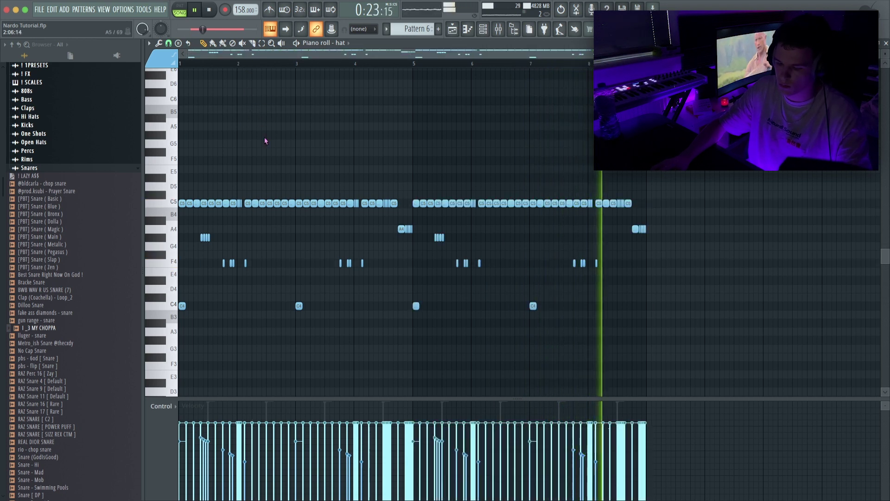
Randomize the panning and velocity levels of the hat notes slightly, at about 6%, and accept
{"action": "key", "text": "alt+r"}
{"action": "left_click_drag", "start_coordinate": [412, 295], "coordinate": [412, 290]}
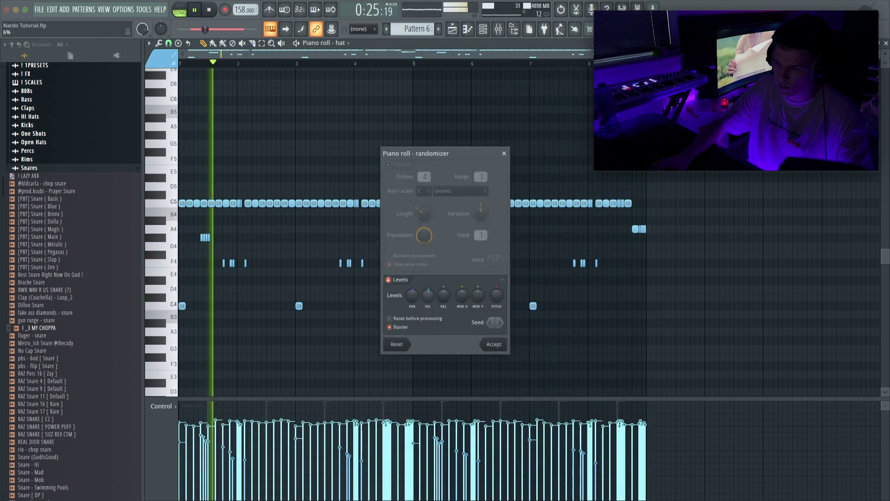
{"action": "left_click", "coordinate": [494, 344]}
{"action": "key", "text": "F6"}
{"action": "key", "text": "F6"}
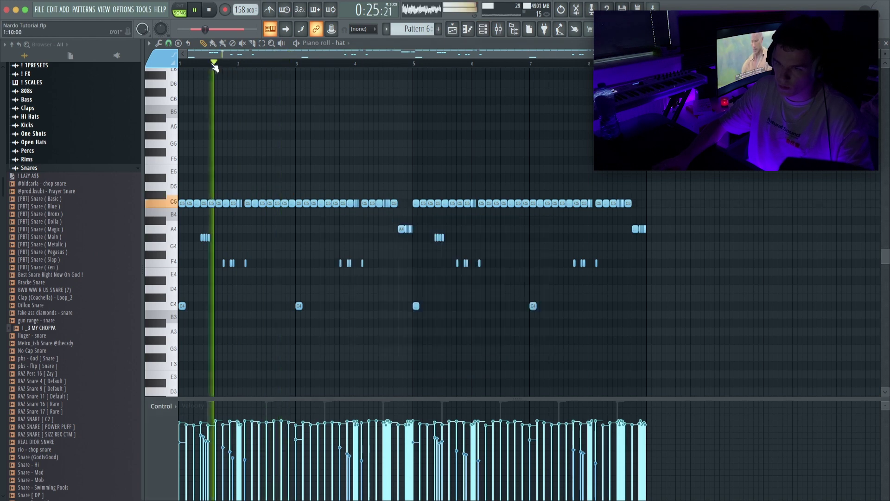
Shorten the C5 hat roll at the start of bar 2 to three notes and play the pattern back
{"action": "scroll", "coordinate": [315, 215], "scroll_direction": "up", "scroll_amount": 5}
{"action": "right_click", "coordinate": [338, 204]}
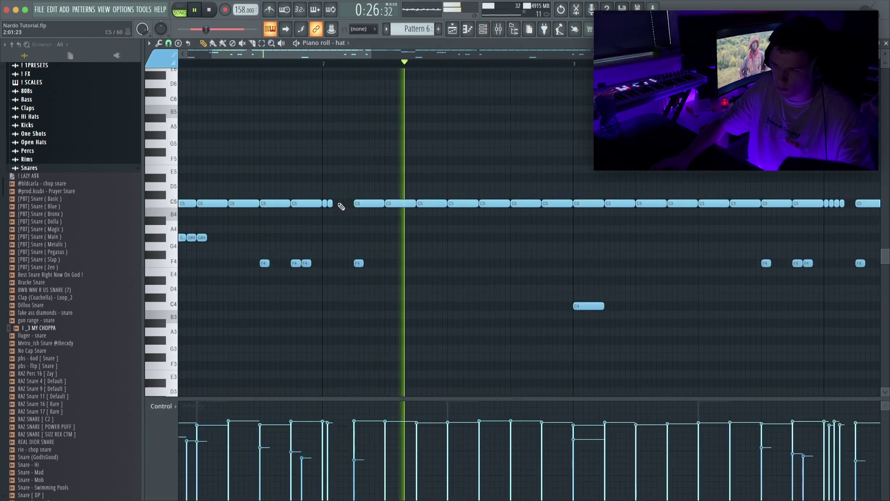
{"action": "scroll", "coordinate": [288, 65], "scroll_direction": "down", "scroll_amount": 4}
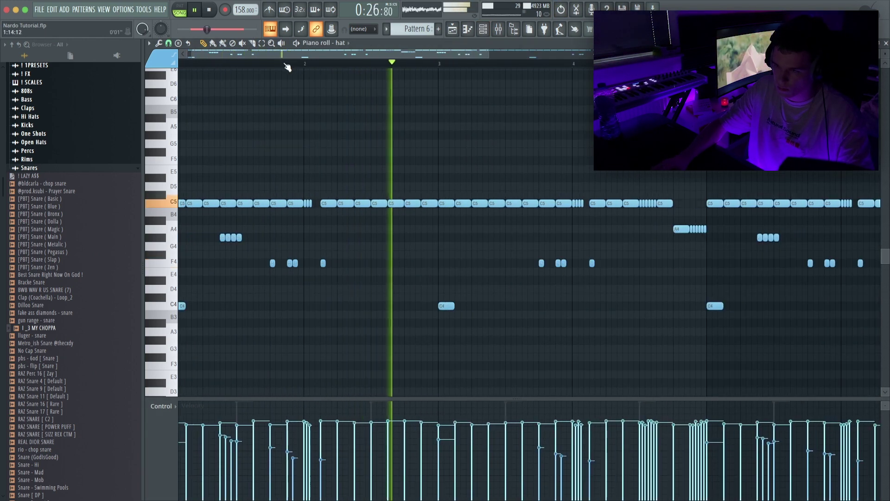
{"action": "scroll", "coordinate": [288, 65], "scroll_direction": "up", "scroll_amount": 8}
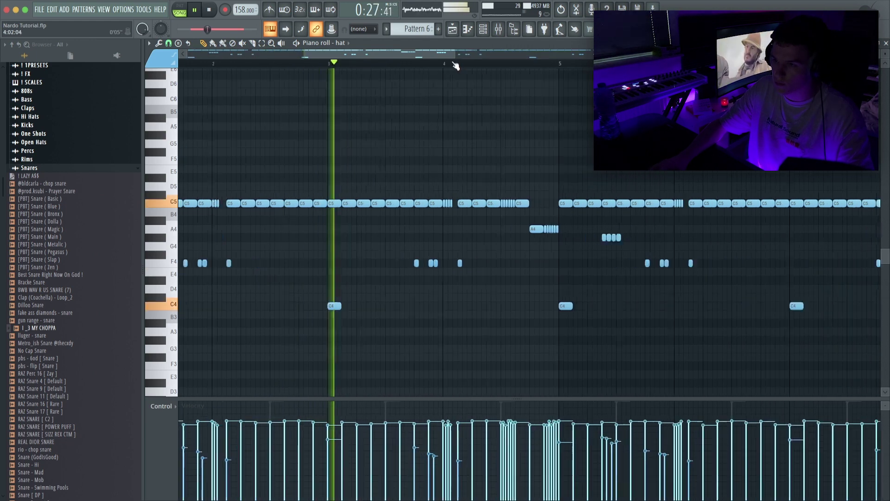
{"action": "scroll", "coordinate": [379, 66], "scroll_direction": "down", "scroll_amount": 7}
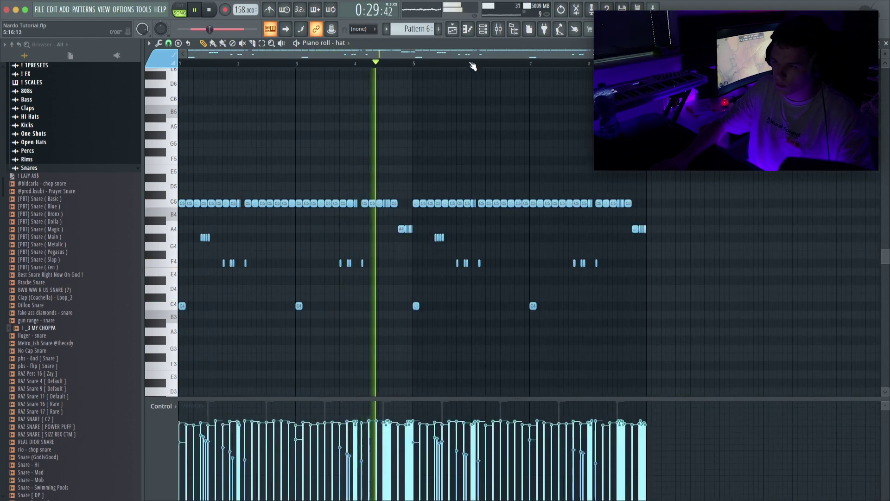
{"action": "scroll", "coordinate": [473, 66], "scroll_direction": "up", "scroll_amount": 7}
{"action": "scroll", "coordinate": [436, 66], "scroll_direction": "down", "scroll_amount": 7}
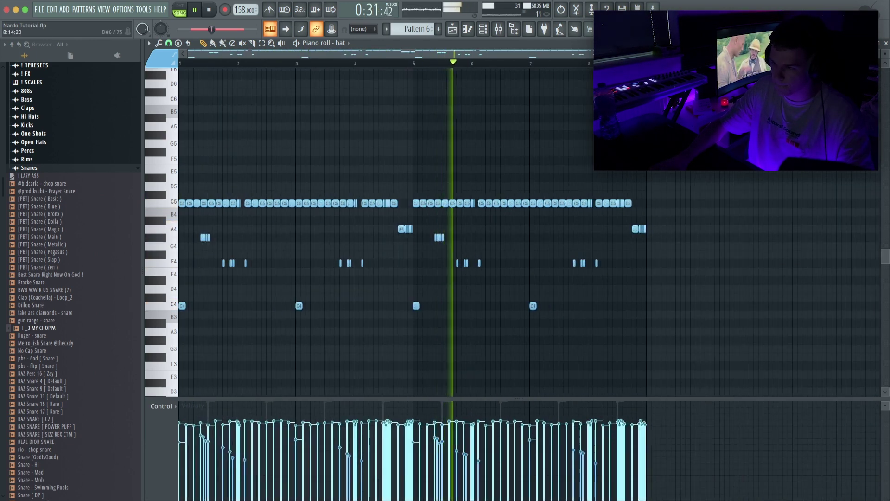
{"action": "scroll", "coordinate": [580, 66], "scroll_direction": "up", "scroll_amount": 7}
{"action": "scroll", "coordinate": [532, 67], "scroll_direction": "down", "scroll_amount": 7}
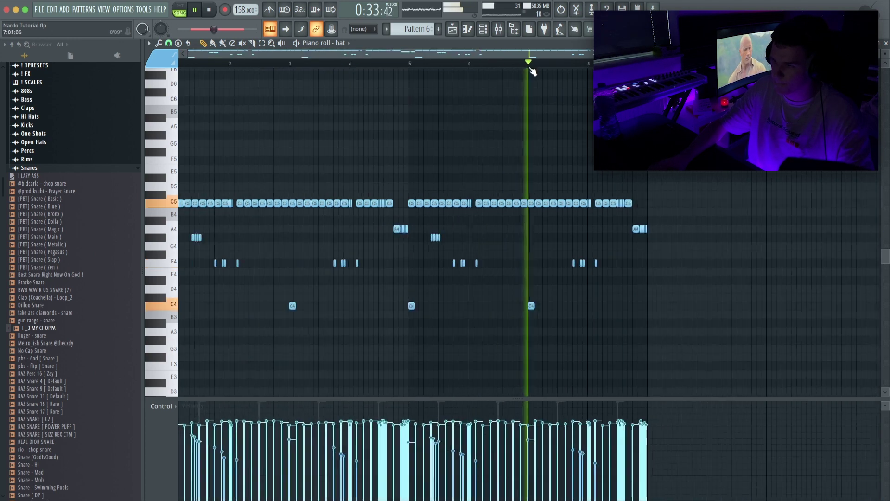
Open the open hat channel's sampler from the channel rack and set its quick fade-out to about 33%
{"action": "left_click", "coordinate": [483, 30]}
{"action": "left_click_drag", "start_coordinate": [345, 310], "coordinate": [345, 313]}
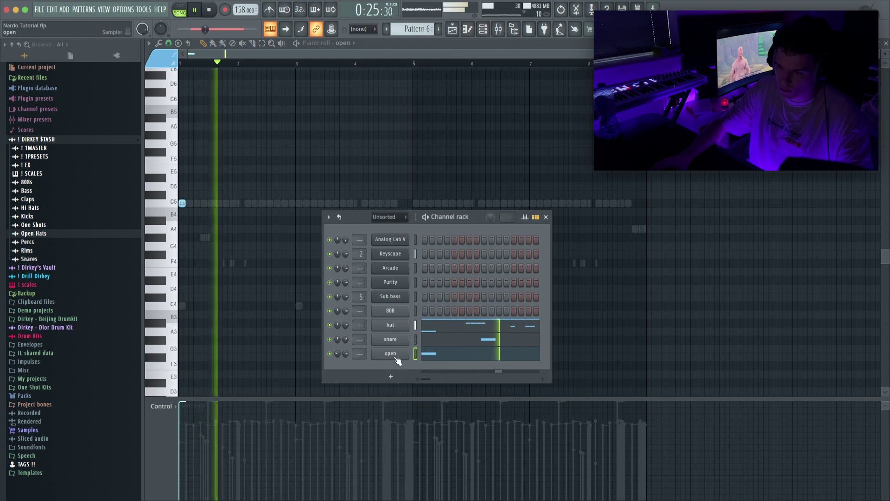
{"action": "left_click", "coordinate": [390, 353]}
{"action": "key", "text": "space"}
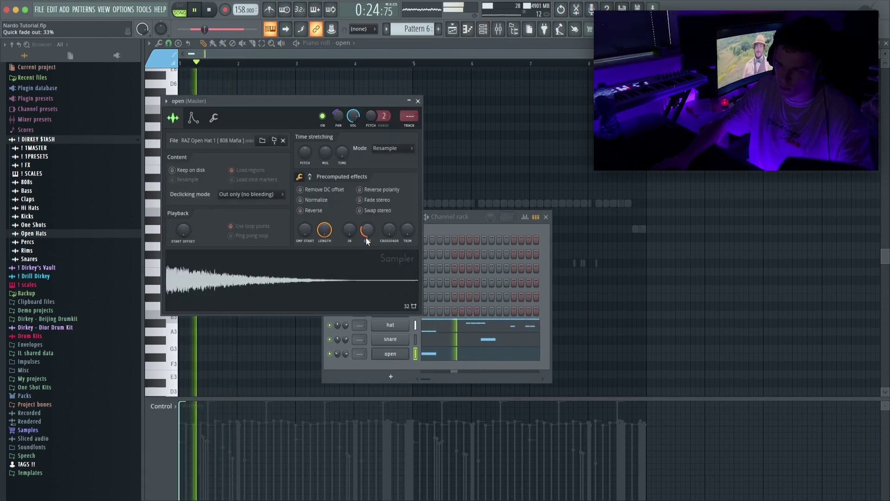
{"action": "key", "text": "Escape"}
{"action": "key", "text": "Escape"}
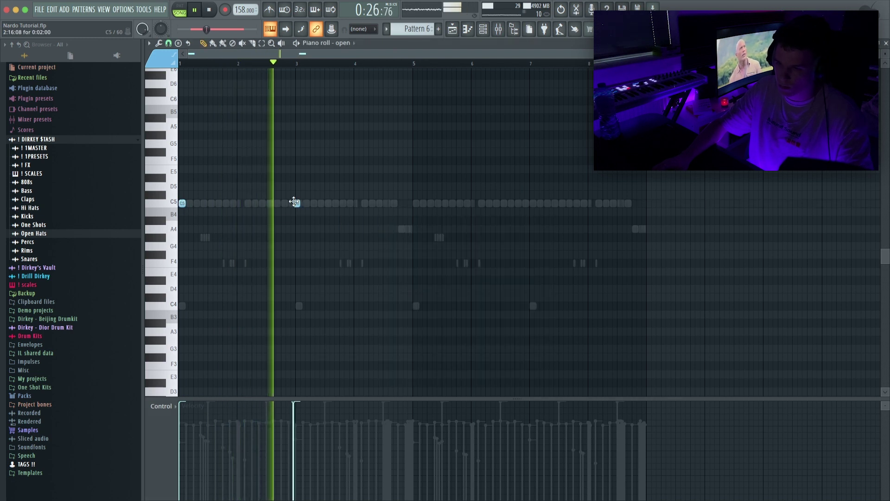
With snapping set to Line, keep a second open hat at the start of bar 3 and repeat the C5 pair in bars 5 and 7
{"action": "left_click", "coordinate": [168, 42]}
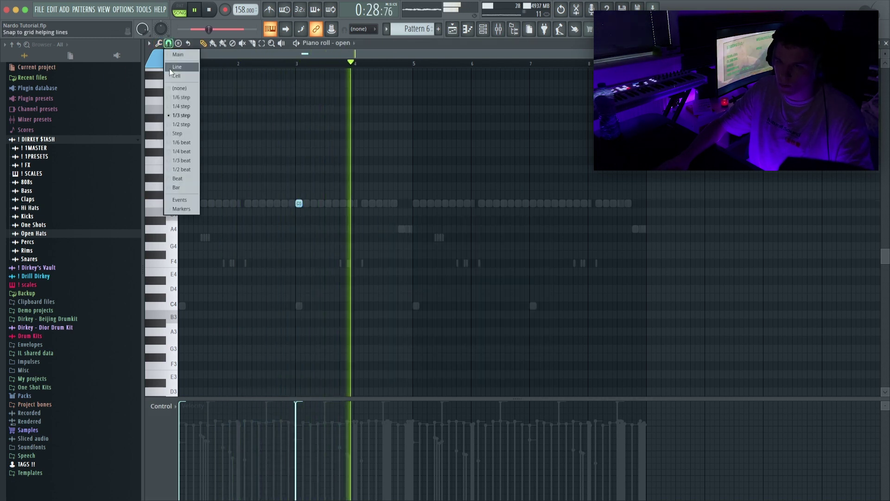
{"action": "left_click", "coordinate": [170, 68]}
{"action": "key", "text": "space"}
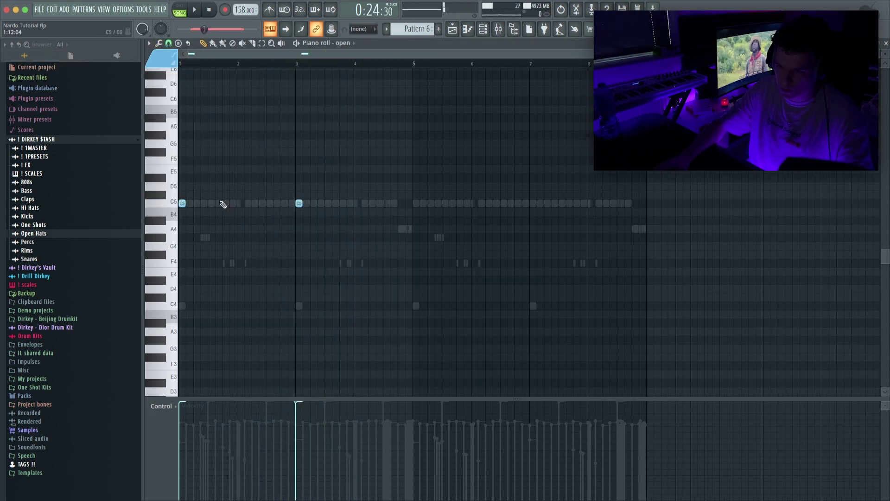
{"action": "key", "text": "space"}
{"action": "left_click_drag", "start_coordinate": [414, 63], "coordinate": [180, 64], "text": "ctrl"}
{"action": "key", "text": "ctrl+b"}
{"action": "key", "text": "ctrl+d"}
{"action": "left_click", "coordinate": [424, 152]}
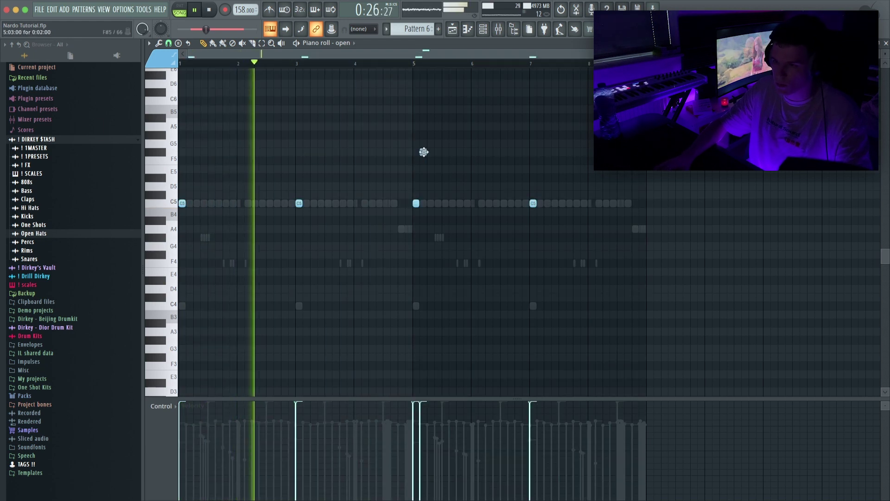
Check the drum channels in the channel rack and browse the samples in the Snares folder
{"action": "key", "text": "F6"}
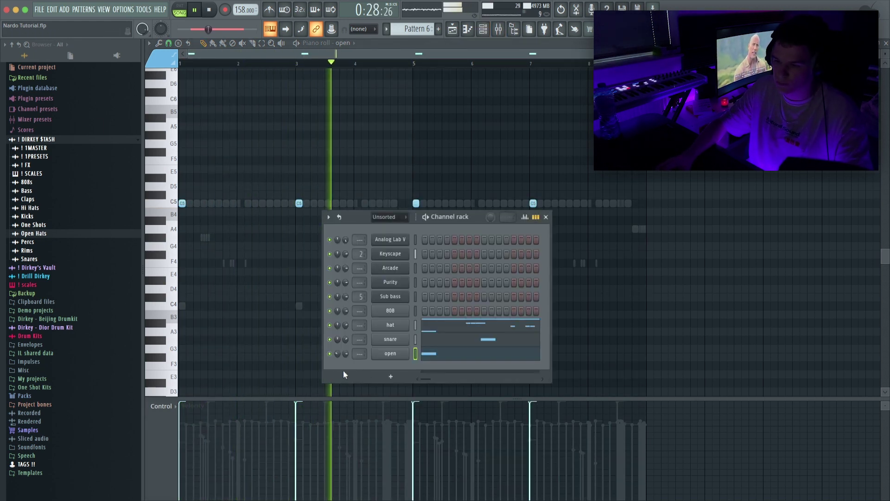
{"action": "key", "text": "F6"}
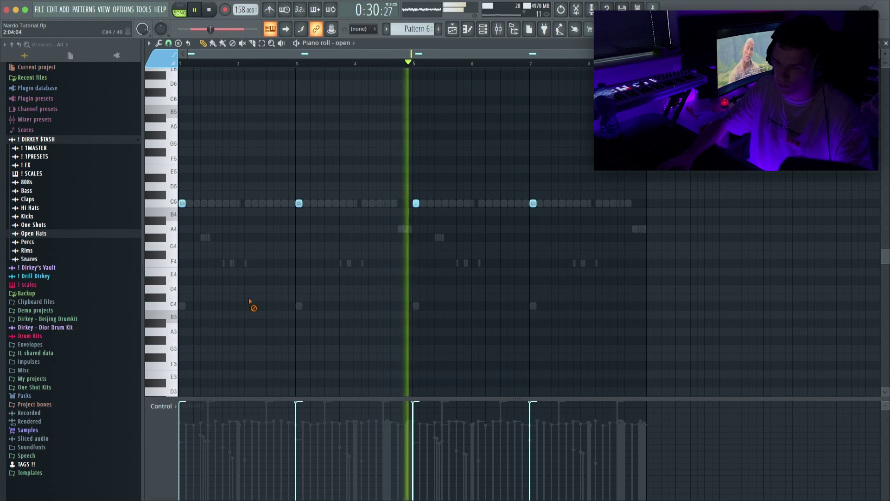
{"action": "key", "text": "F6"}
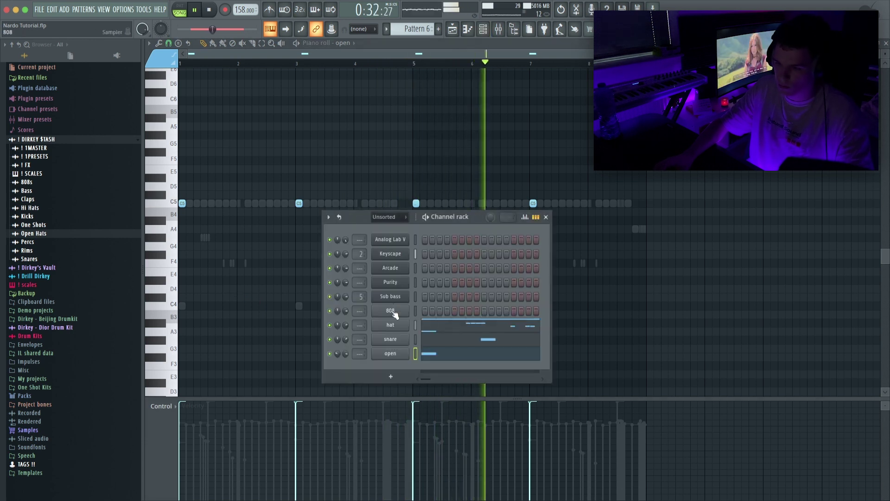
{"action": "left_click", "coordinate": [28, 258]}
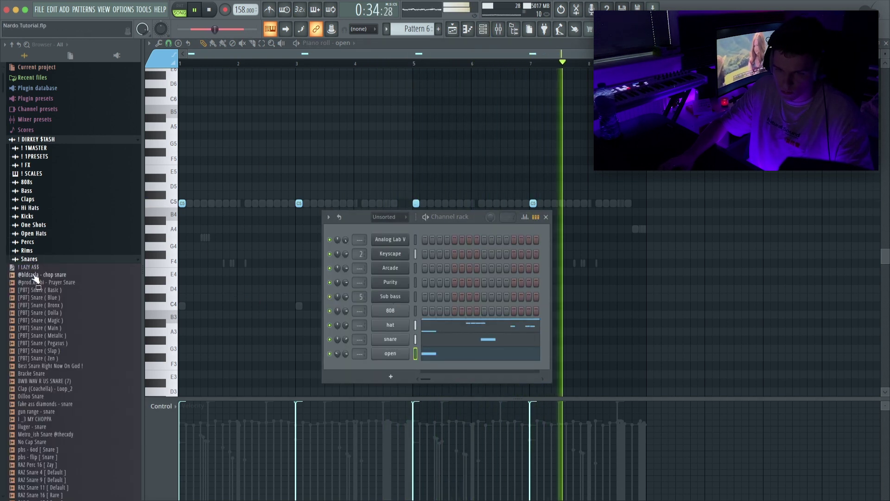
{"action": "scroll", "coordinate": [51, 315], "scroll_direction": "down", "scroll_amount": 4}
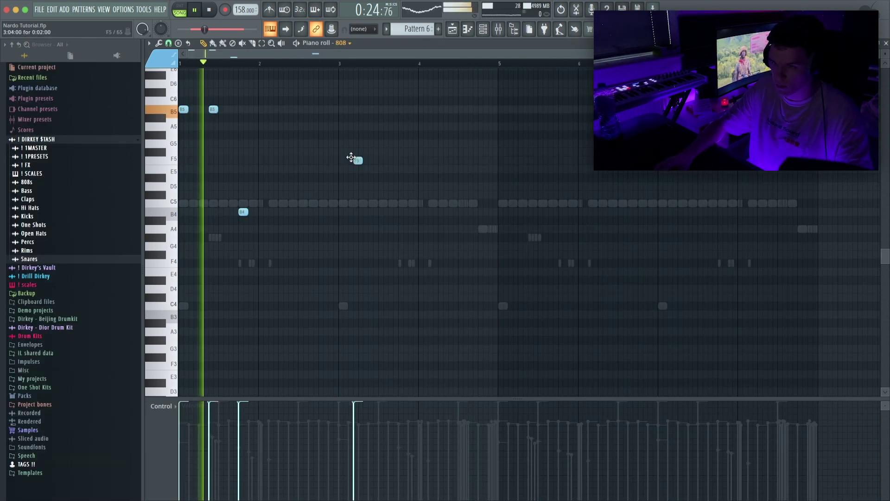
Delete the stray F5 808 note in bar 3 and place B4 notes at the start and end of bar 3 and two in bar 4
{"action": "right_click", "coordinate": [353, 159]}
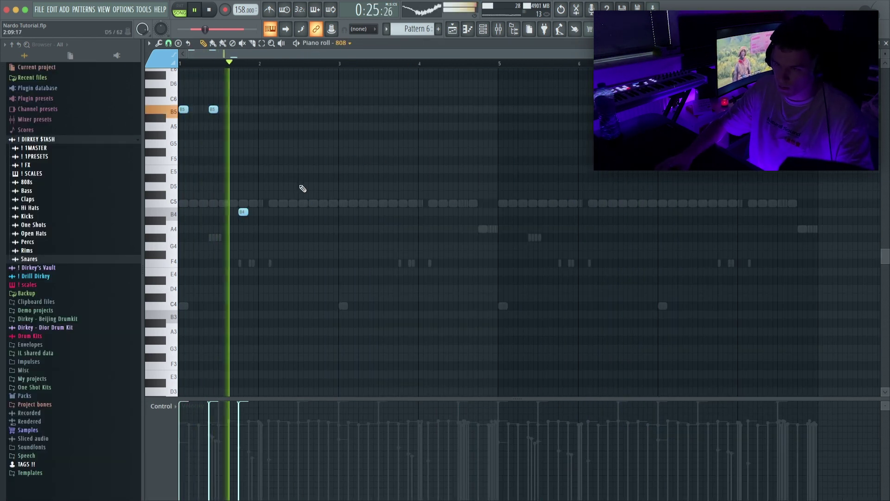
{"action": "left_click", "coordinate": [342, 212]}
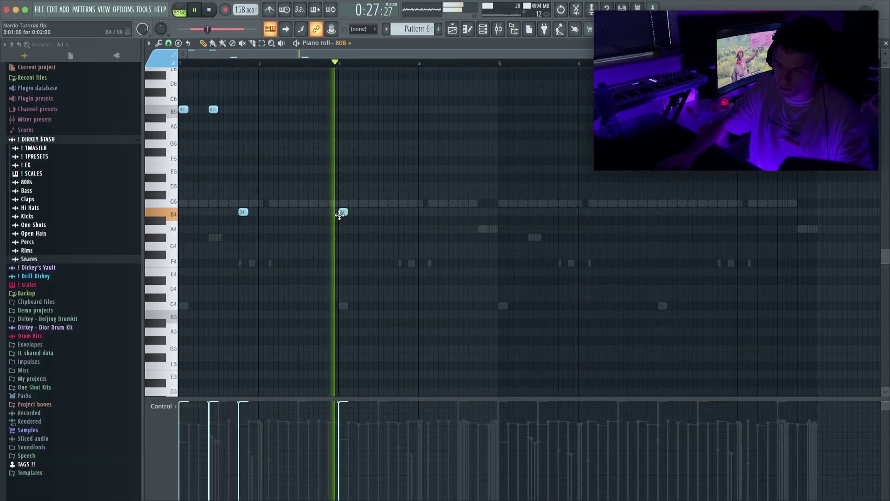
{"action": "left_click", "coordinate": [410, 212]}
{"action": "left_click", "coordinate": [443, 212]}
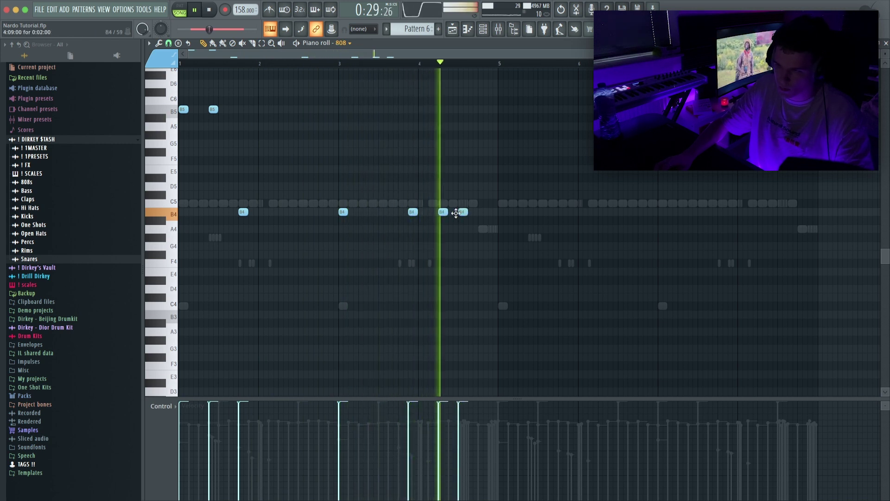
{"action": "left_click", "coordinate": [453, 212]}
{"action": "key", "text": "space"}
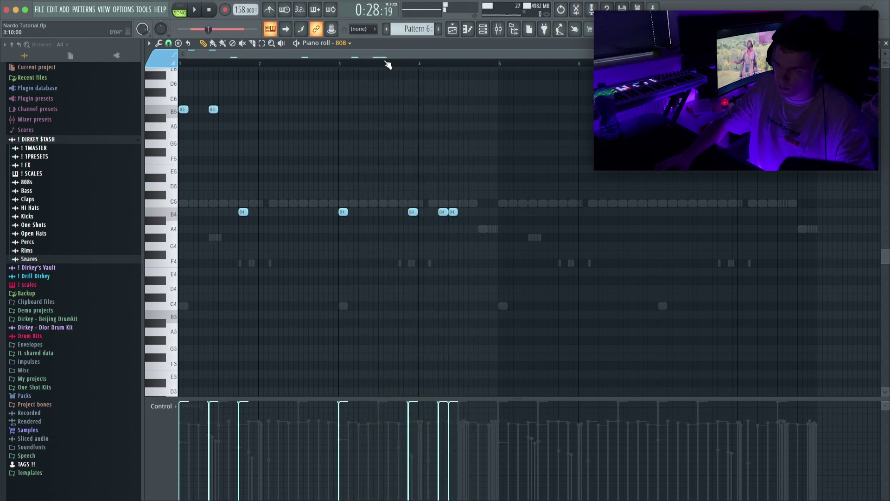
Raise all the 808 notes by an octave and place two adjacent F#6 notes late in bar 4
{"action": "left_click", "coordinate": [335, 62]}
{"action": "key", "text": "space"}
{"action": "key", "text": "super+Up"}
{"action": "scroll", "coordinate": [443, 146], "scroll_direction": "up", "scroll_amount": 3}
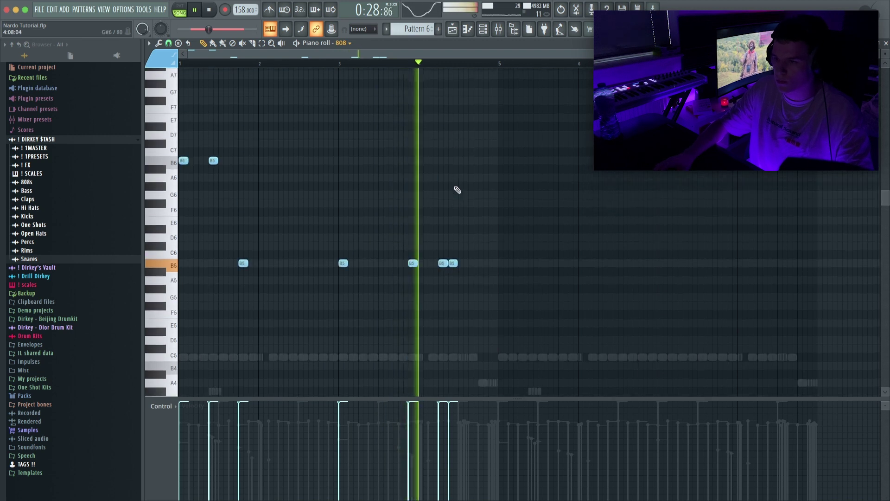
{"action": "key", "text": "space"}
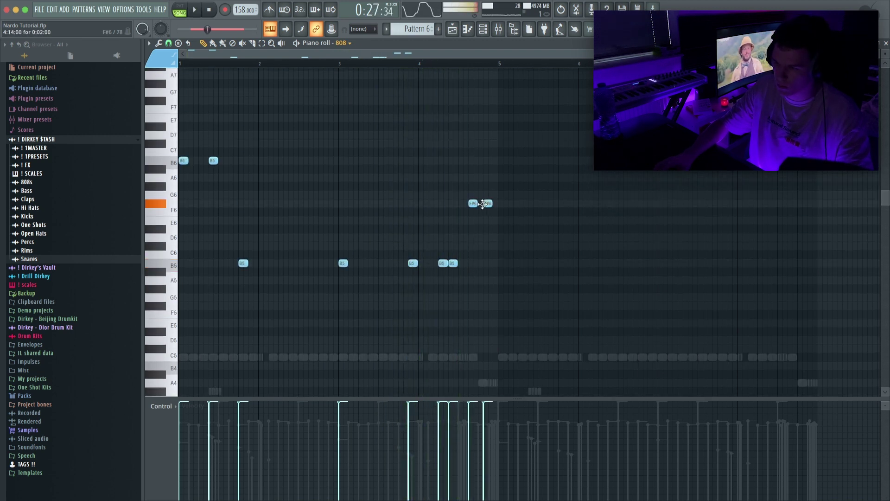
{"action": "left_click_drag", "start_coordinate": [483, 204], "coordinate": [478, 204]}
{"action": "key", "text": "space"}
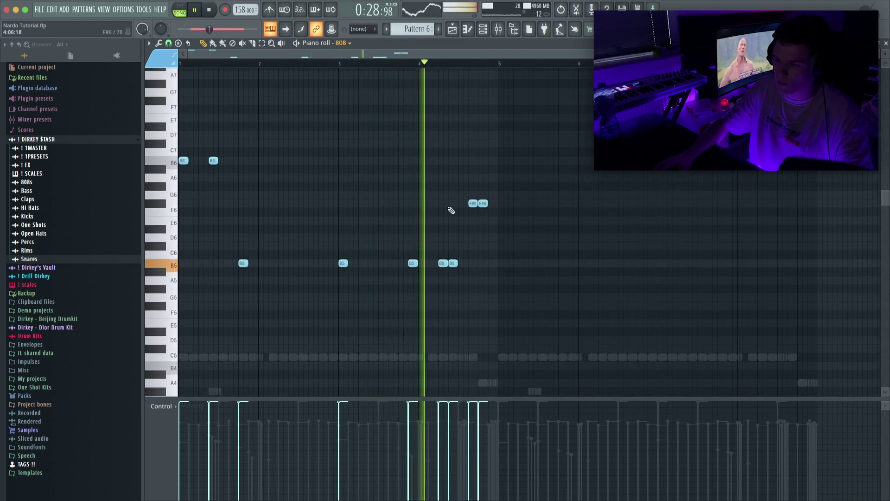
Move the first F#6 note to the start of bar 5 and extend each 808 note to reach the next one
{"action": "key", "text": "space"}
{"action": "key", "text": "space"}
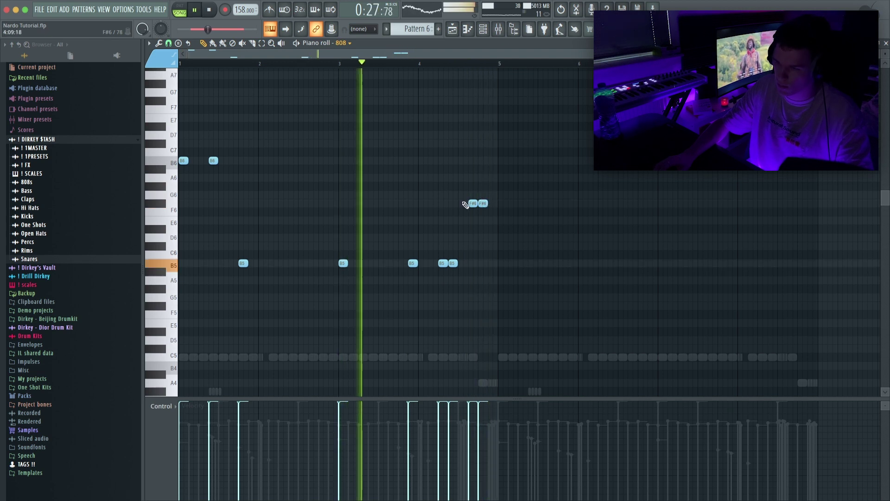
{"action": "left_click_drag", "start_coordinate": [472, 204], "coordinate": [500, 207]}
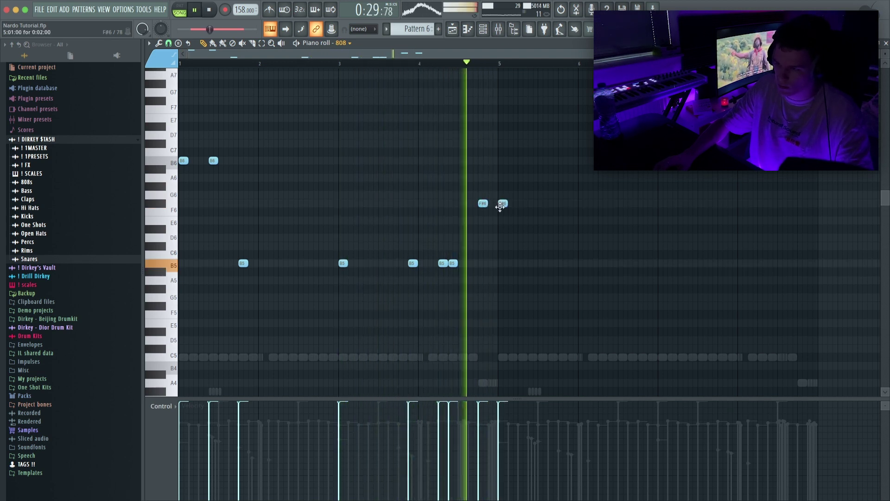
{"action": "key", "text": "ctrl+l"}
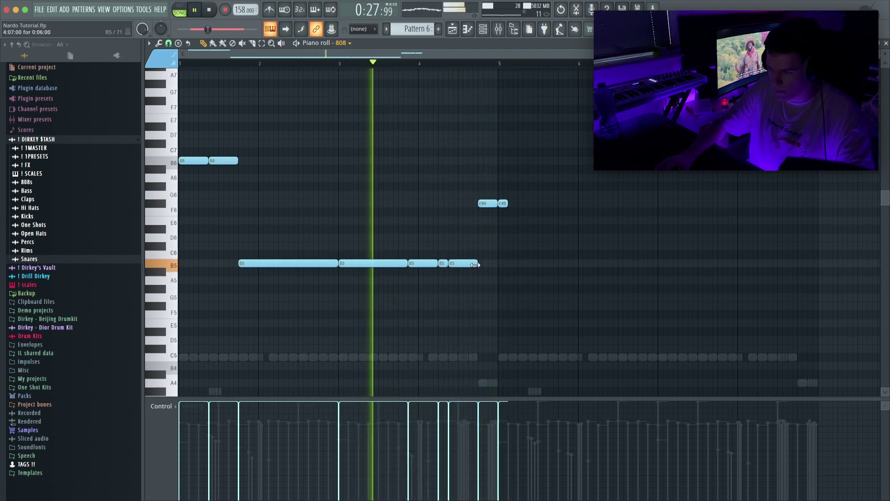
Shorten the last B5 note in bar 4 and leave a single F#6 note ending that bar, removing the extra one in bar 5
{"action": "left_click_drag", "start_coordinate": [475, 264], "coordinate": [465, 265]}
{"action": "mouse_move", "coordinate": [485, 205]}
{"action": "left_mouse_down"}
{"action": "mouse_move", "coordinate": [470, 206]}
{"action": "mouse_move", "coordinate": [495, 202]}
{"action": "left_mouse_up"}
{"action": "right_click", "coordinate": [509, 203]}
{"action": "key", "text": "space"}
{"action": "left_click_drag", "start_coordinate": [472, 265], "coordinate": [462, 265]}
{"action": "key", "text": "space"}
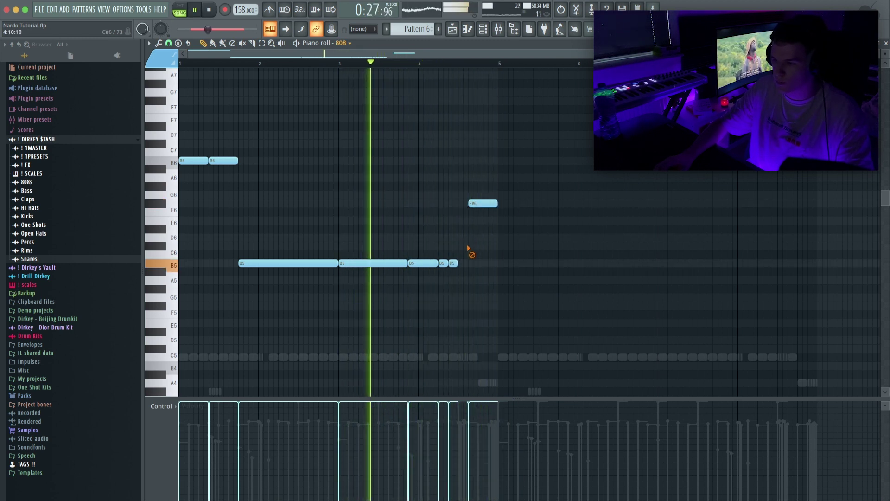
Lower all the 808 notes by an octave and duplicate the four-bar line into bars 5 to 8
{"action": "key", "text": "ctrl+Down"}
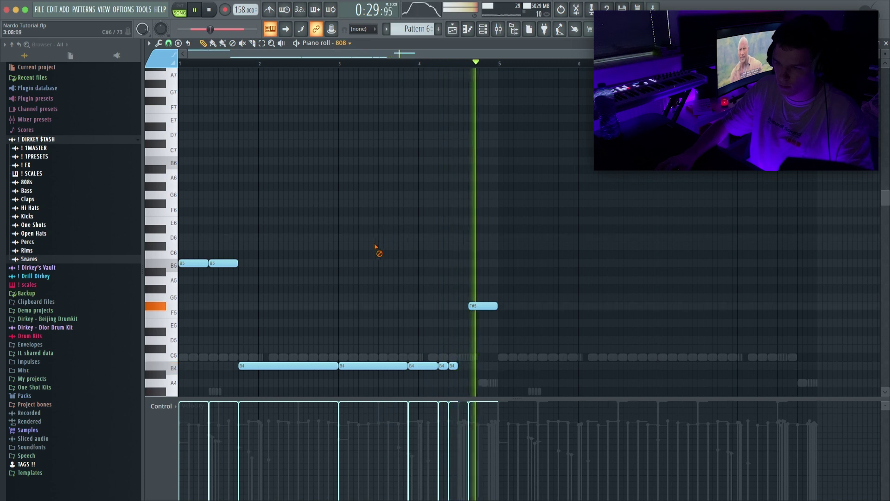
{"action": "key", "text": "ctrl+b"}
{"action": "scroll", "coordinate": [479, 56], "scroll_direction": "down", "scroll_amount": 2}
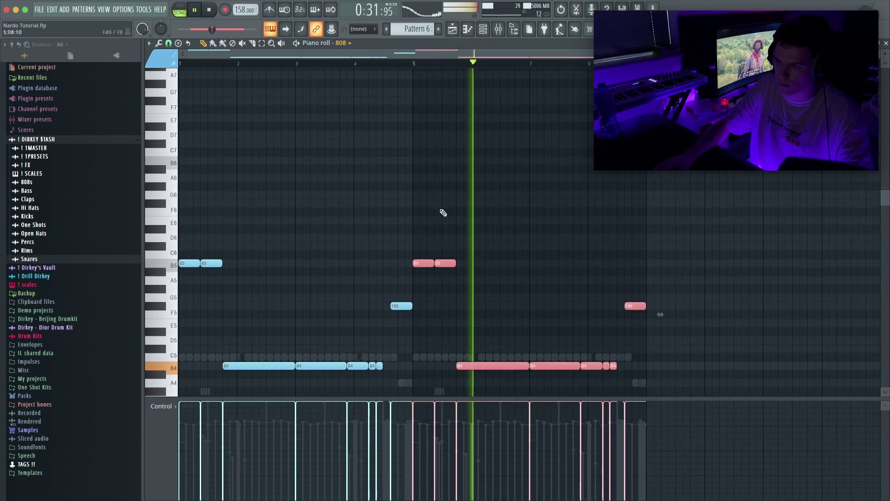
Lower the first two 808 notes of bar 5 by an octave to B4
{"action": "left_click", "coordinate": [435, 224], "text": "ctrl"}
{"action": "left_click_drag", "start_coordinate": [428, 254], "coordinate": [412, 269]}
{"action": "key", "text": "ctrl+Down"}
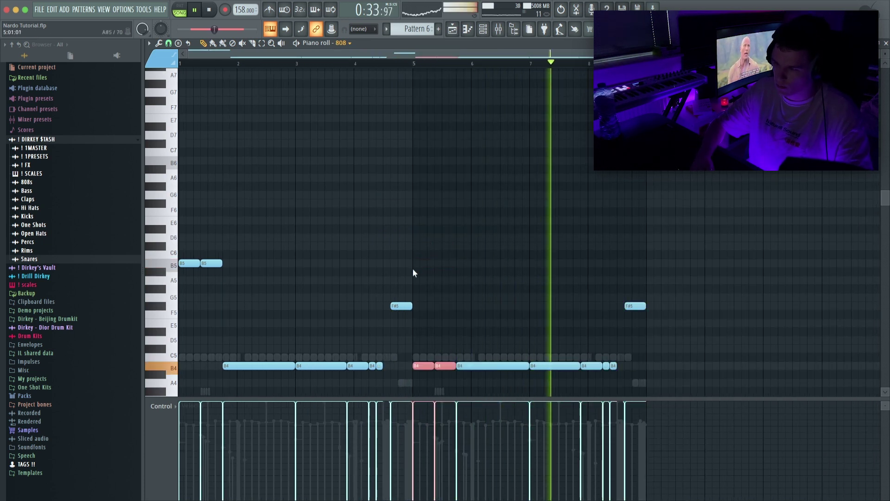
Slice the B4 808 note that crosses into bar 8 in two, then return to the Draw tool
{"action": "scroll", "coordinate": [587, 65], "scroll_direction": "up", "scroll_amount": 2}
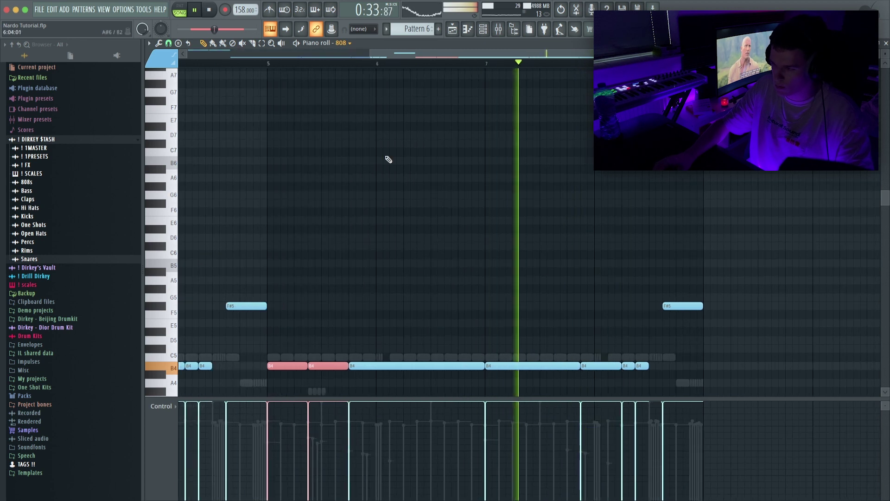
{"action": "key", "text": "space"}
{"action": "key", "text": "space"}
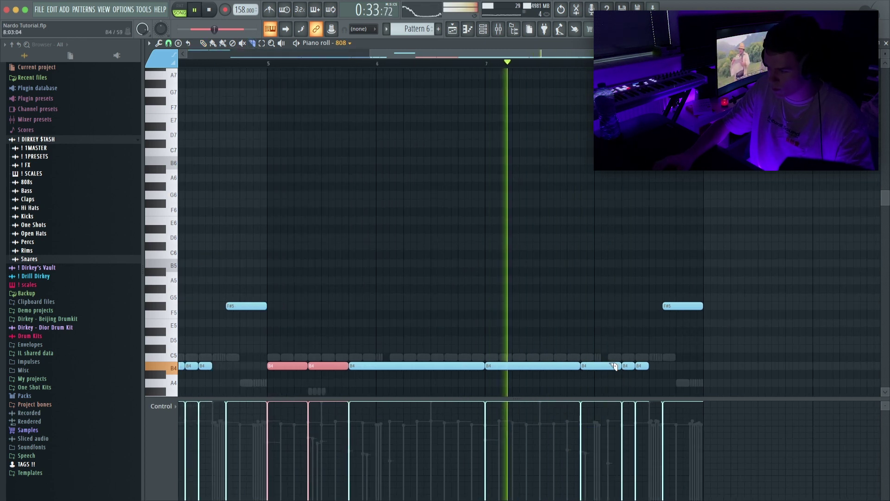
{"action": "left_click_drag", "start_coordinate": [610, 371], "coordinate": [605, 358]}
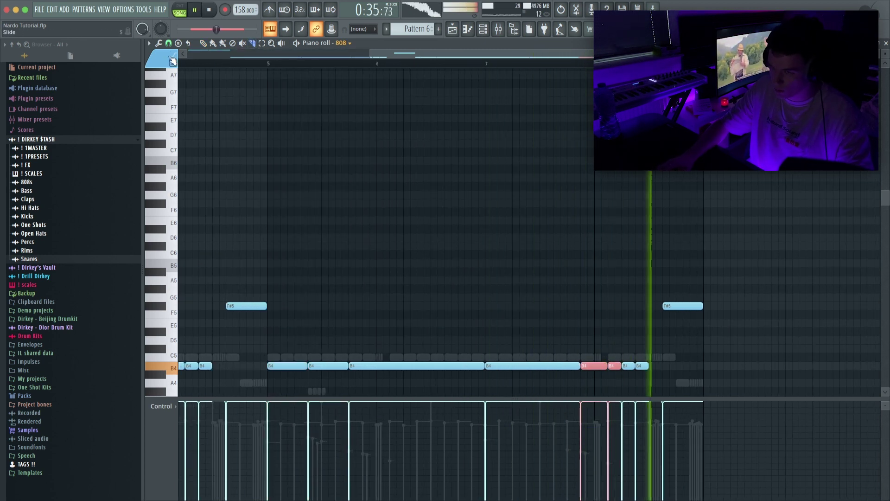
{"action": "left_click", "coordinate": [204, 44]}
Raise both pieces of the sliced 808 note to B5 and make the two short B4 notes after them one note
{"action": "key", "text": "space"}
{"action": "left_click_drag", "start_coordinate": [634, 367], "coordinate": [604, 380]}
{"action": "key", "text": "ctrl+Up"}
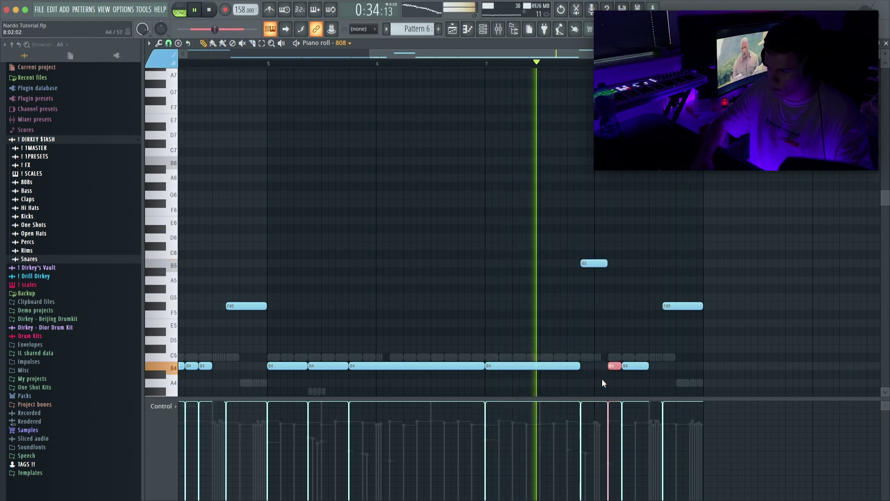
{"action": "key", "text": "ctrl+Up"}
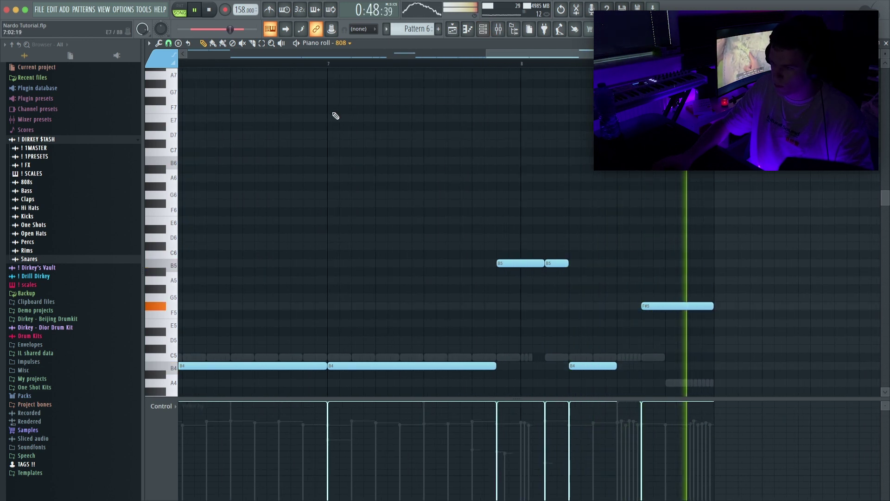
Replace the closing F#5 808 note in bar 8 with a G5 note and three shorter F#5 notes, and show the channel rack
{"action": "left_click", "coordinate": [168, 43]}
{"action": "left_click", "coordinate": [176, 161]}
{"action": "key", "text": "space"}
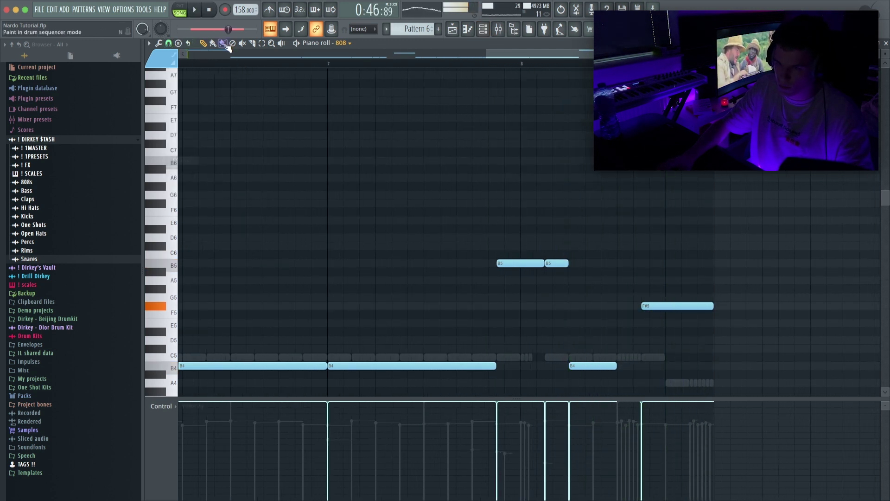
{"action": "key", "text": "space"}
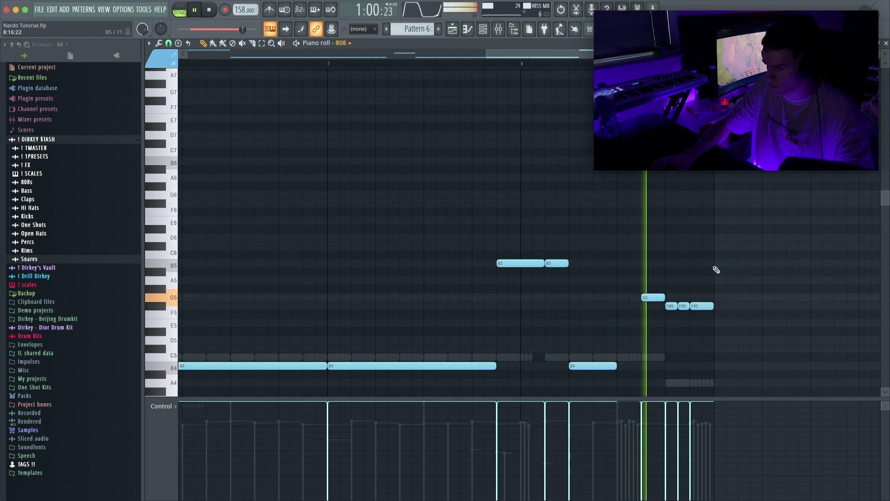
{"action": "left_click", "coordinate": [486, 31]}
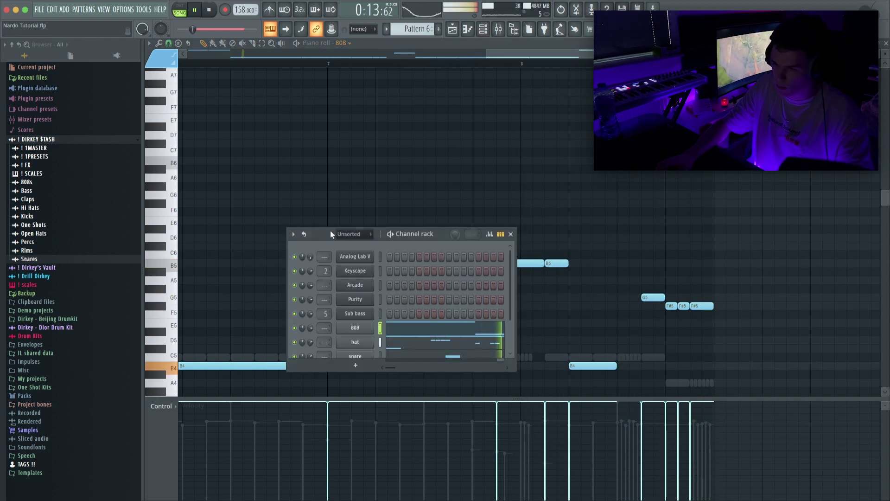
Move the channel rack higher and enlarge it so all its channels show
{"action": "left_click_drag", "start_coordinate": [332, 234], "coordinate": [327, 204]}
{"action": "left_click", "coordinate": [326, 342]}
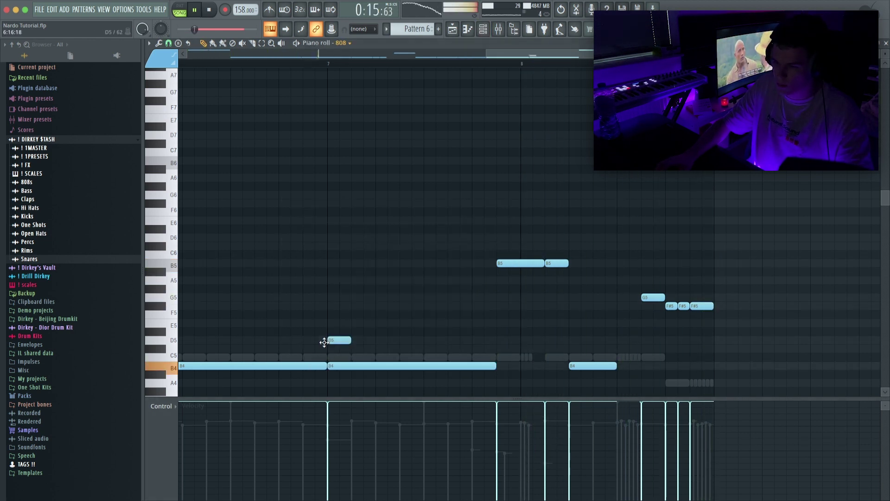
{"action": "key", "text": "F6"}
{"action": "left_click_drag", "start_coordinate": [311, 342], "coordinate": [303, 398]}
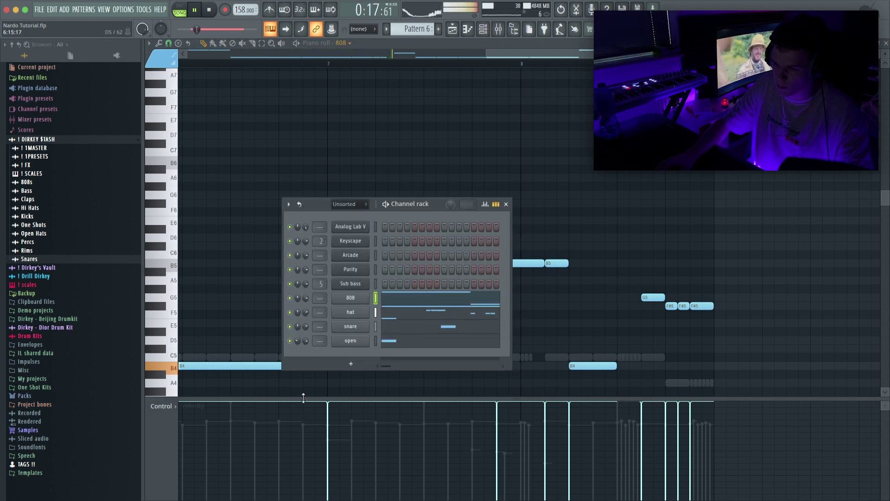
Enable the 808's volume envelope with attack, decay, sustain and release at minimum and hold at maximum, and close its settings
{"action": "left_click", "coordinate": [356, 302]}
{"action": "left_click", "coordinate": [205, 130]}
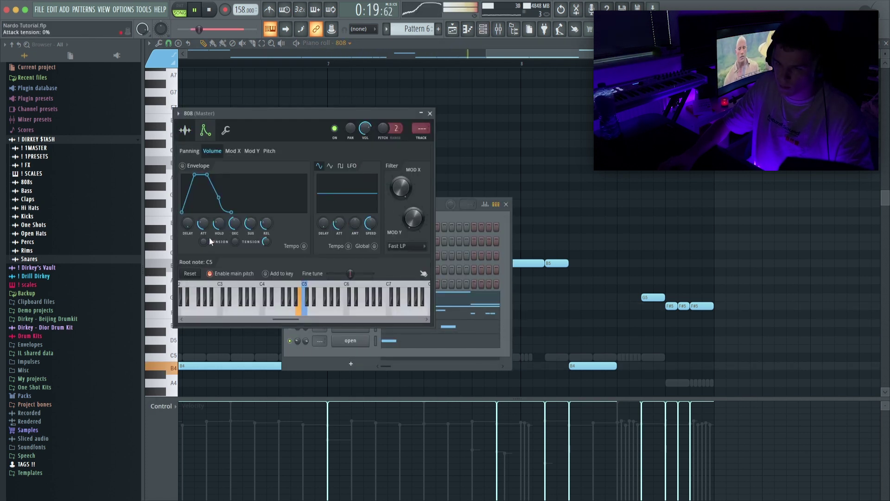
{"action": "left_click_drag", "start_coordinate": [235, 224], "coordinate": [236, 296]}
{"action": "left_click_drag", "start_coordinate": [253, 224], "coordinate": [246, 374]}
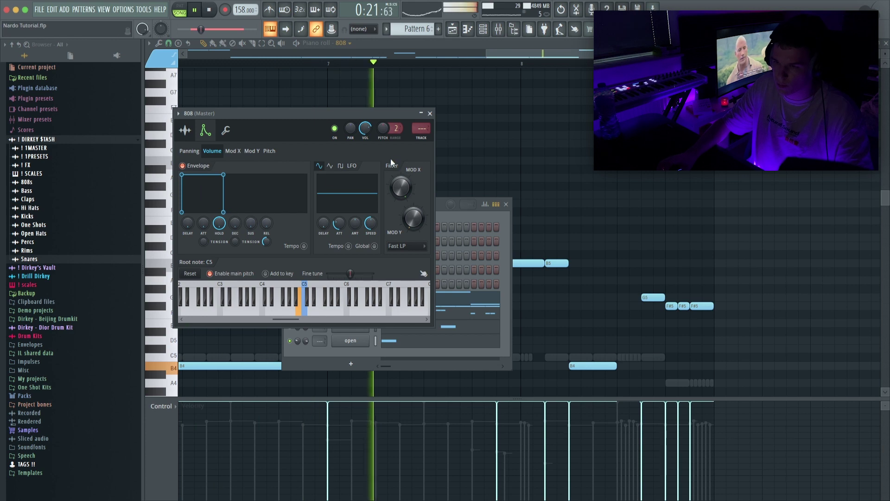
{"action": "left_click", "coordinate": [429, 114]}
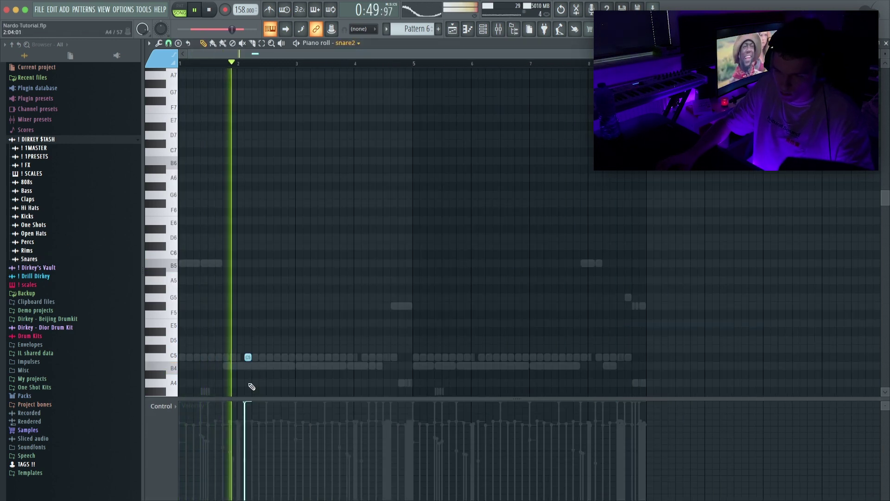
Duplicate the first two bars of the snare2 pattern into bars 3 and 4, and add a C5 note at the end of bar 4
{"action": "left_click_drag", "start_coordinate": [195, 64], "coordinate": [248, 66]}
{"action": "key", "text": "super+b"}
{"action": "key", "text": "super+d"}
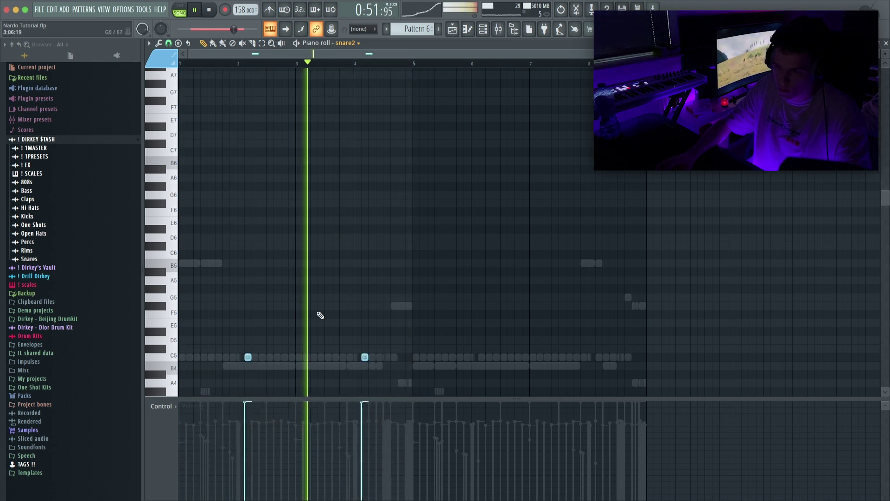
{"action": "left_click", "coordinate": [348, 357]}
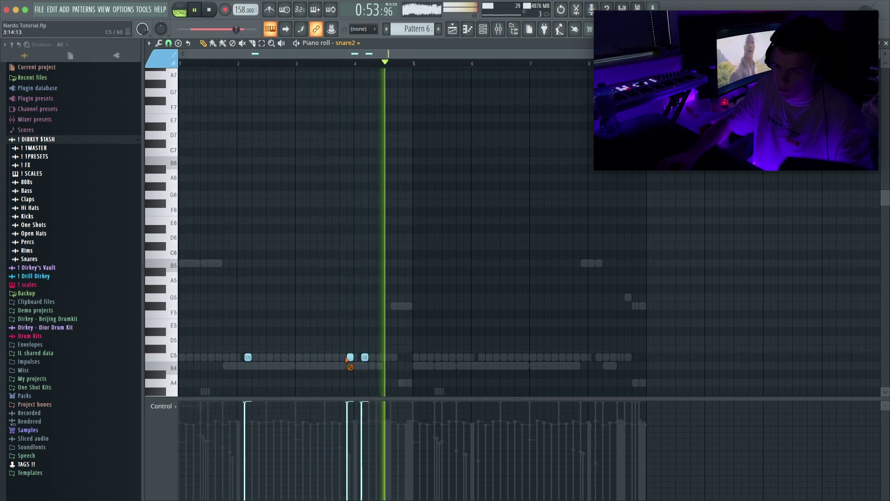
{"action": "left_click_drag", "start_coordinate": [346, 358], "coordinate": [406, 359]}
Duplicate the first four bars of snare2 notes into bars 5 to 8 and clear the selection
{"action": "left_click_drag", "start_coordinate": [414, 64], "coordinate": [179, 64]}
{"action": "key", "text": "super+b"}
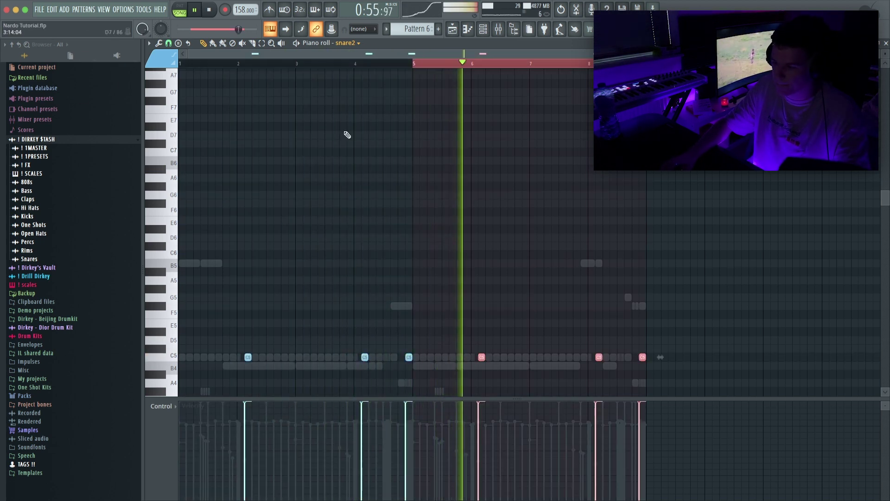
{"action": "key", "text": "super+d"}
Set the snap to 1/3 beat and paint three A5 and three G5 snare2 notes in bar 8
{"action": "scroll", "coordinate": [474, 64], "scroll_direction": "up", "scroll_amount": 5}
{"action": "scroll", "coordinate": [472, 63], "scroll_direction": "down", "scroll_amount": 5}
{"action": "scroll", "coordinate": [551, 62], "scroll_direction": "up", "scroll_amount": 3}
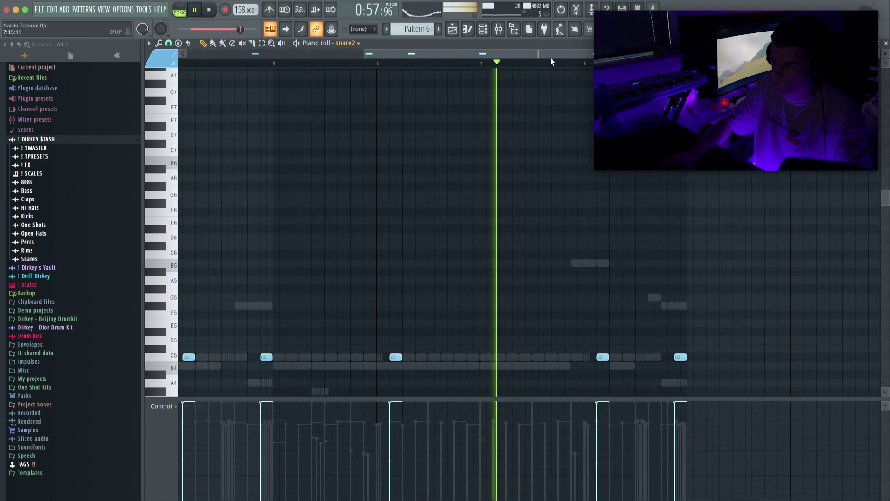
{"action": "scroll", "coordinate": [561, 70], "scroll_direction": "up", "scroll_amount": 3}
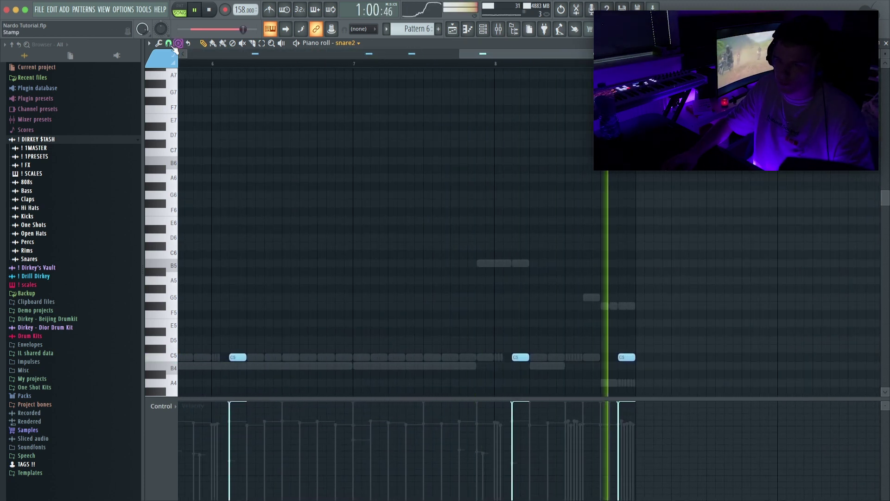
{"action": "left_click", "coordinate": [169, 43]}
{"action": "left_click", "coordinate": [178, 159]}
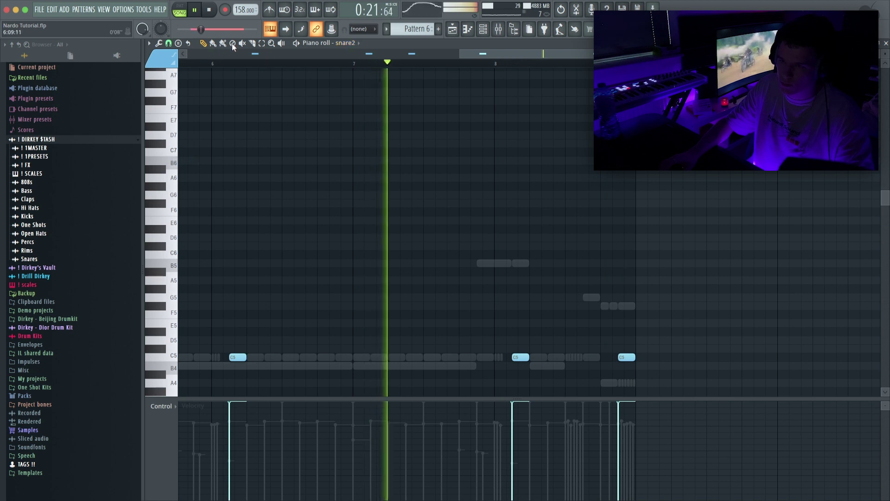
{"action": "left_click", "coordinate": [223, 43]}
{"action": "left_click_drag", "start_coordinate": [536, 280], "coordinate": [603, 300]}
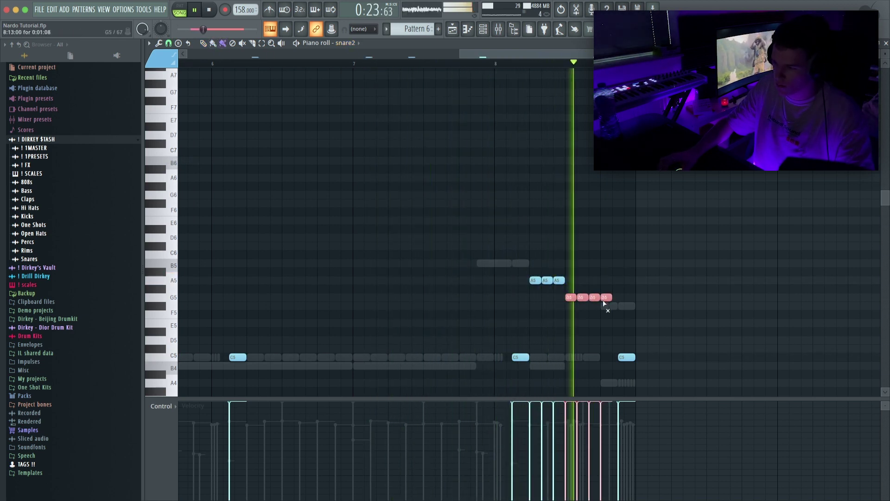
{"action": "right_click", "coordinate": [604, 299]}
Set the snap to 1/4 beat, paint a run of F#5 snare2 notes at the end of bar 8, and play it back
{"action": "left_click", "coordinate": [169, 44]}
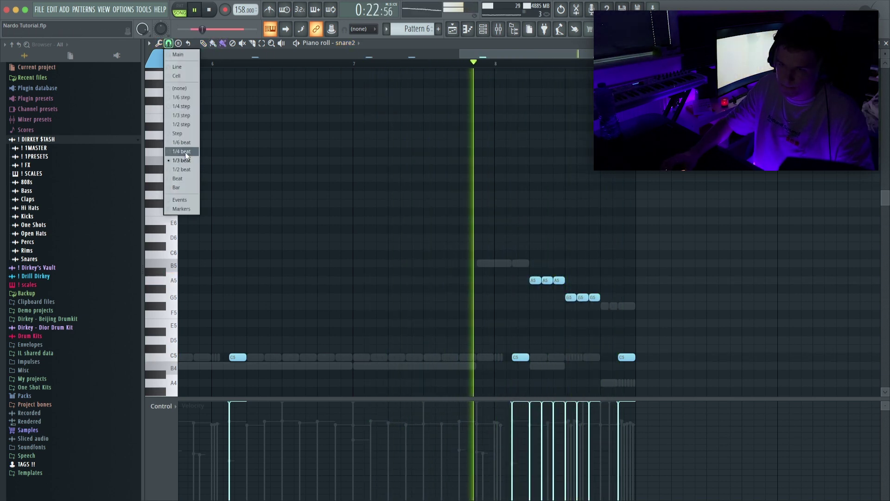
{"action": "left_click", "coordinate": [186, 152]}
{"action": "left_click_drag", "start_coordinate": [604, 306], "coordinate": [632, 312]}
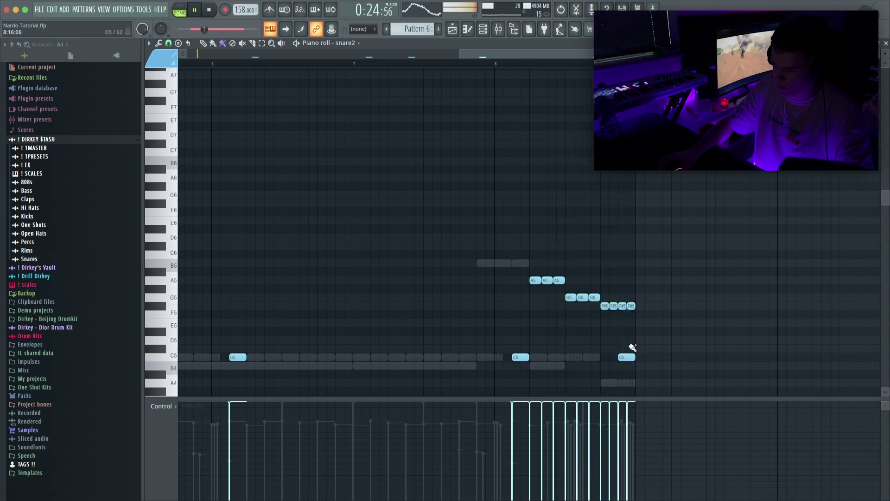
{"action": "scroll", "coordinate": [529, 64], "scroll_direction": "up", "scroll_amount": 5}
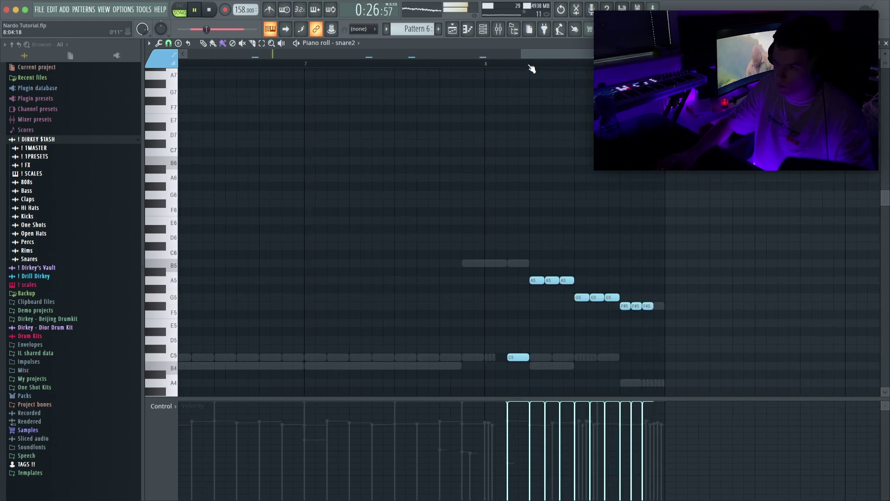
{"action": "key", "text": "space"}
{"action": "key", "text": "space"}
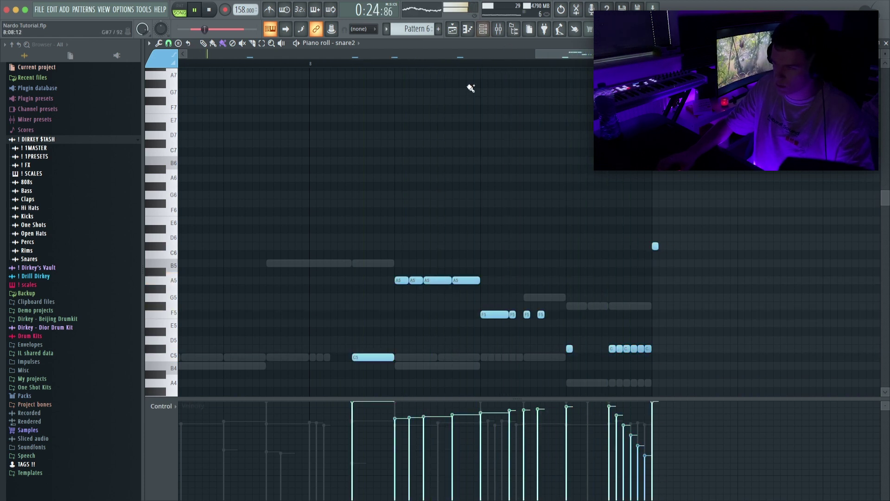
Delete the stray high snare2 note just past the end of bar 8 and return to the Draw tool
{"action": "right_click", "coordinate": [392, 70]}
{"action": "left_click_drag", "start_coordinate": [580, 220], "coordinate": [595, 237]}
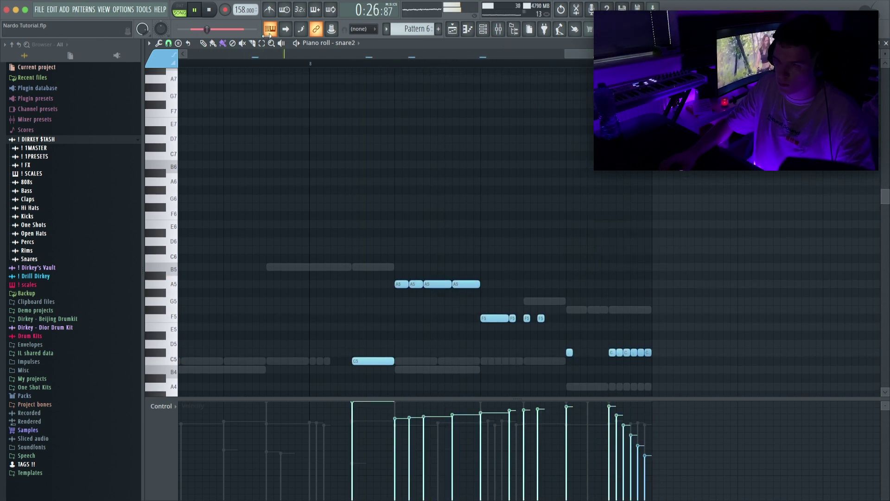
{"action": "scroll", "coordinate": [279, 70], "scroll_direction": "up", "scroll_amount": 5}
{"action": "scroll", "coordinate": [280, 73], "scroll_direction": "down", "scroll_amount": 10}
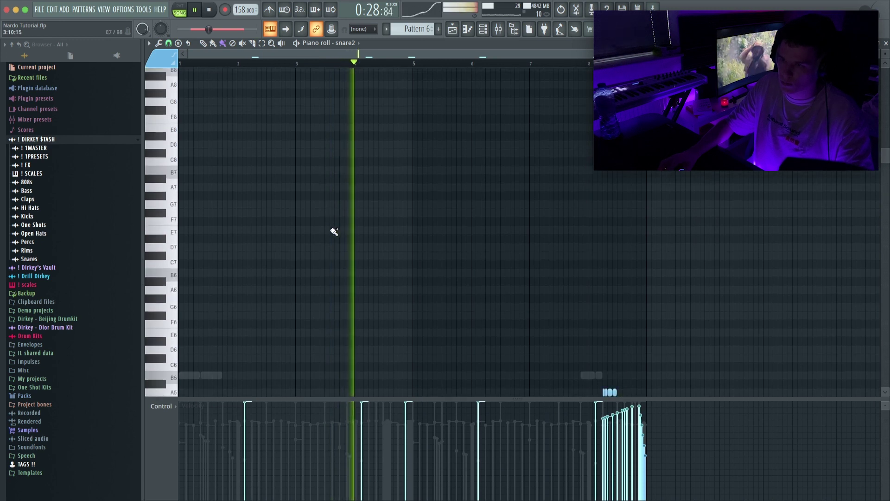
{"action": "scroll", "coordinate": [334, 230], "scroll_direction": "down", "scroll_amount": 5}
{"action": "key", "text": "space"}
{"action": "left_click", "coordinate": [203, 43]}
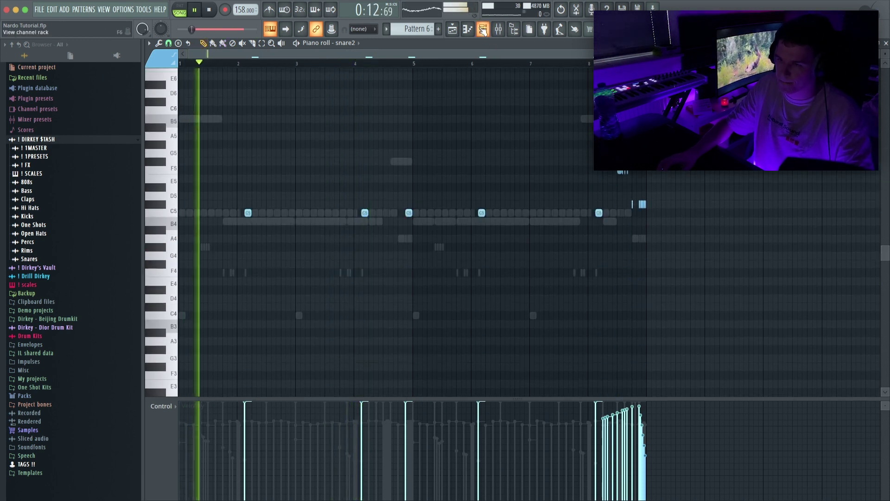
Lower the snare2 channel's volume to about 64% and reduce the velocities of the A5 notes that open its bar 8 roll
{"action": "key", "text": "F6"}
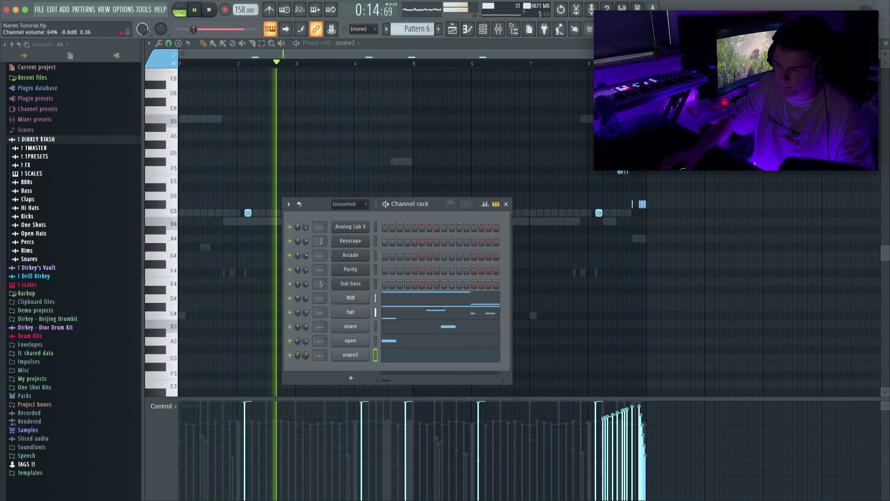
{"action": "key", "text": "F6"}
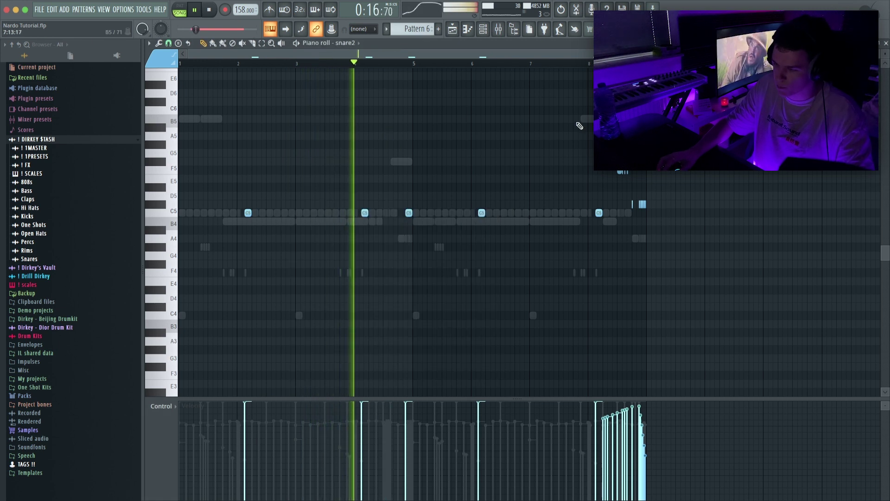
{"action": "scroll", "coordinate": [621, 132], "scroll_direction": "up", "scroll_amount": 3}
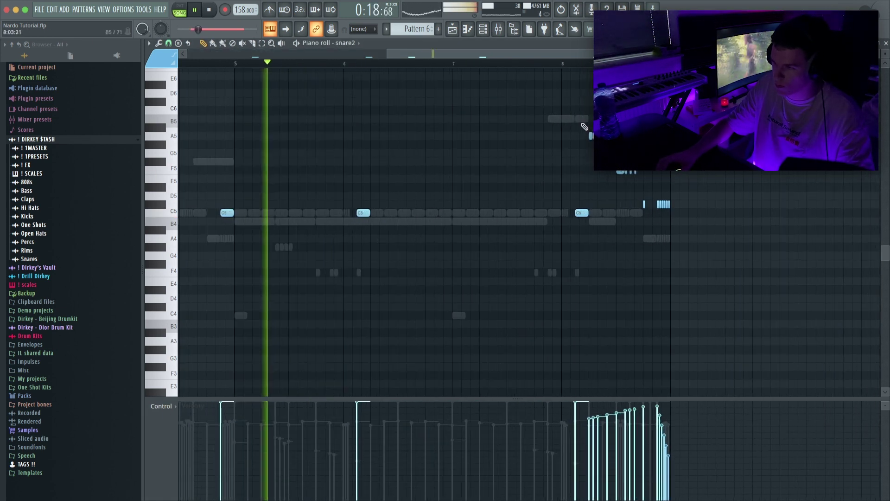
{"action": "left_click_drag", "start_coordinate": [584, 129], "coordinate": [613, 144]}
{"action": "left_click_drag", "start_coordinate": [601, 420], "coordinate": [587, 428]}
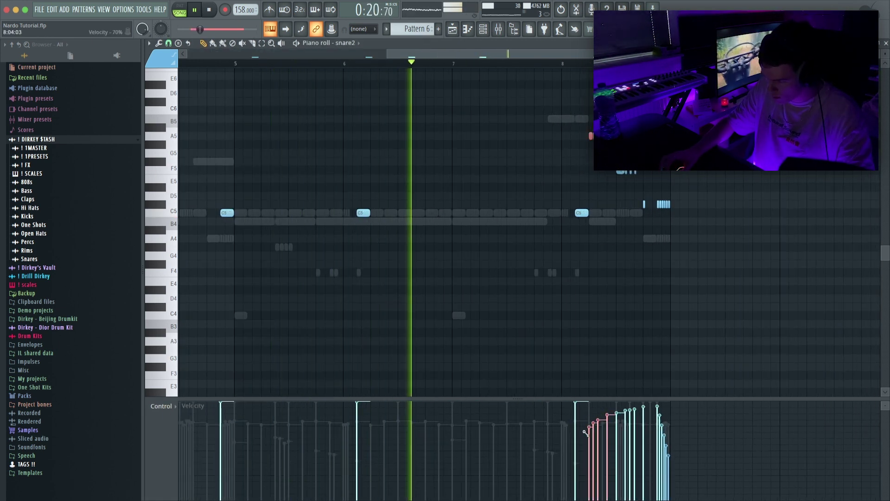
{"action": "left_click", "coordinate": [555, 281]}
{"action": "right_click", "coordinate": [554, 282]}
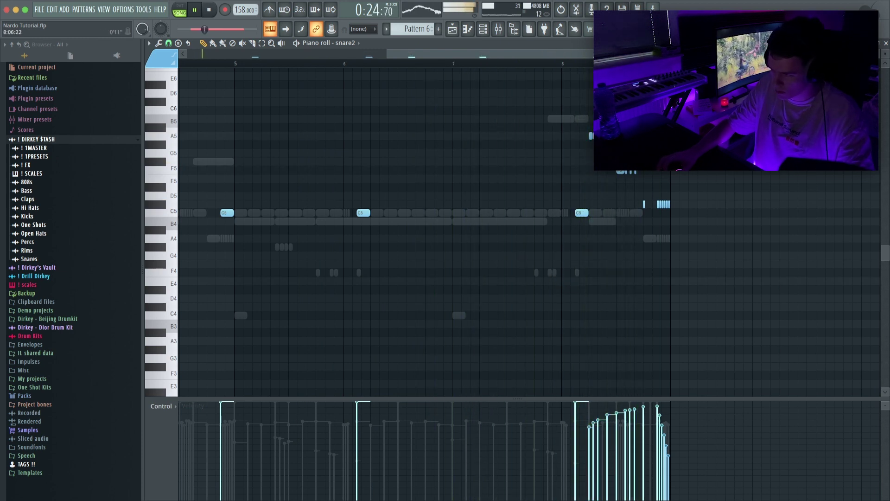
Add the triangle percussion sample as a new channel in the channel rack and open its piano roll
{"action": "scroll", "coordinate": [581, 68], "scroll_direction": "down", "scroll_amount": 3}
{"action": "key", "text": "F6"}
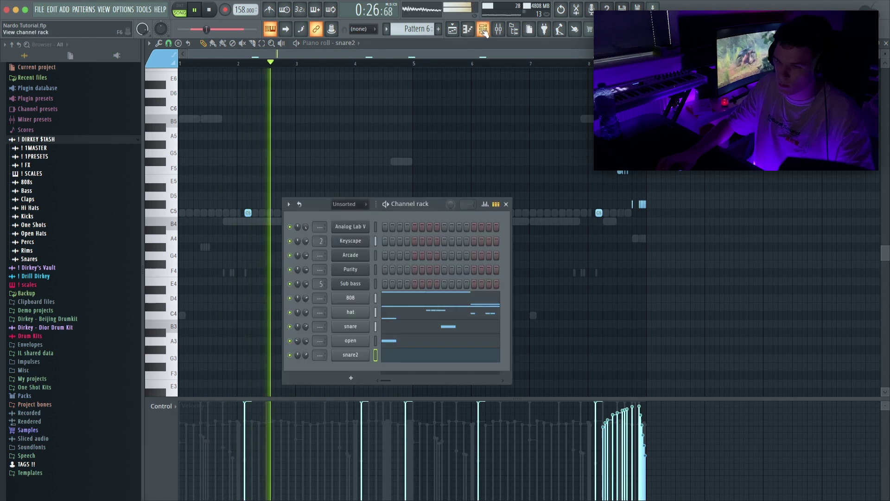
{"action": "mouse_move", "coordinate": [664, 199]}
{"action": "left_mouse_down"}
{"action": "mouse_move", "coordinate": [622, 211]}
{"action": "mouse_move", "coordinate": [636, 207]}
{"action": "left_mouse_up"}
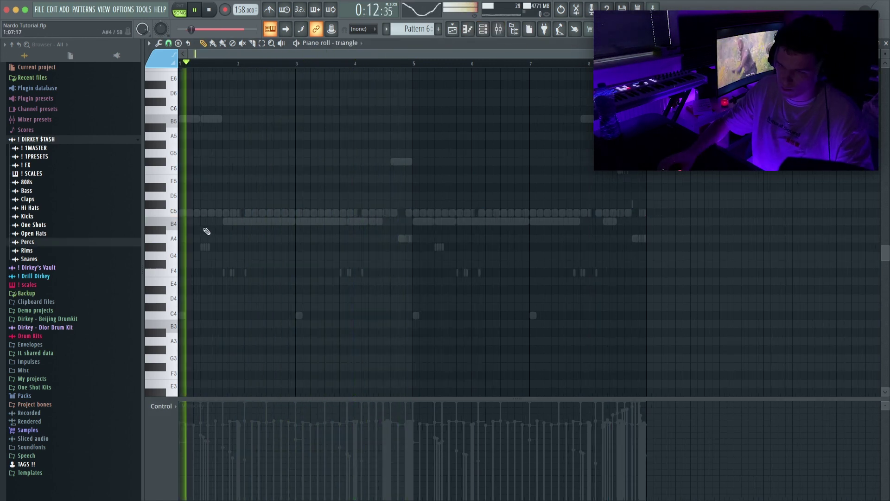
Place a C5 triangle note in the middle of bar 2 and duplicate the first four bars into bars 5 to 8
{"action": "left_click", "coordinate": [270, 213]}
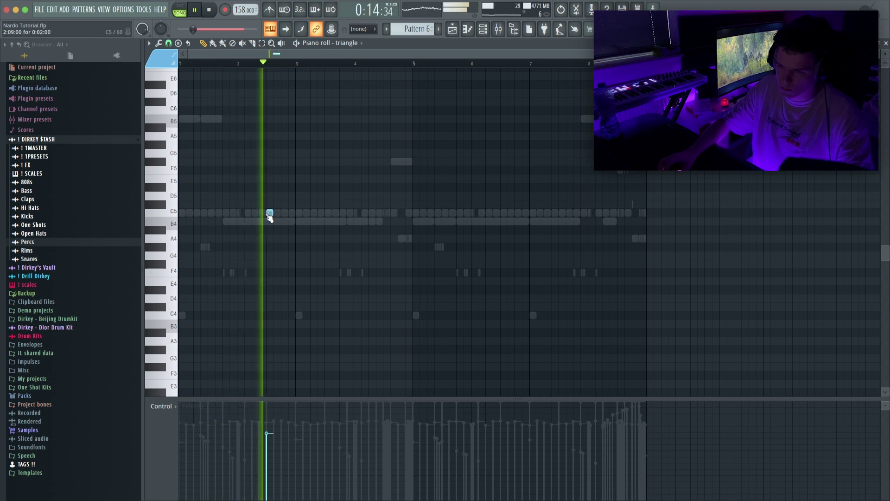
{"action": "left_click_drag", "start_coordinate": [413, 66], "coordinate": [180, 64]}
{"action": "key", "text": "super+b"}
{"action": "key", "text": "super+d"}
Route the 808, hat, snare, open, snare2 and triangle channels to mixer tracks 6 to 11 and stop playback
{"action": "left_click", "coordinate": [483, 29]}
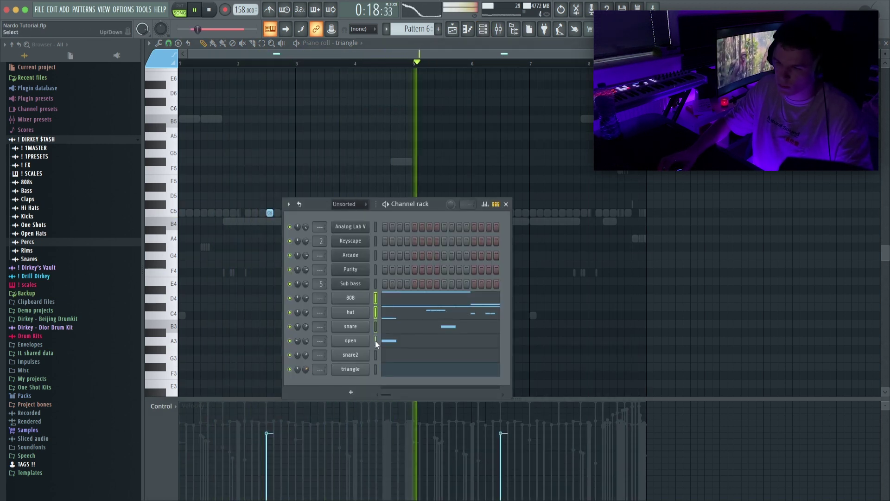
{"action": "key", "text": "ctrl+l"}
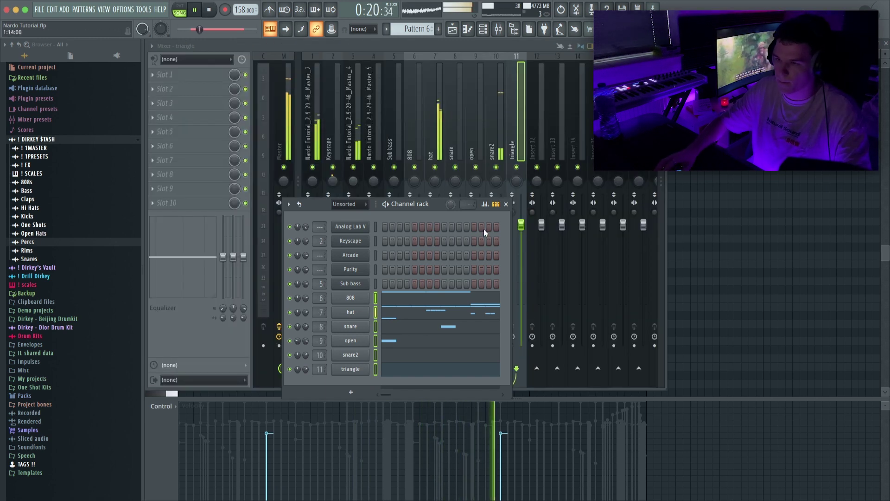
{"action": "left_click", "coordinate": [507, 204]}
{"action": "key", "text": "space"}
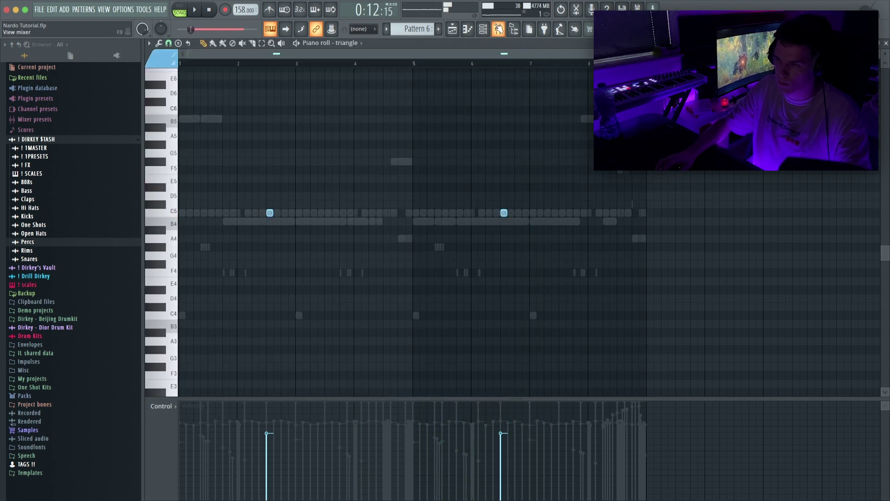